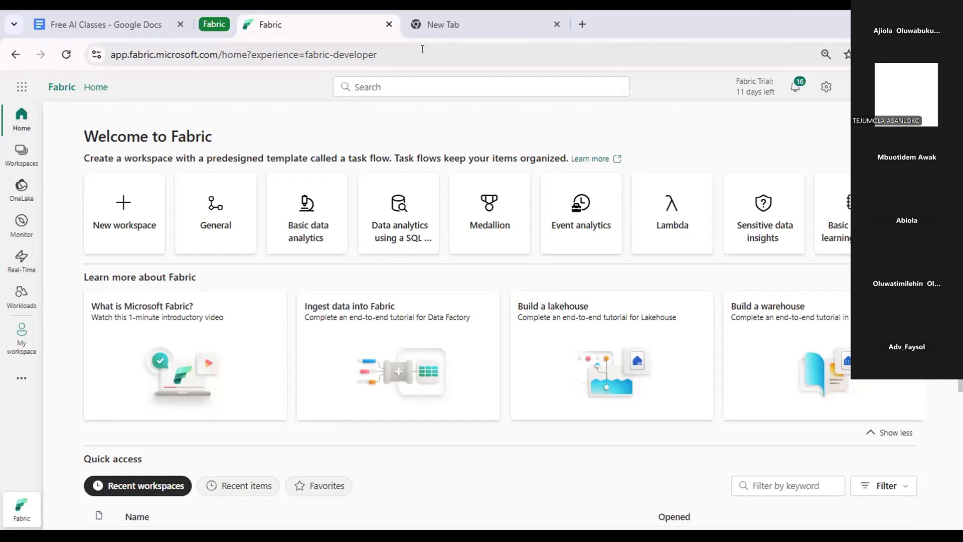
# Open app.fabric.microsoft.com in the empty browser tab and close that tab at the account selection
pyautogui.click(442, 22)
pyautogui.write('app.fabric.microsoft.com')
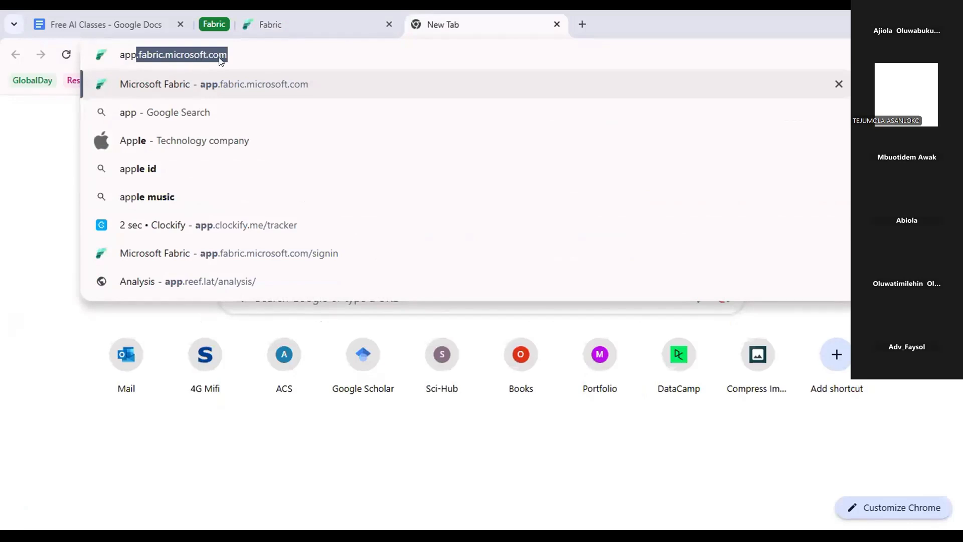
pyautogui.click(232, 54)
pyautogui.press('Return')
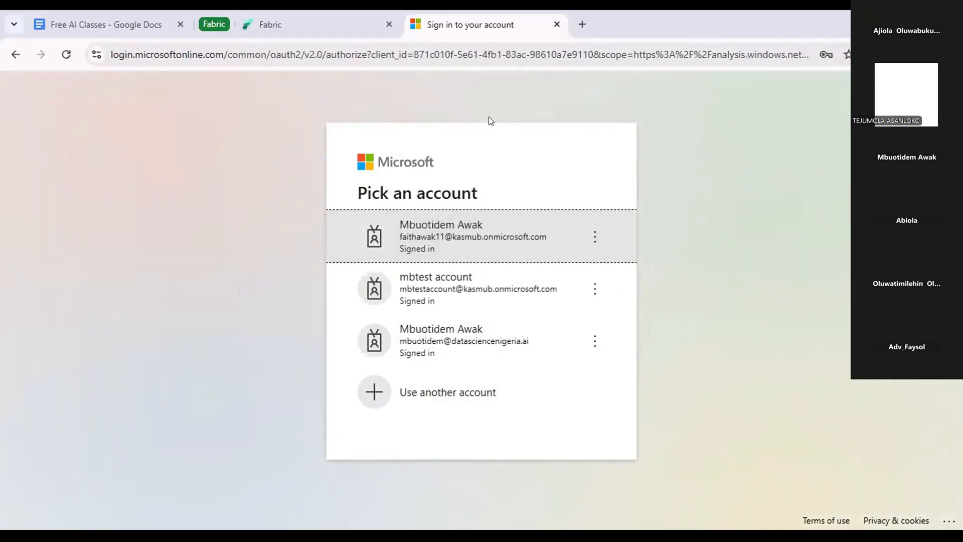
pyautogui.click(557, 24)
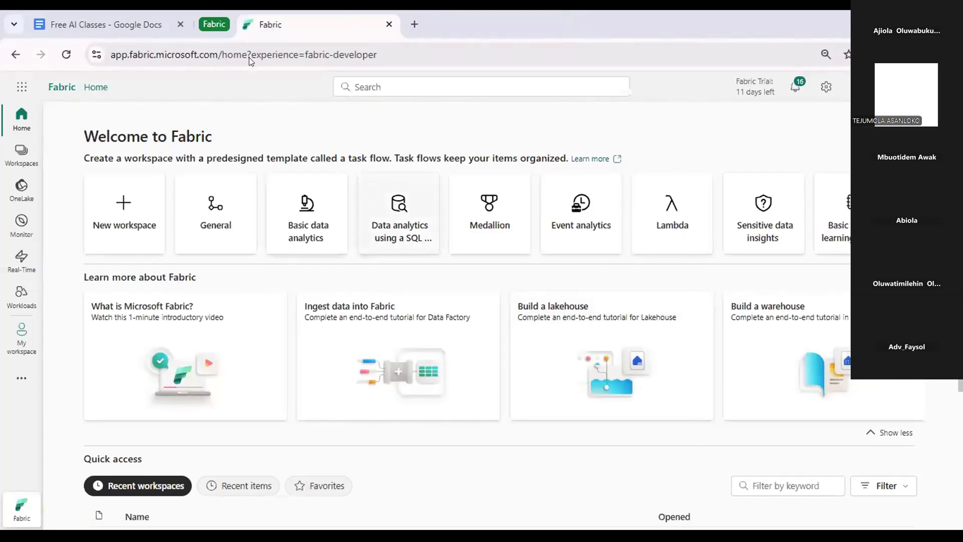
# Examine the Fabric home page's address, workspace templates, tutorials, recent workspaces and the choice between the Fabric and Power BI experiences
pyautogui.moveTo(218, 55); pyautogui.dragTo(106, 58)
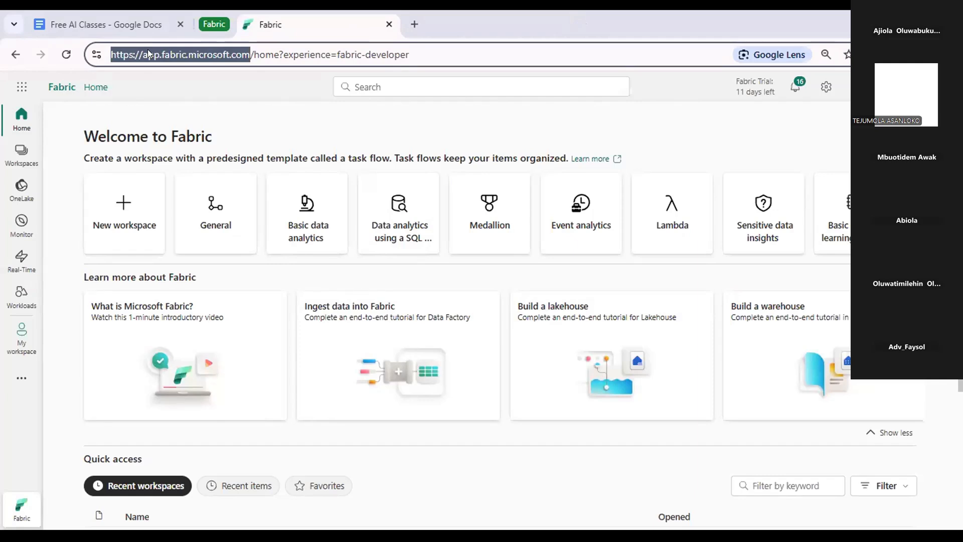
pyautogui.click(284, 81)
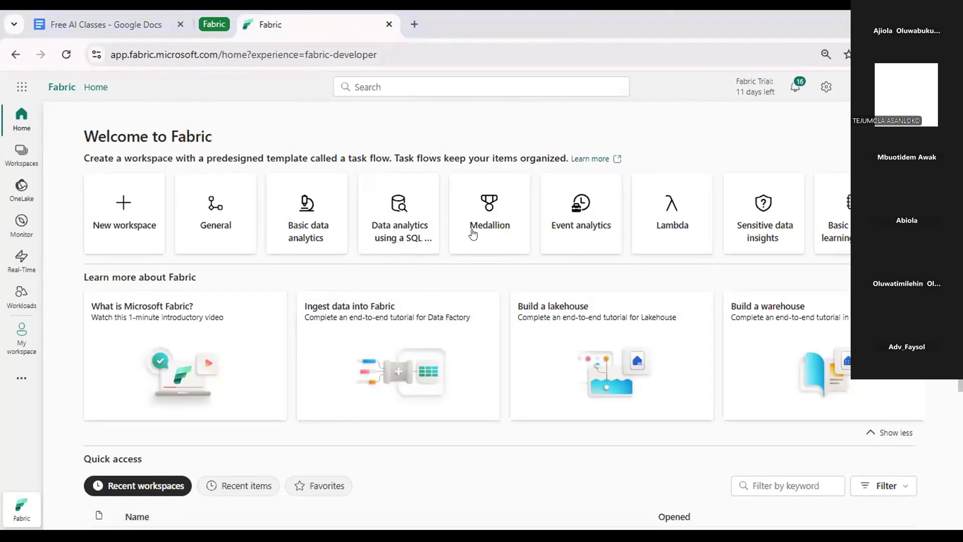
pyautogui.scroll(-3, 477, 232)
pyautogui.scroll(3, 477, 232)
pyautogui.scroll(-4, 475, 233)
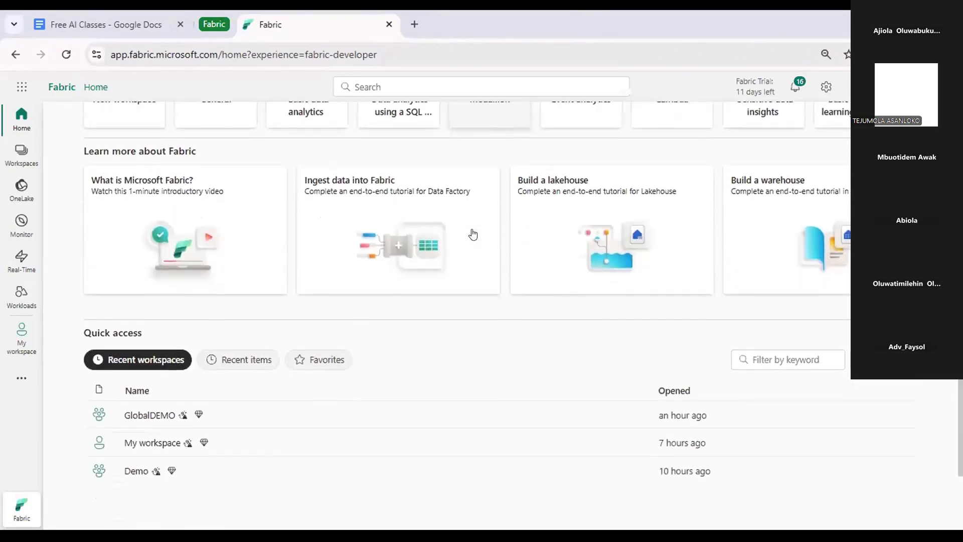
pyautogui.scroll(3, 472, 234)
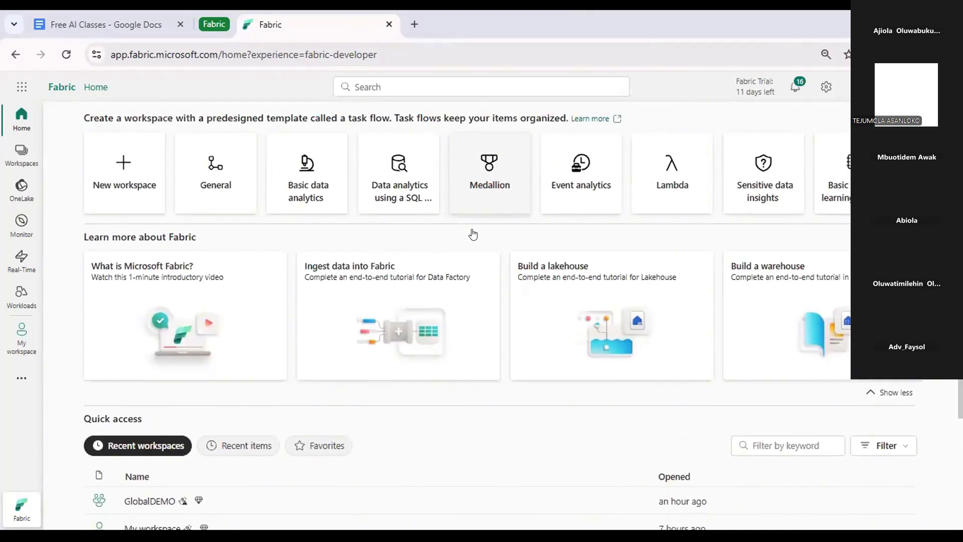
pyautogui.scroll(1, 473, 234)
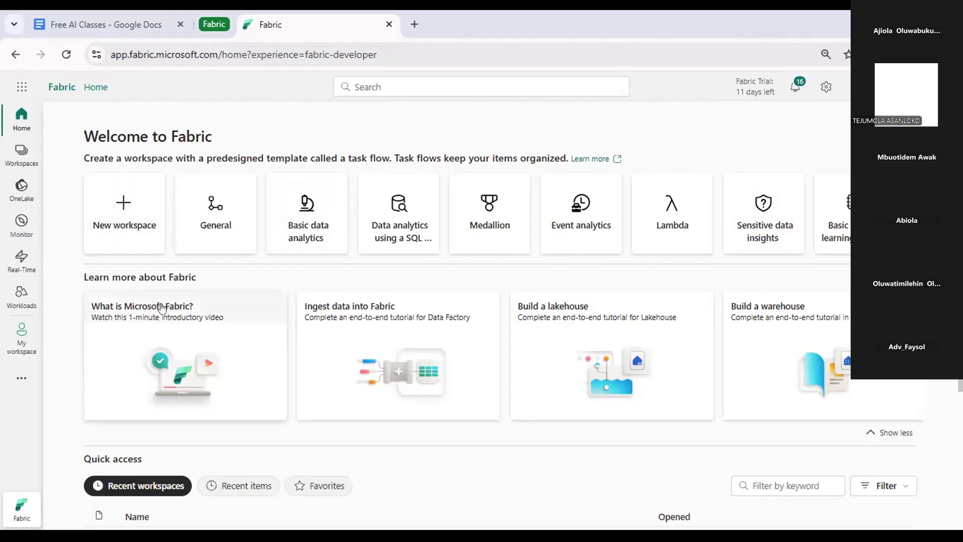
pyautogui.scroll(-2, 166, 316)
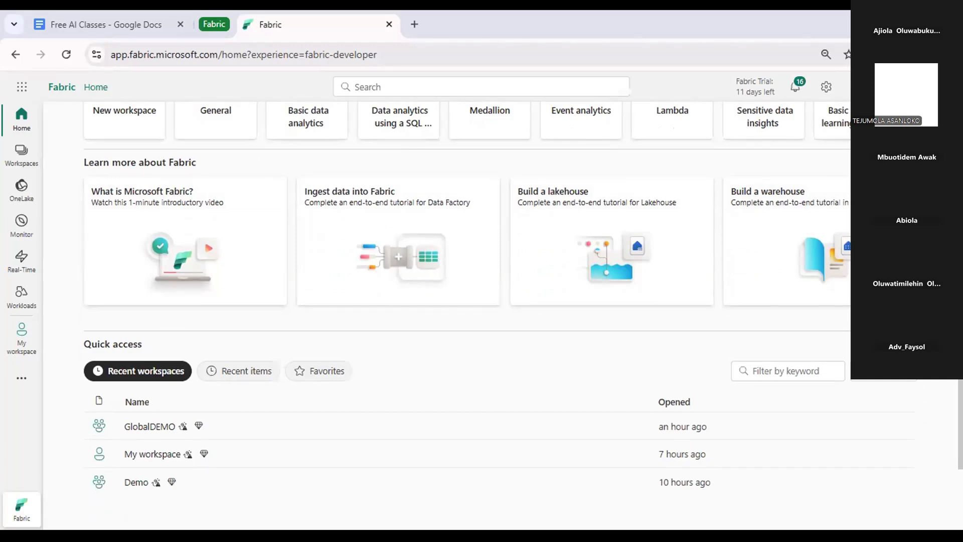
pyautogui.scroll(2, 360, 424)
pyautogui.scroll(1, 359, 424)
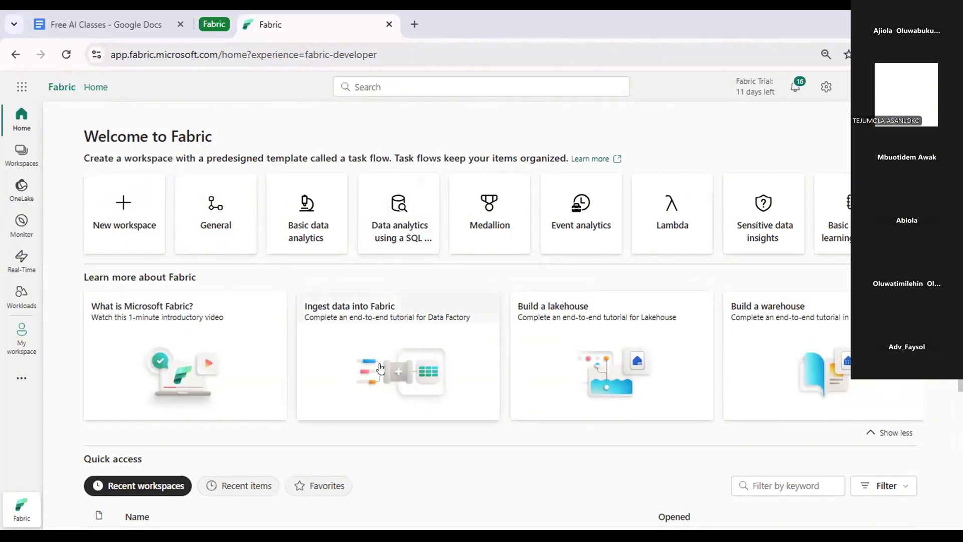
pyautogui.scroll(-1, 379, 368)
pyautogui.scroll(-2, 380, 367)
pyautogui.scroll(3, 380, 367)
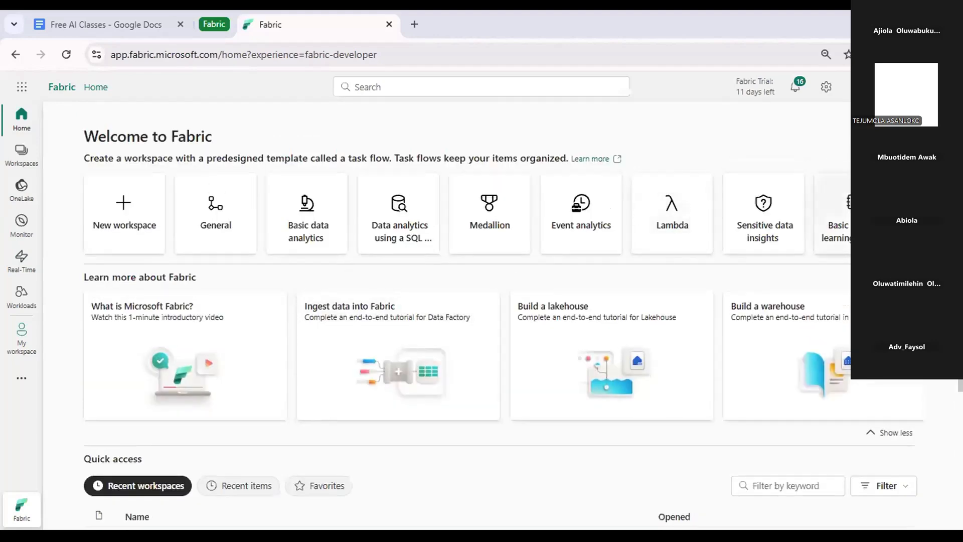
pyautogui.click(10, 511)
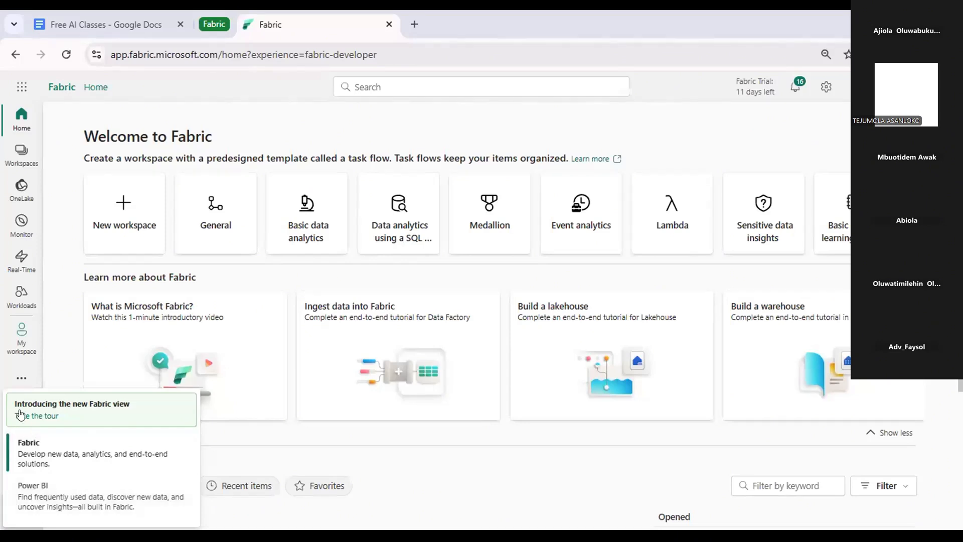
pyautogui.click(56, 350)
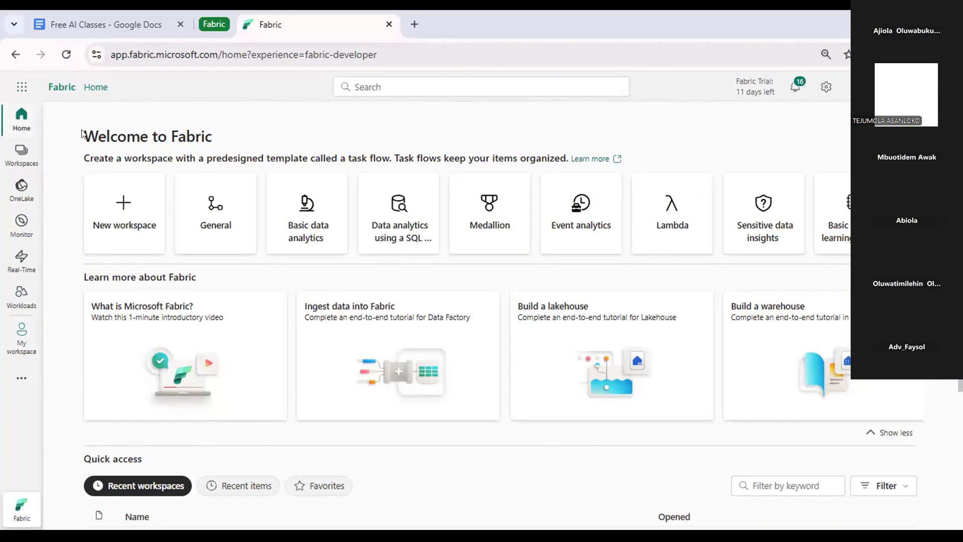
pyautogui.click(21, 155)
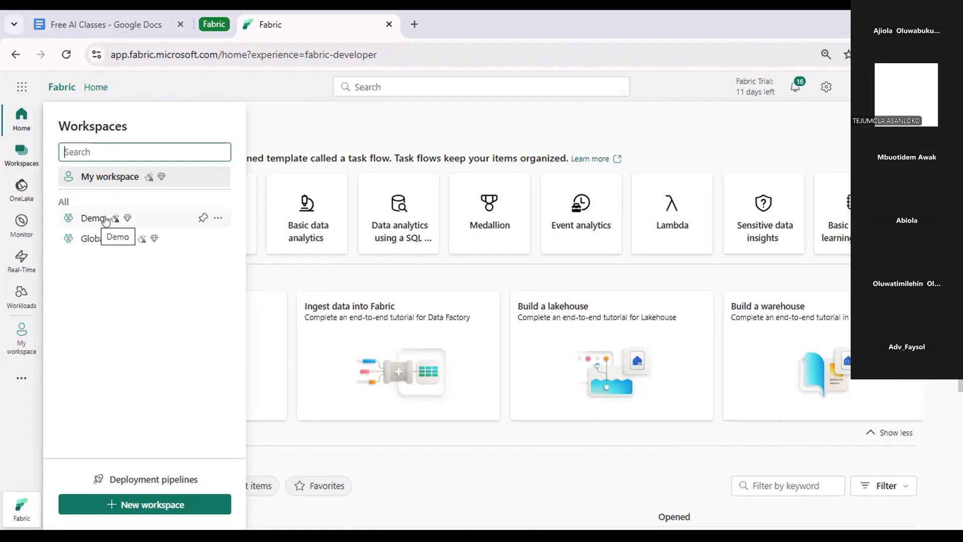
pyautogui.click(120, 503)
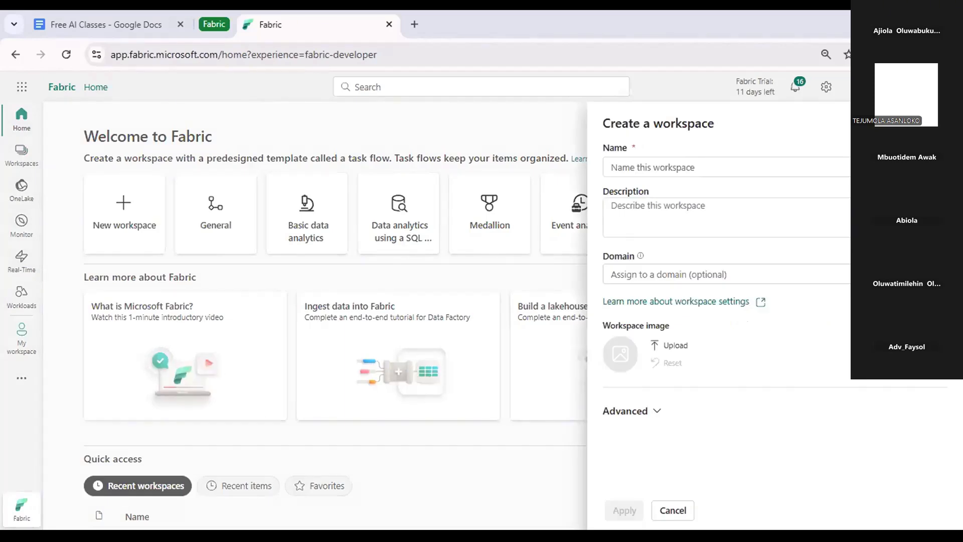
pyautogui.click(429, 130)
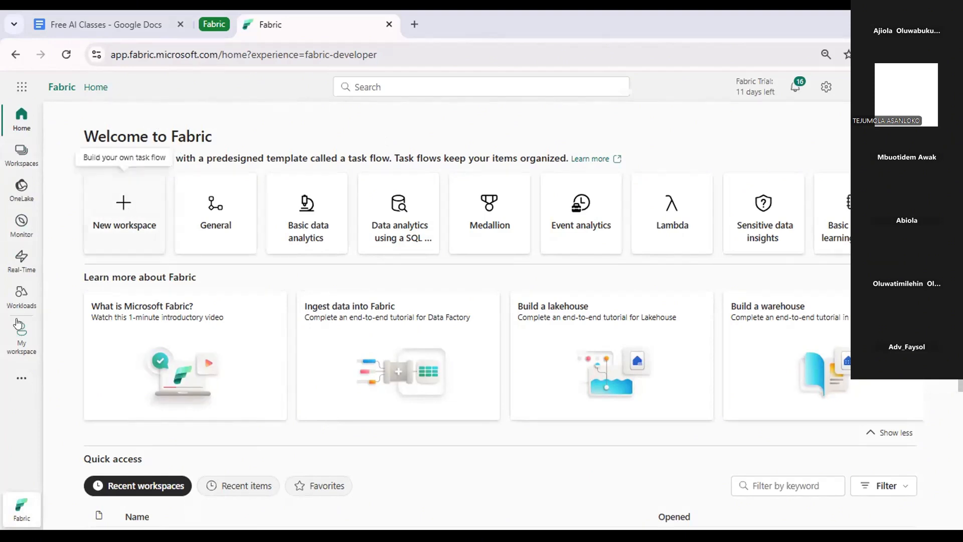
pyautogui.click(14, 153)
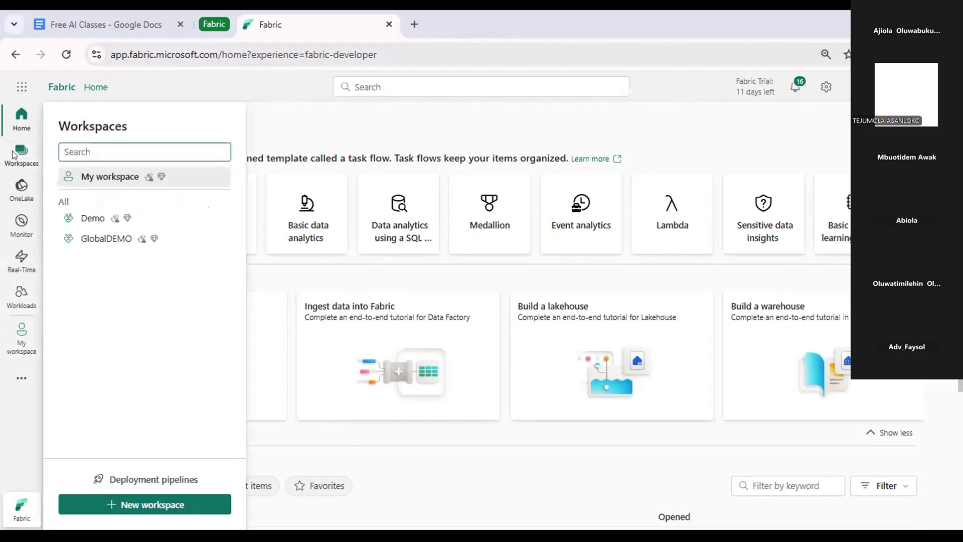
pyautogui.click(123, 505)
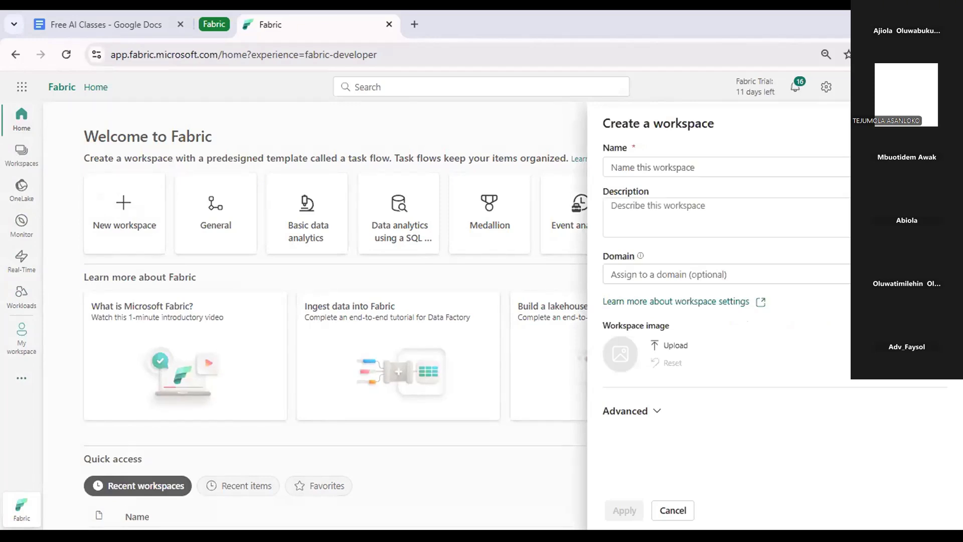
pyautogui.click(333, 125)
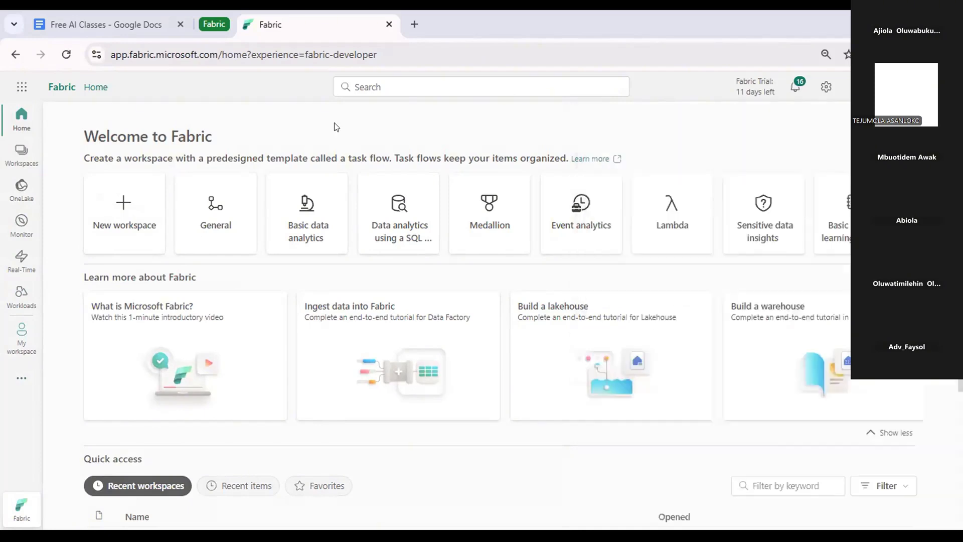
# Start a new workspace and name it DSNSpace
pyautogui.click(22, 155)
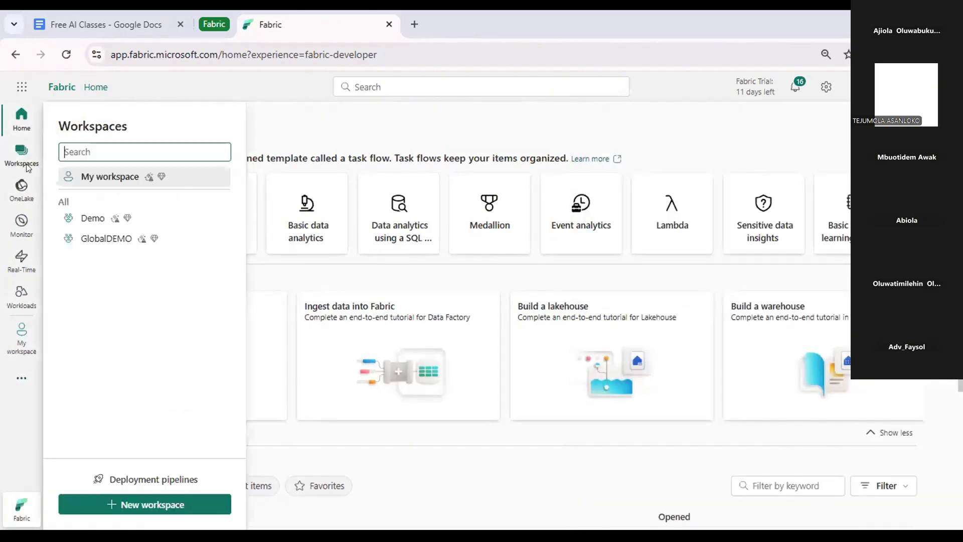
pyautogui.click(133, 505)
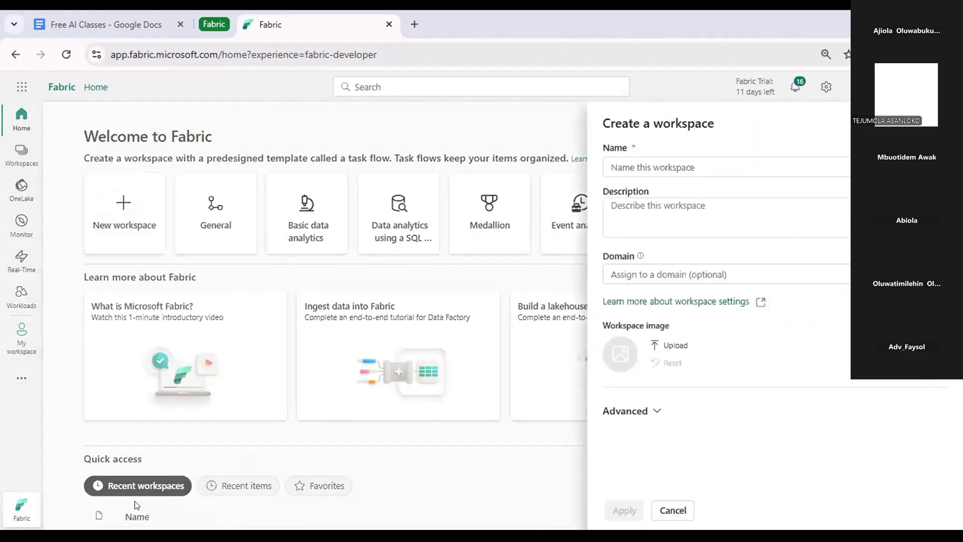
pyautogui.click(643, 168)
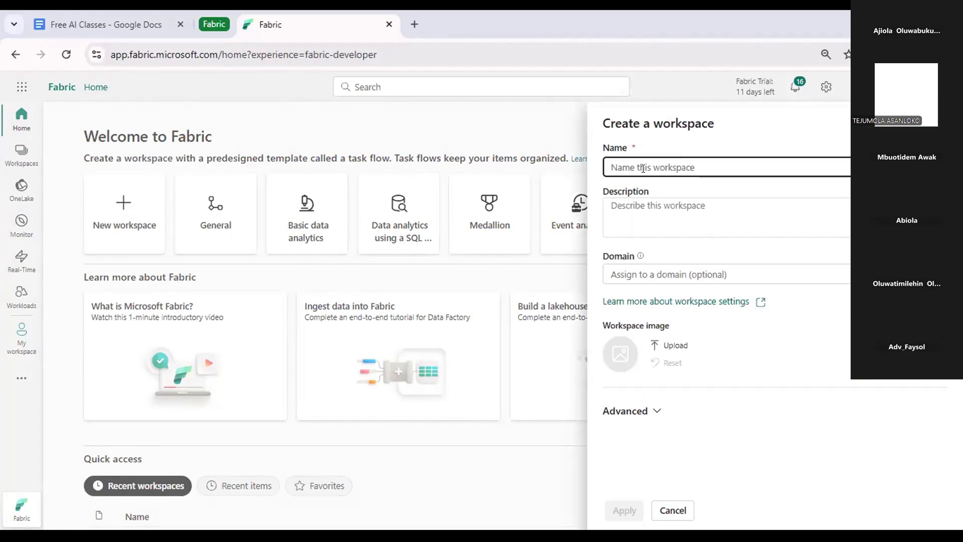
pyautogui.write('SS')
pyautogui.press('BackSpace')
pyautogui.press('BackSpace')
pyautogui.write('DSN')
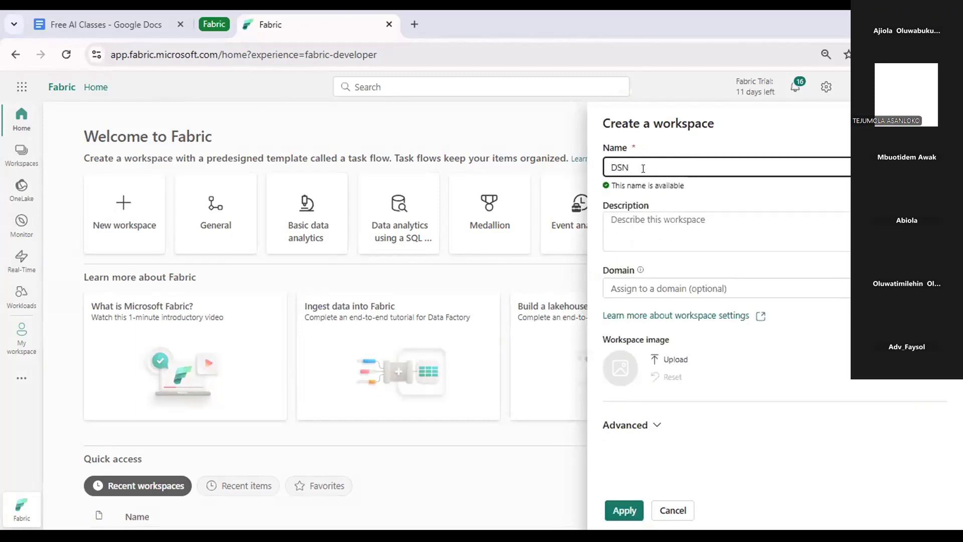
pyautogui.write('SPACE')
pyautogui.press('BackSpace')
pyautogui.press('BackSpace')
pyautogui.press('BackSpace')
pyautogui.press('BackSpace')
pyautogui.write('pace')
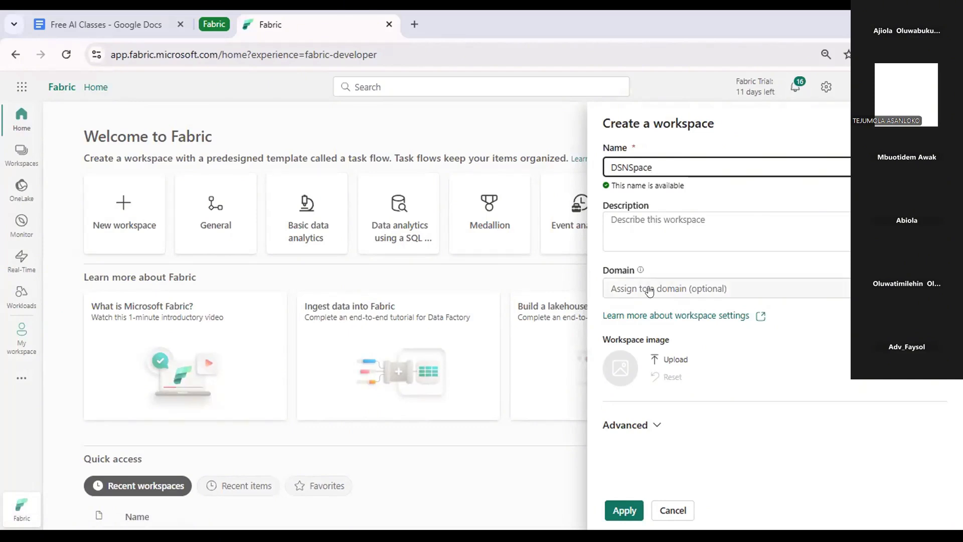
# Review the advanced contact and license options and create the workspace with the Trial license mode kept
pyautogui.click(657, 425)
pyautogui.scroll(-5, 704, 432)
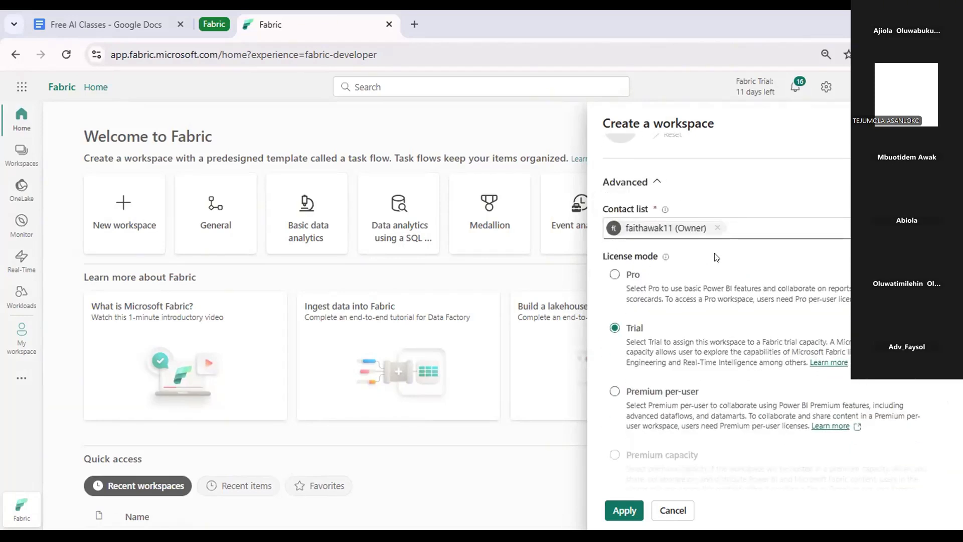
pyautogui.scroll(5, 757, 269)
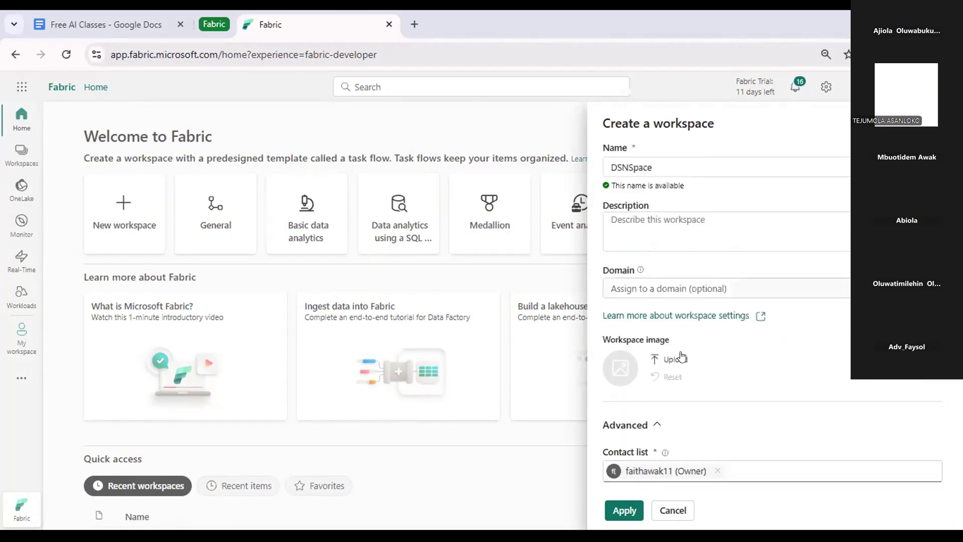
pyautogui.click(653, 425)
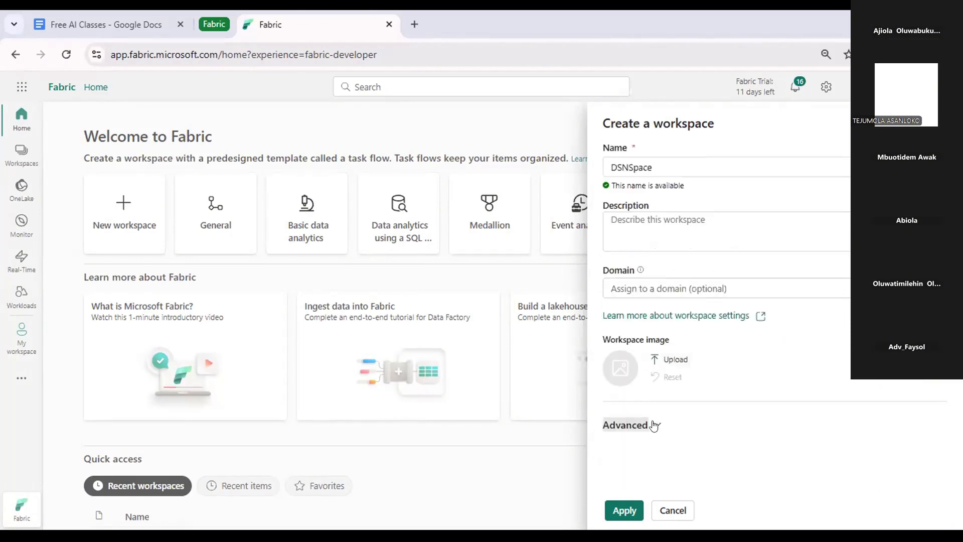
pyautogui.click(622, 510)
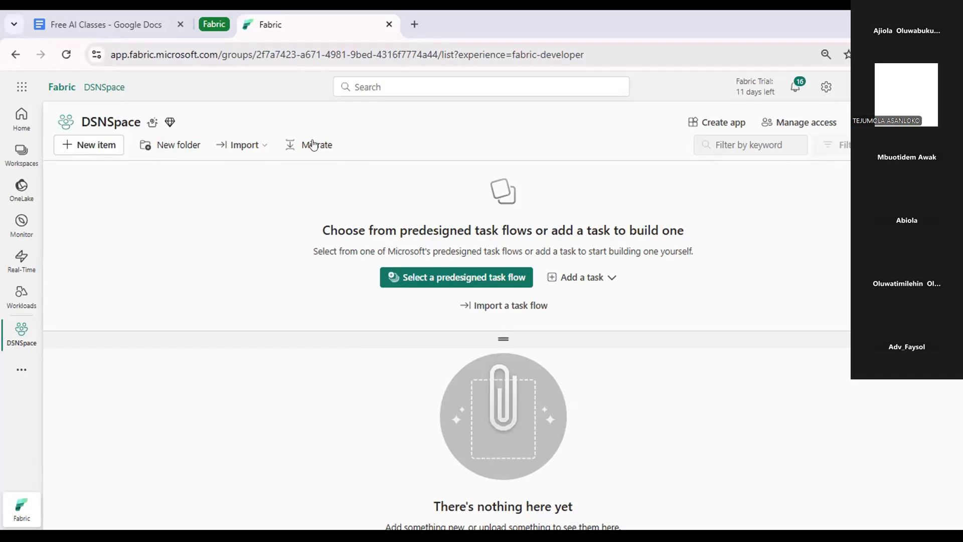
# Check who has access to the DSNSpace workspace and close the access management view
pyautogui.click(775, 121)
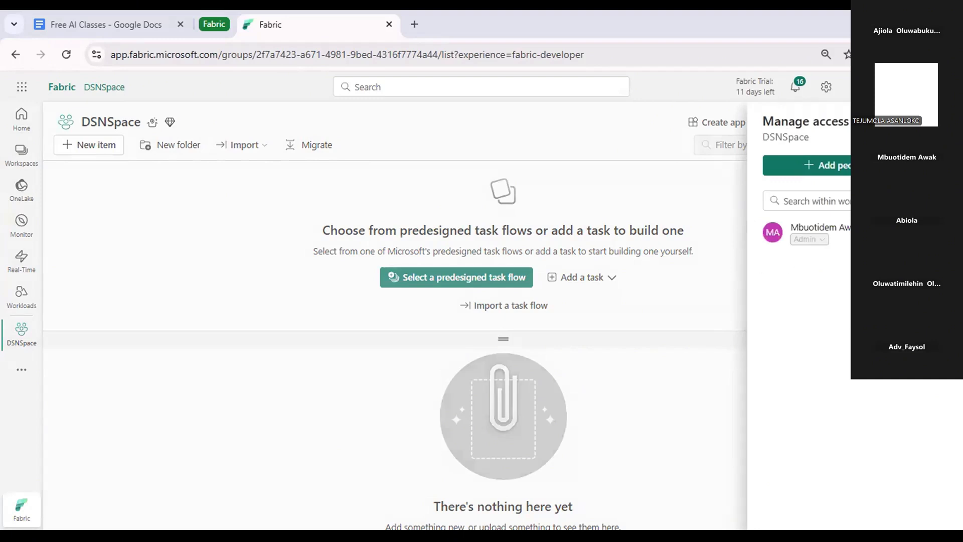
pyautogui.click(815, 201)
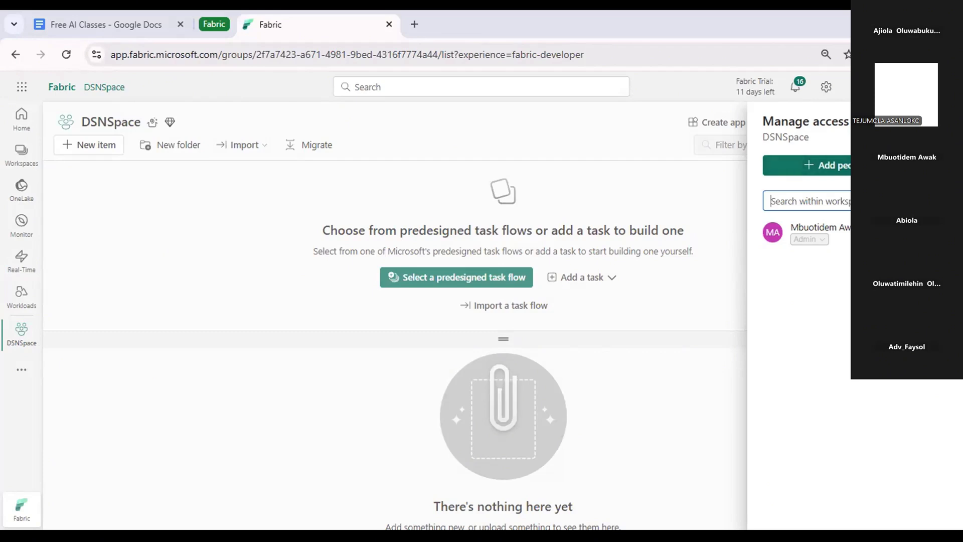
pyautogui.click(944, 121)
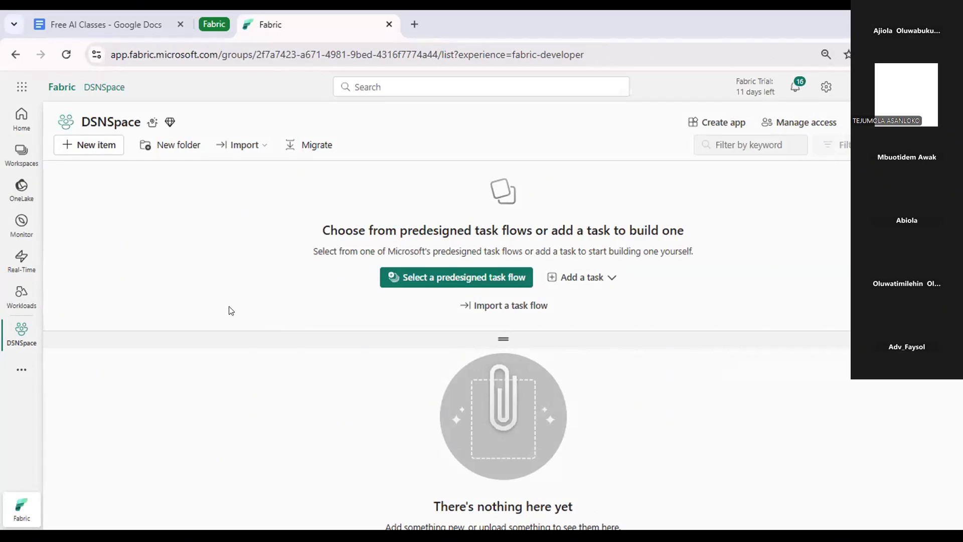
# Examine the item types for getting and storing data that can be added to DSNSpace, and close the list
pyautogui.click(83, 149)
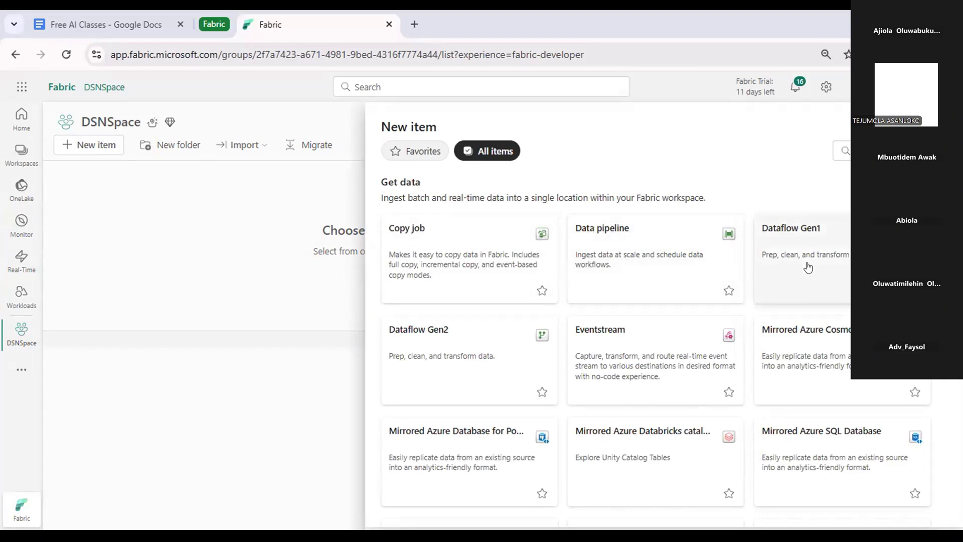
pyautogui.scroll(-3, 590, 248)
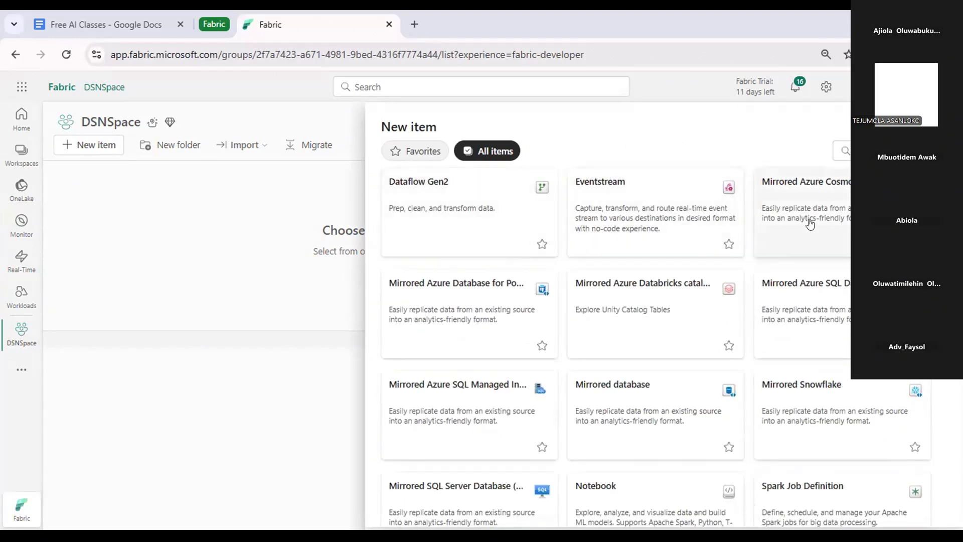
pyautogui.scroll(-4, 652, 279)
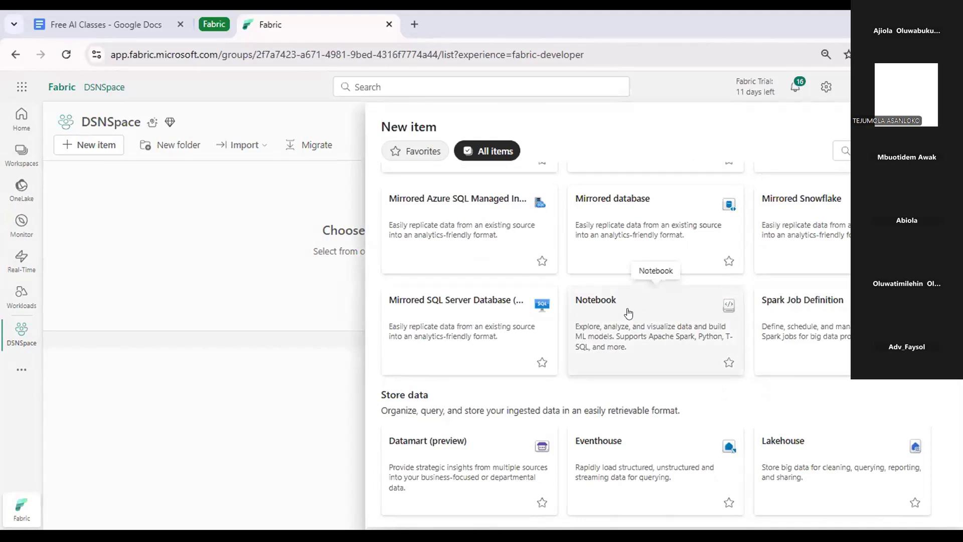
pyautogui.scroll(-3, 793, 335)
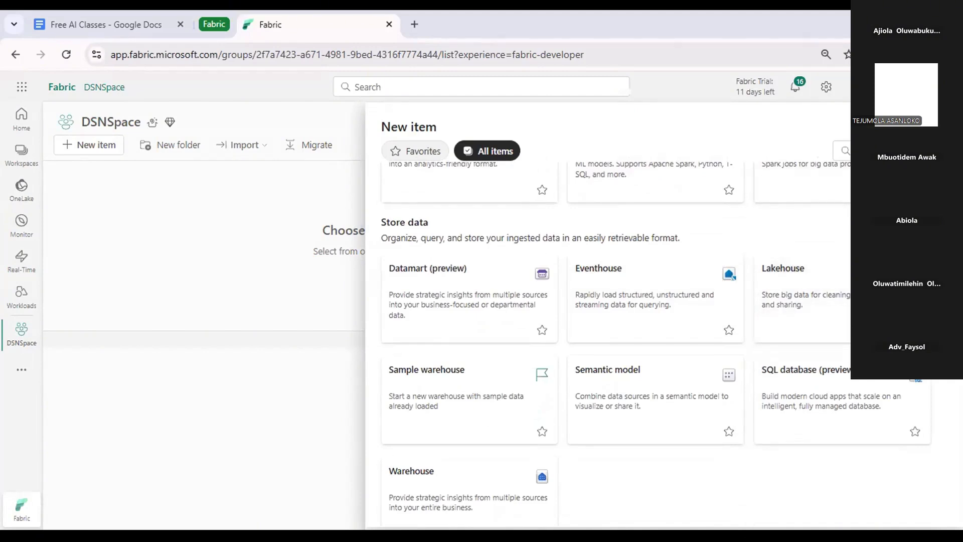
pyautogui.click(937, 127)
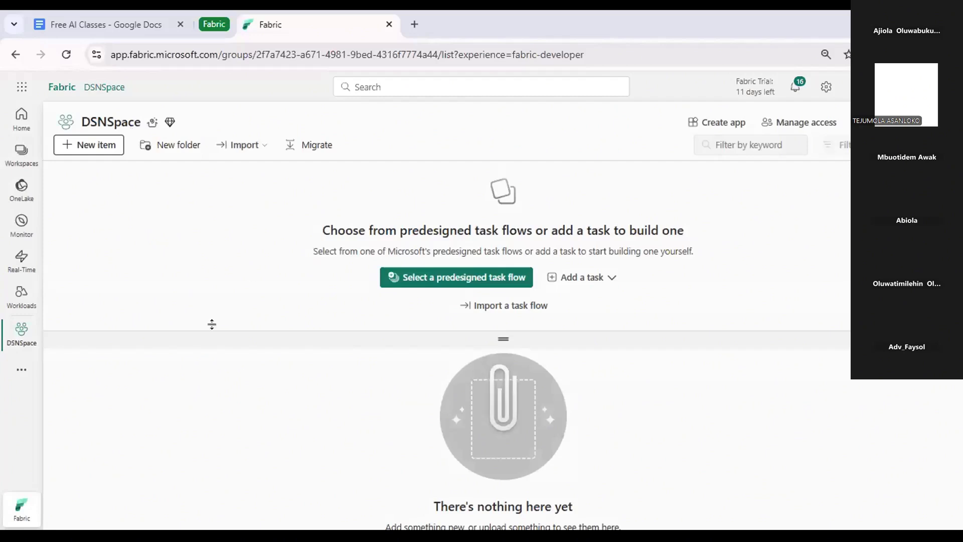
# Reopen the list of new items, filter it by "lakeh" and clear the filter
pyautogui.click(83, 149)
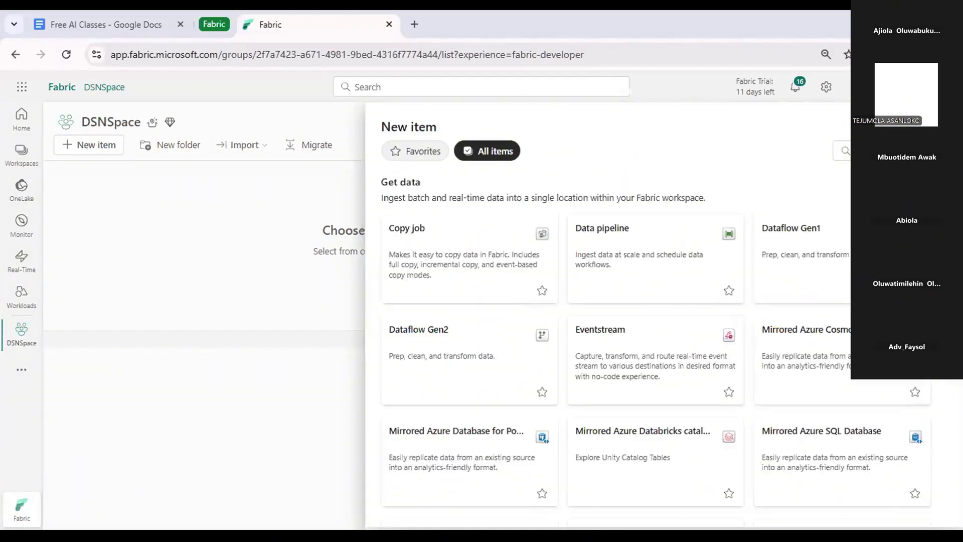
pyautogui.click(873, 151)
pyautogui.write('lakeh')
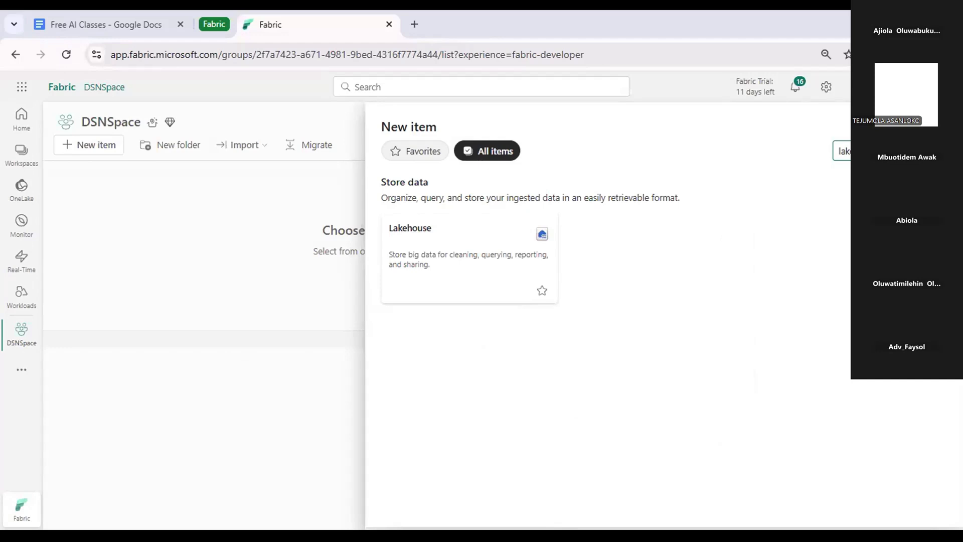
pyautogui.press('BackSpace')
pyautogui.press('BackSpace')
pyautogui.press('BackSpace')
pyautogui.press('BackSpace')
pyautogui.press('BackSpace')
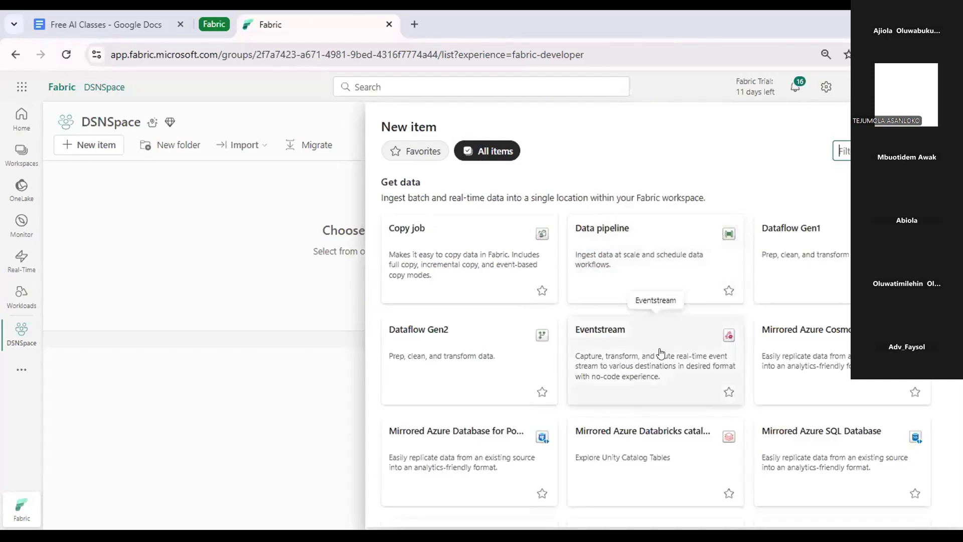
# Examine the item types offered for preparing, analyzing and training, and tracking data
pyautogui.scroll(-8, 657, 351)
pyautogui.scroll(-10, 660, 348)
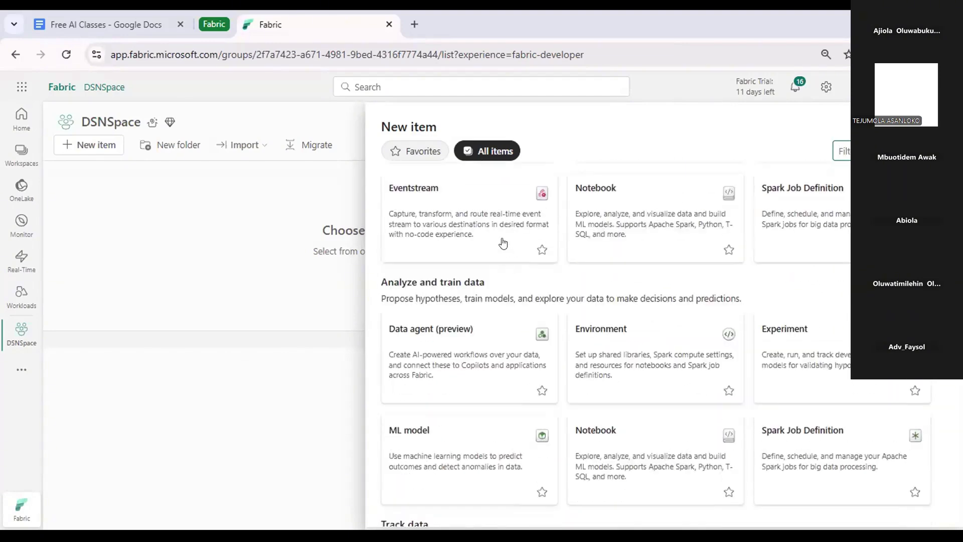
pyautogui.scroll(2, 507, 251)
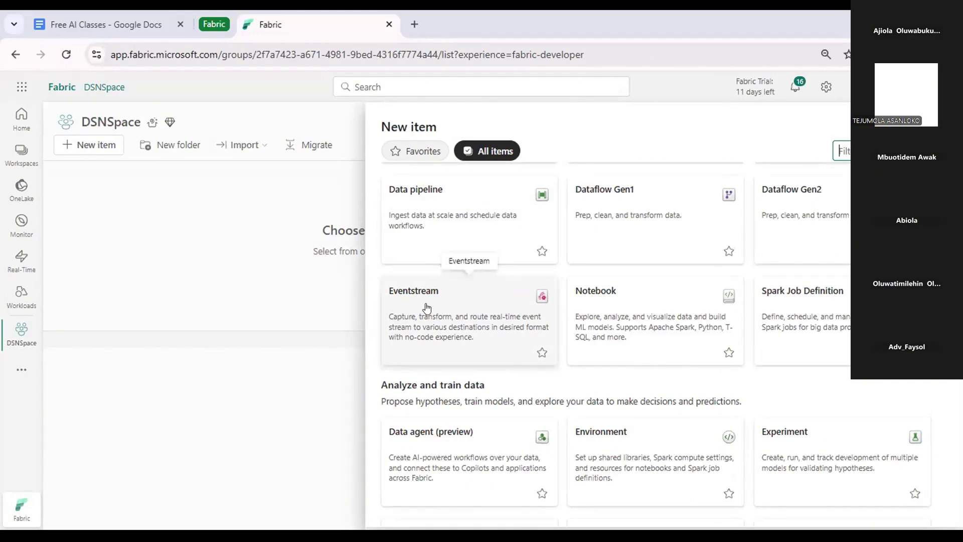
pyautogui.scroll(-3, 607, 324)
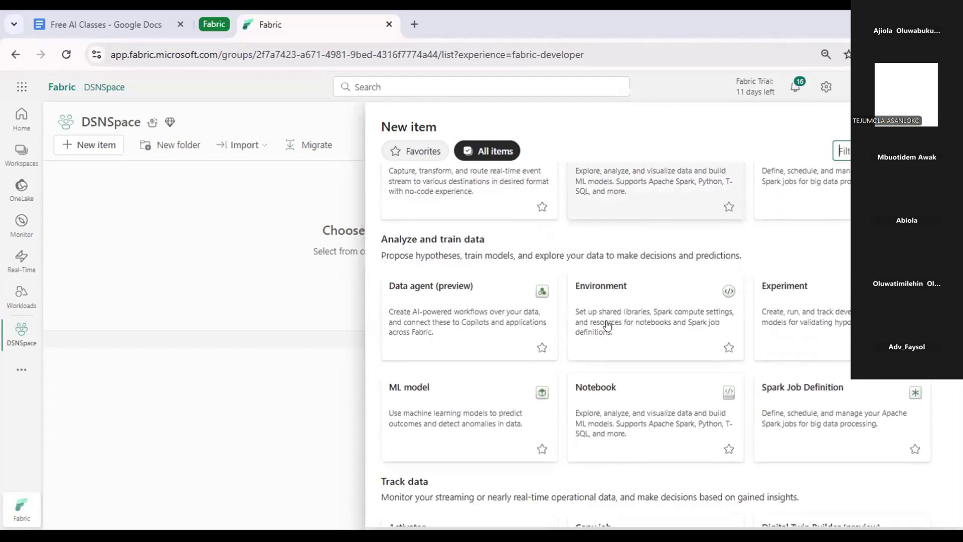
pyautogui.scroll(-10, 647, 386)
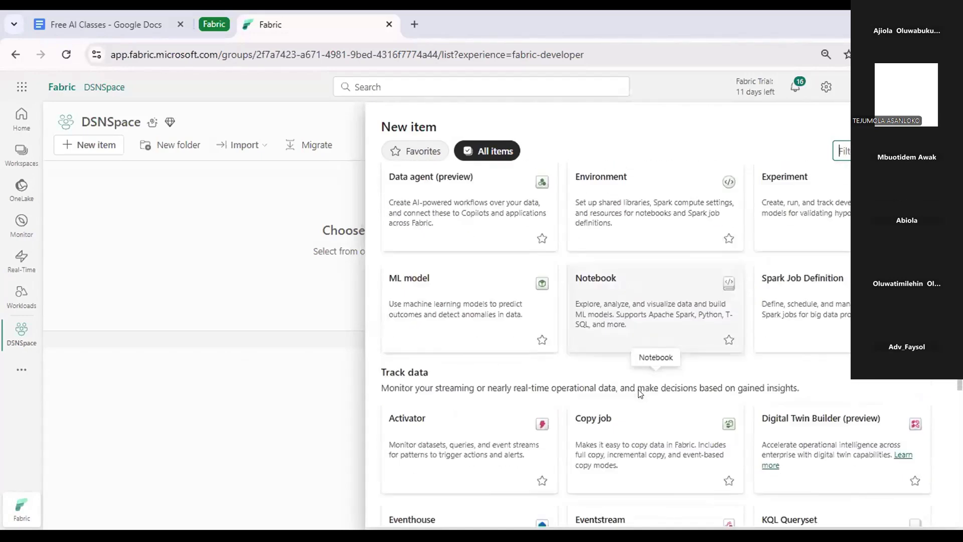
pyautogui.scroll(2, 652, 371)
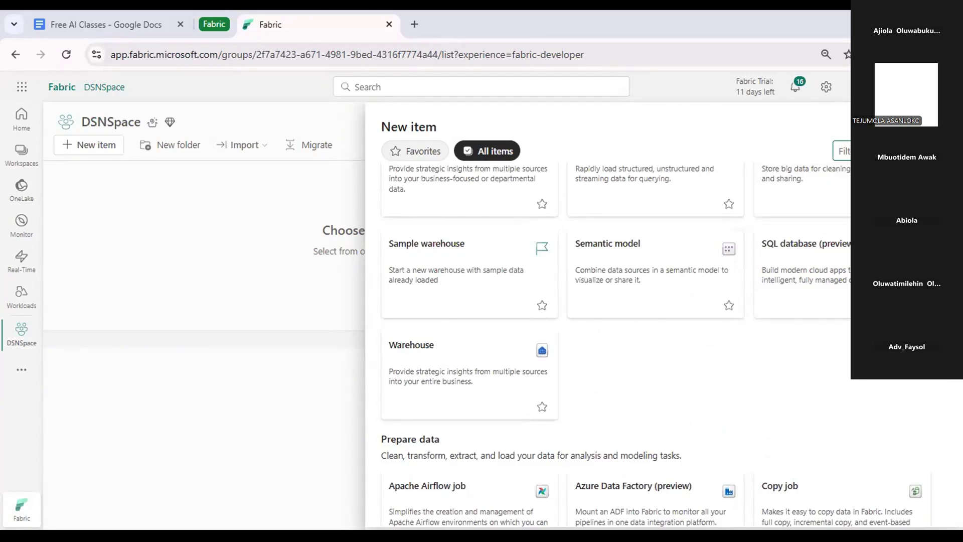
# Find the Lakehouse item by filtering the list, start a new lakehouse and name it DSNlake
pyautogui.write('lak')
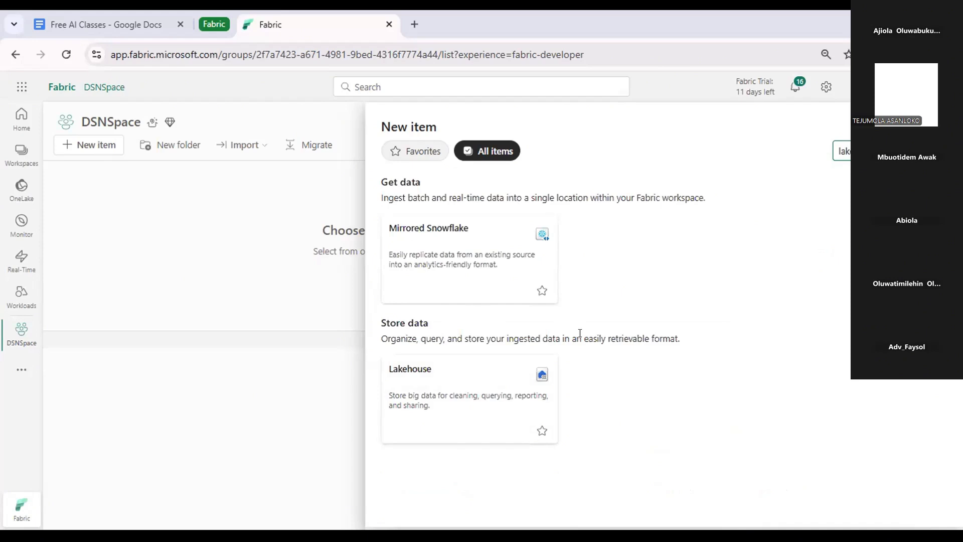
pyautogui.click(446, 387)
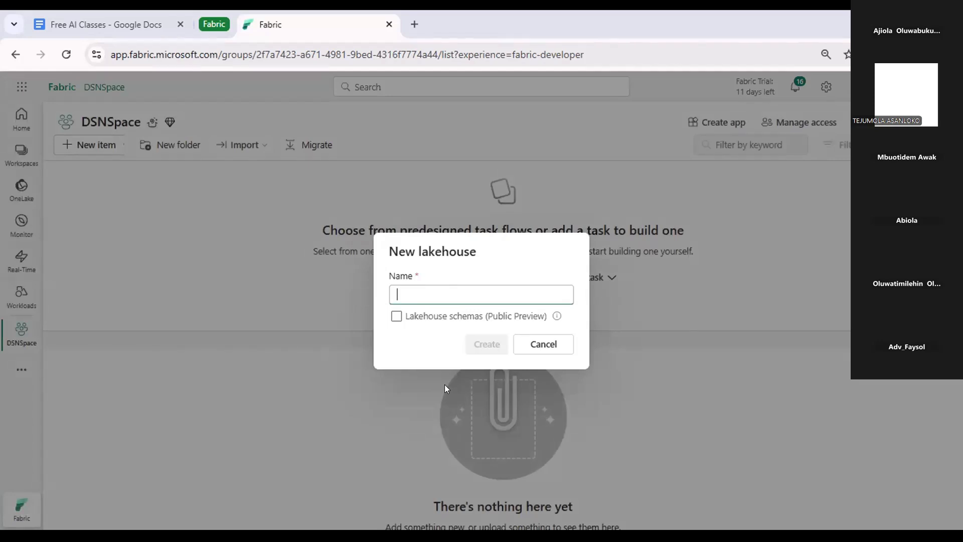
pyautogui.write('DSNLA')
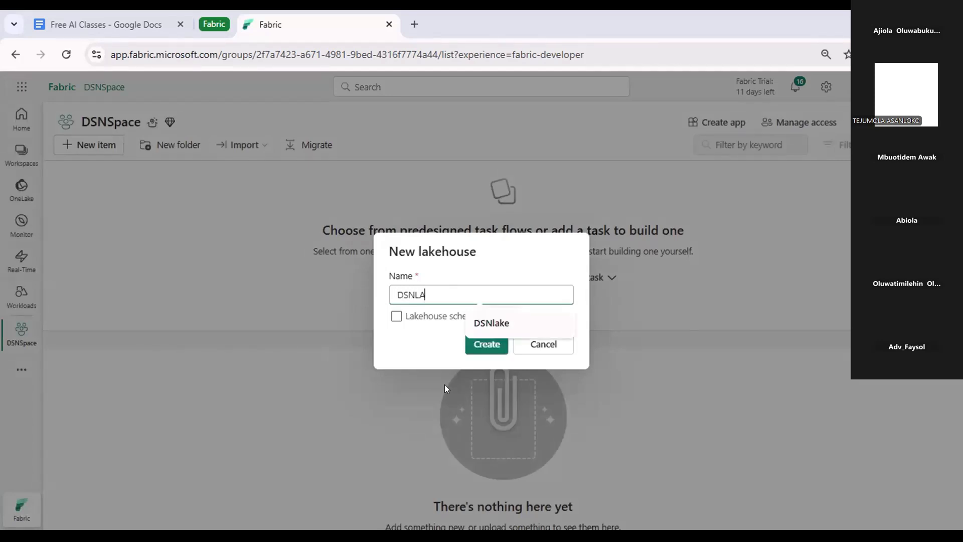
pyautogui.press('BackSpace')
pyautogui.press('BackSpace')
pyautogui.write('laje')
pyautogui.press('BackSpace')
pyautogui.press('BackSpace')
pyautogui.write('ke')
pyautogui.click(510, 330)
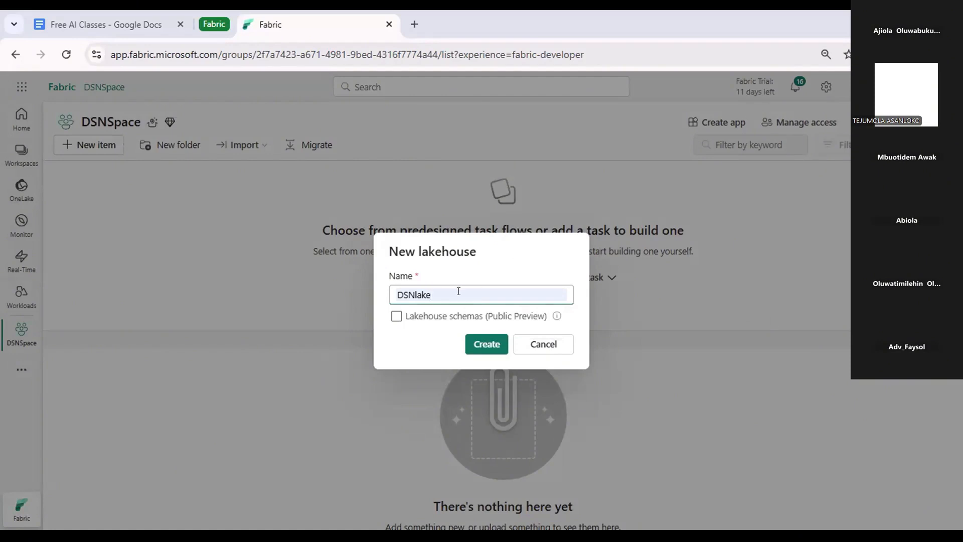
# Replace the lakehouse name with lowercase dsnlake and create it with the Lakehouse schemas option left off
pyautogui.press('BackSpace')
pyautogui.press('BackSpace')
pyautogui.press('BackSpace')
pyautogui.press('BackSpace')
pyautogui.press('BackSpace')
pyautogui.press('BackSpace')
pyautogui.press('BackSpace')
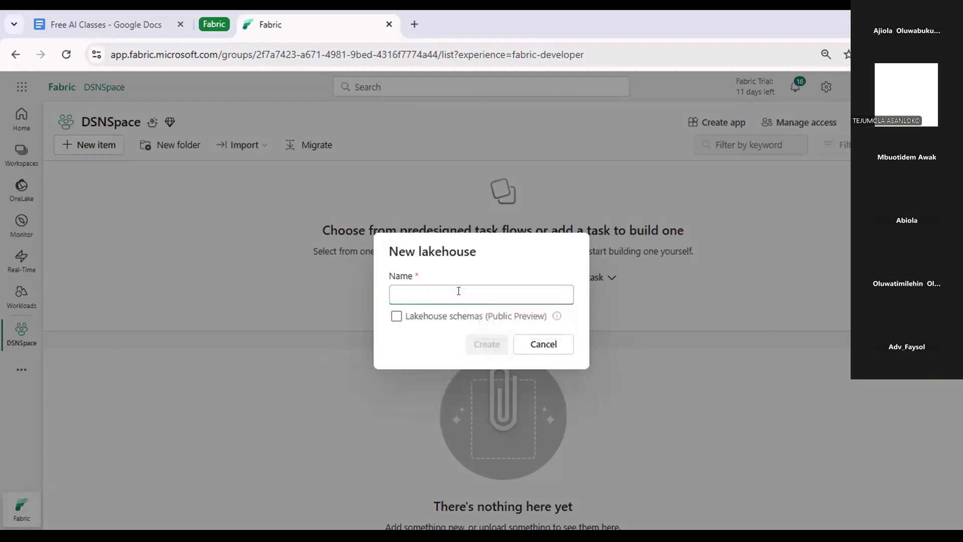
pyautogui.write('dsnlake')
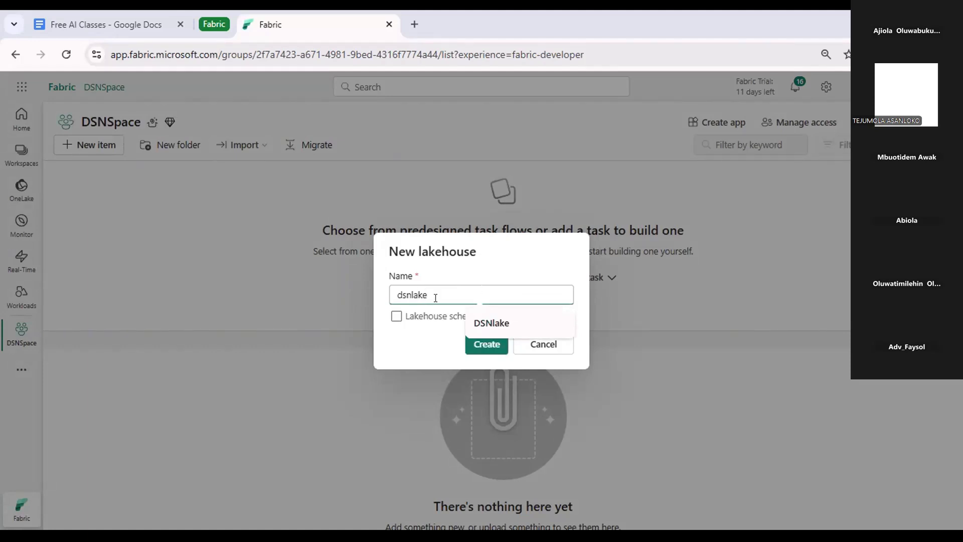
pyautogui.click(396, 316)
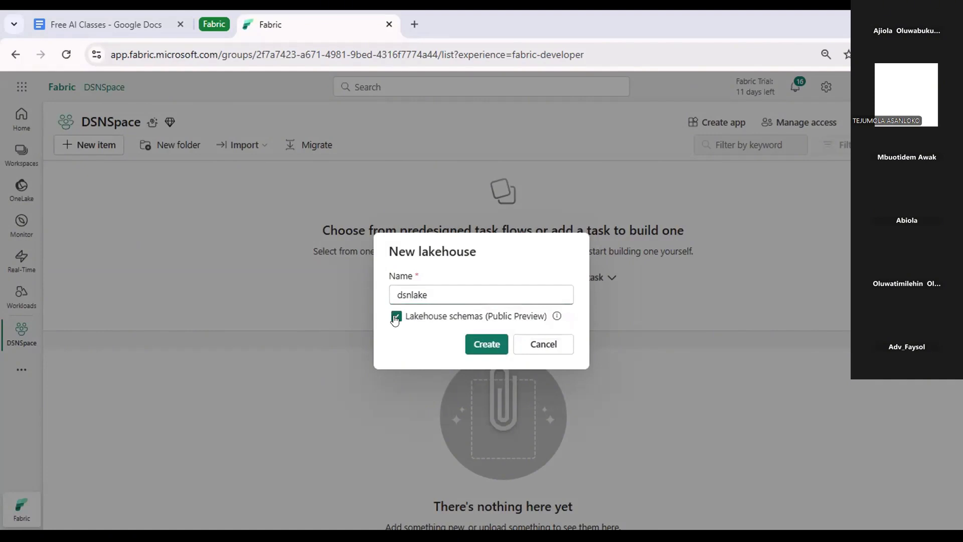
pyautogui.click(395, 318)
pyautogui.click(486, 343)
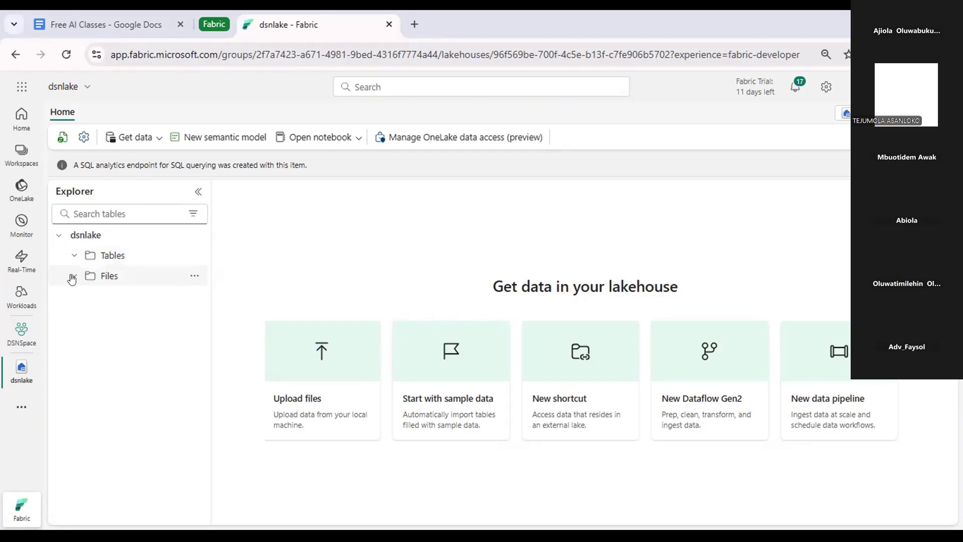
# Compare the actions available for the Files and Tables folders of the dsnlake lakehouse
pyautogui.click(193, 275)
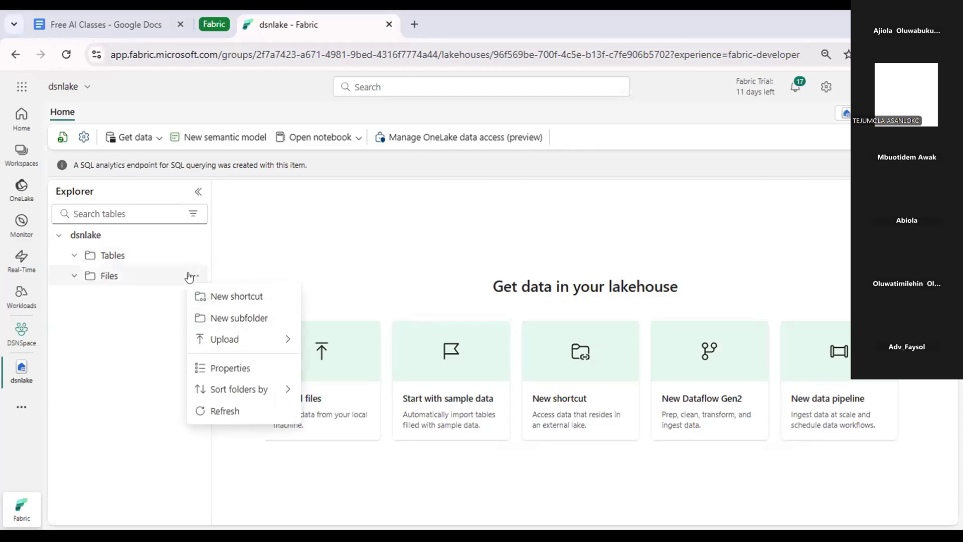
pyautogui.click(190, 276)
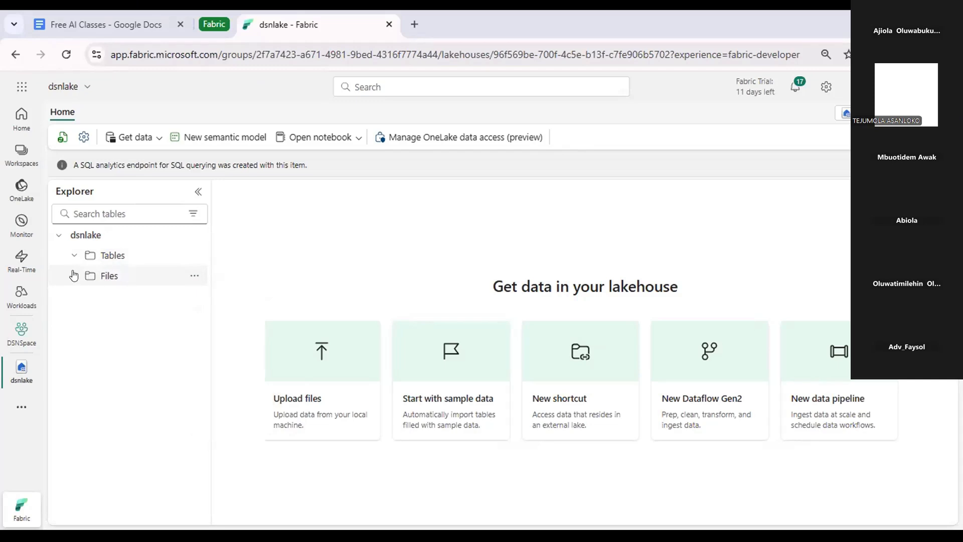
pyautogui.click(191, 276)
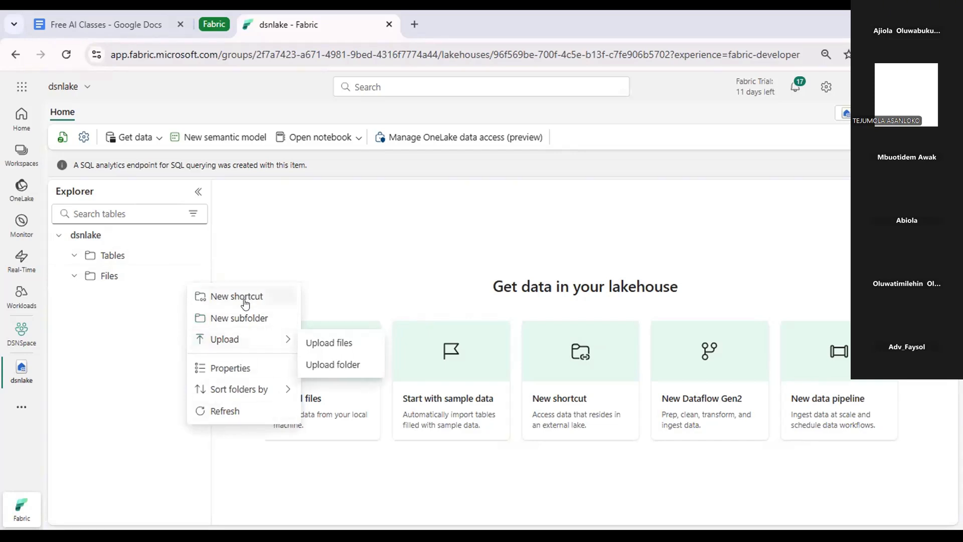
pyautogui.click(196, 254)
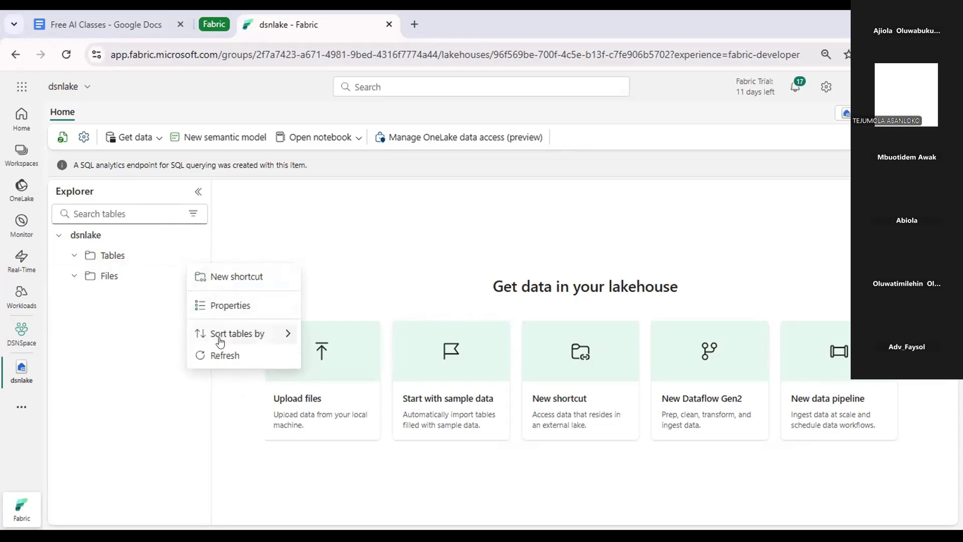
pyautogui.click(286, 209)
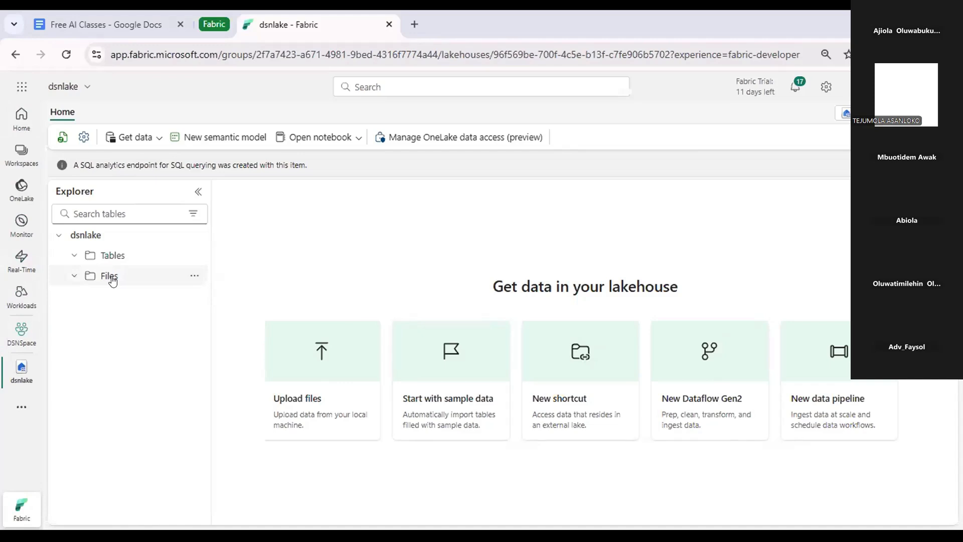
# Create a subfolder named data inside the lakehouse's Files folder
pyautogui.click(191, 277)
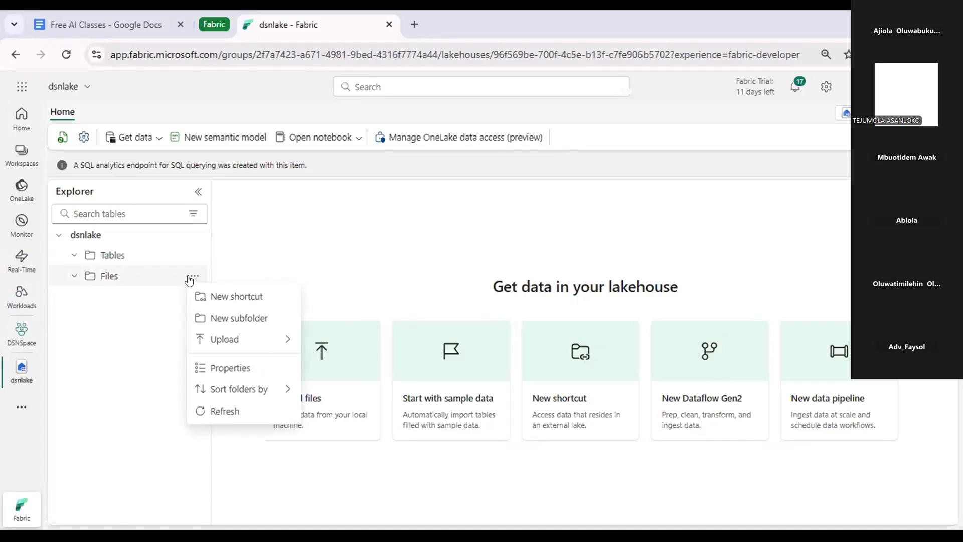
pyautogui.click(233, 319)
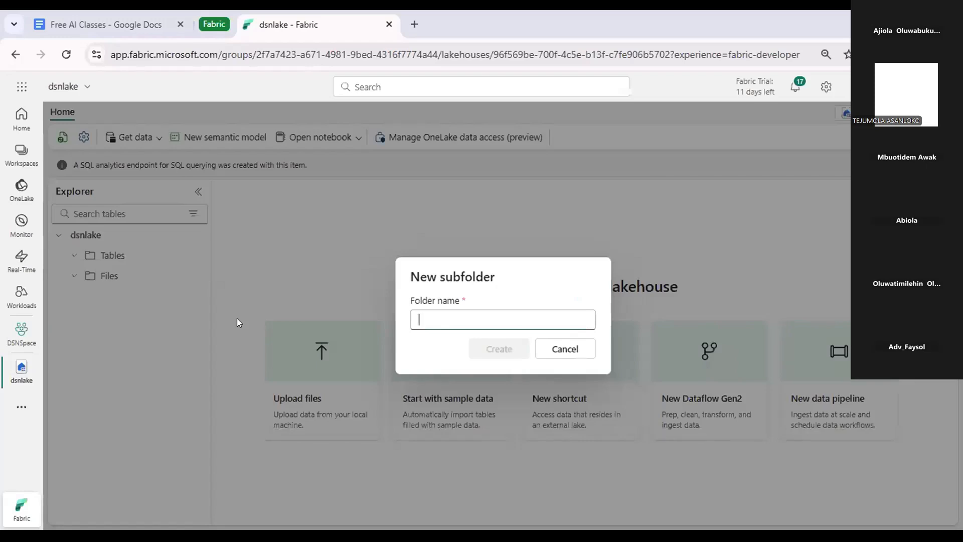
pyautogui.write('data')
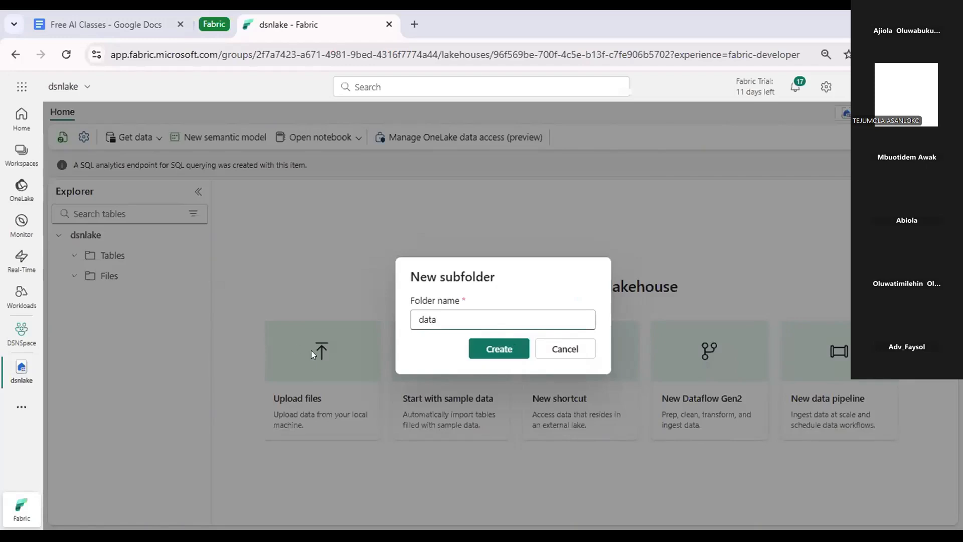
pyautogui.click(496, 348)
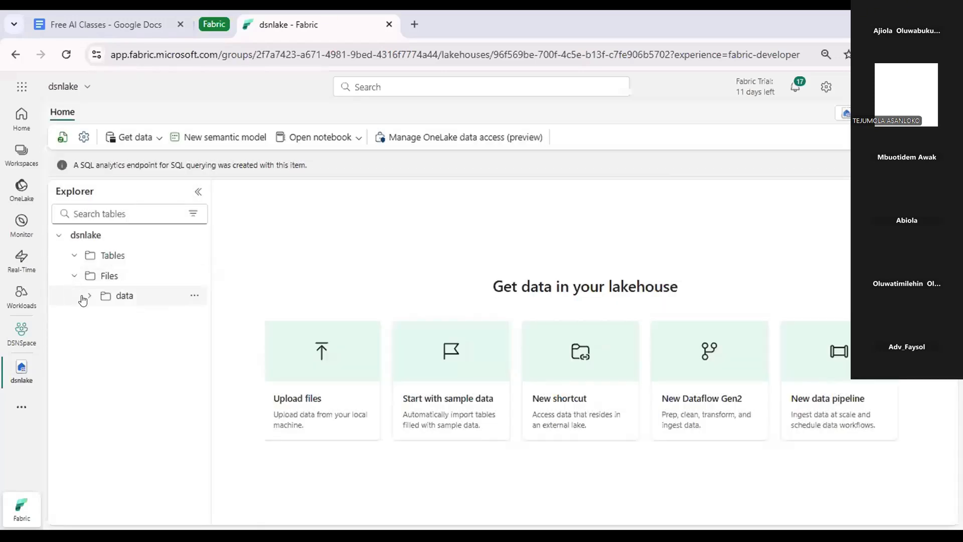
# Upload the sales.csv file from the local Fabric Demo folder into the lakehouse's data subfolder
pyautogui.click(193, 296)
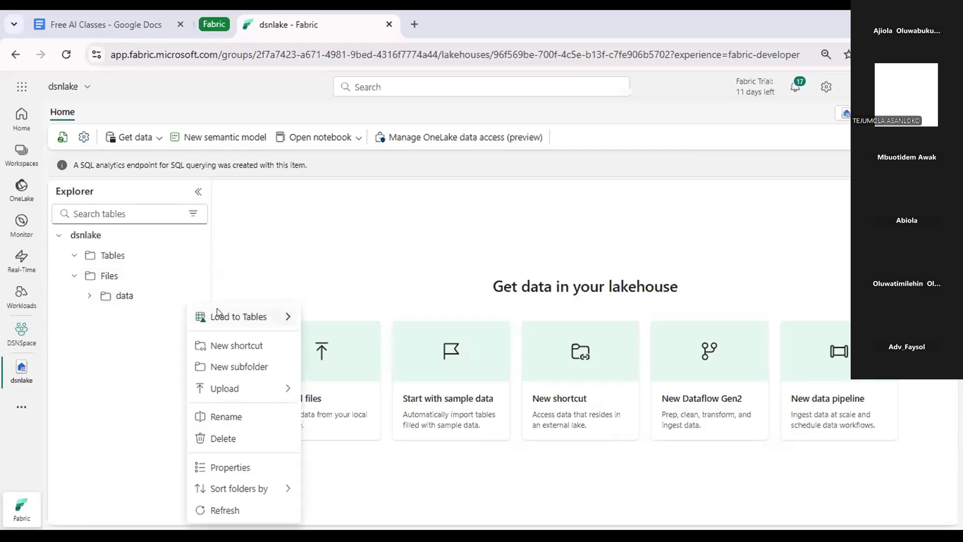
pyautogui.moveTo(221, 314)
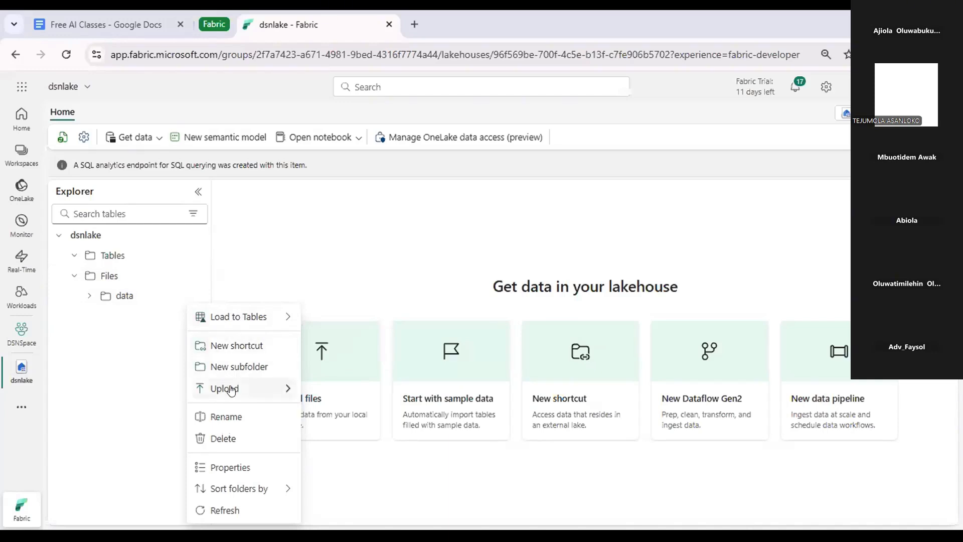
pyautogui.moveTo(233, 390)
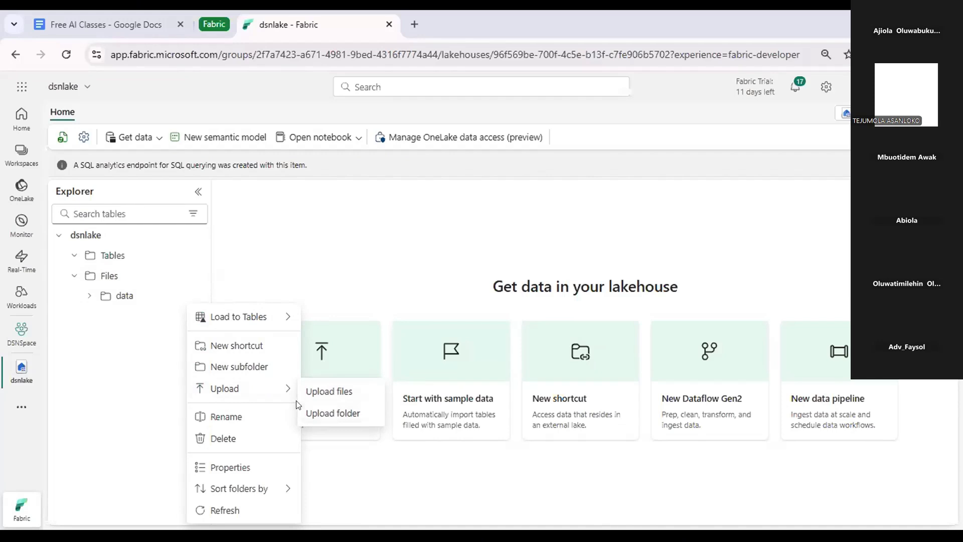
pyautogui.click(331, 395)
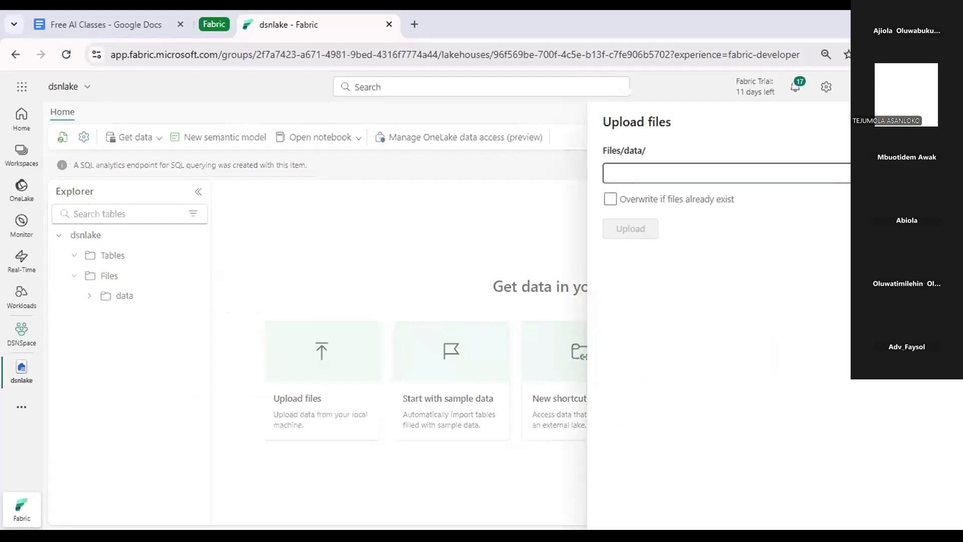
pyautogui.click(790, 177)
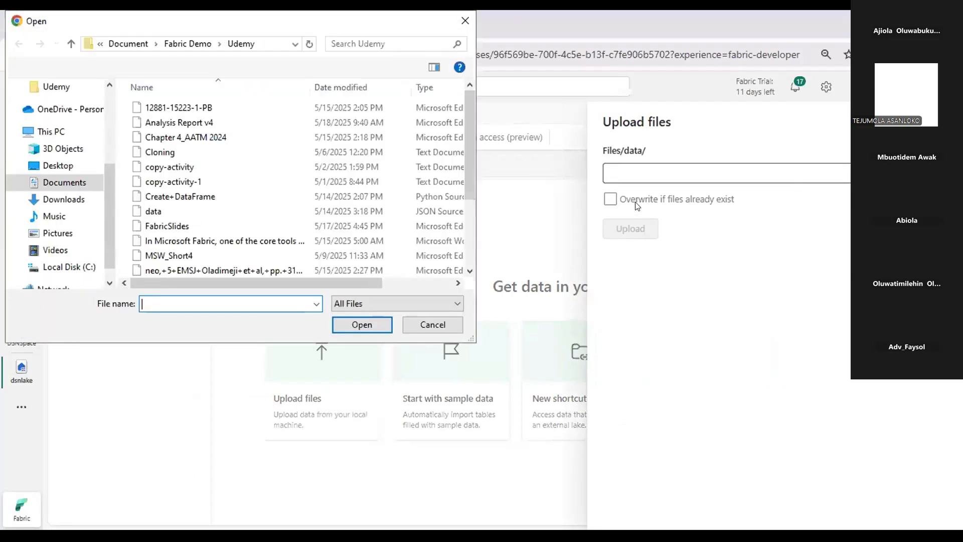
pyautogui.scroll(-3, 230, 191)
pyautogui.scroll(3, 230, 193)
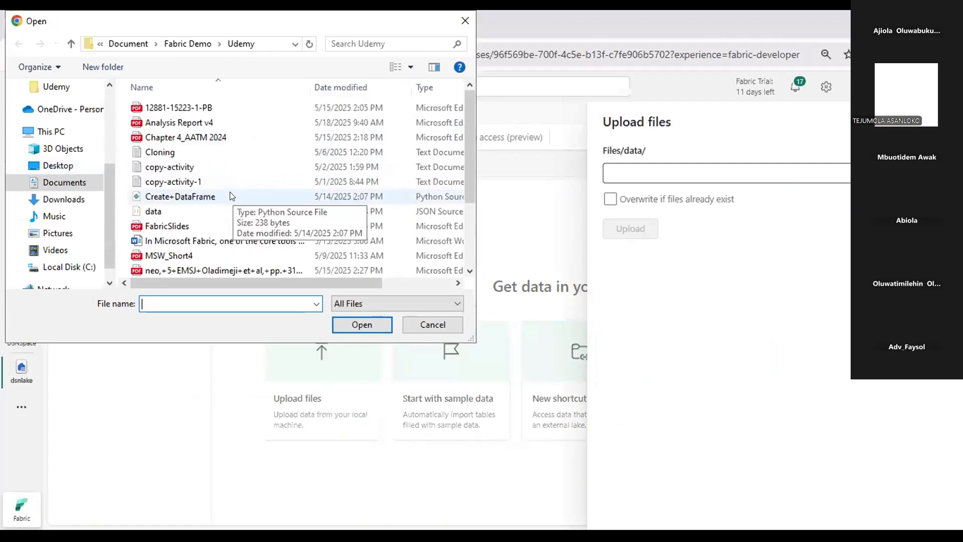
pyautogui.click(195, 43)
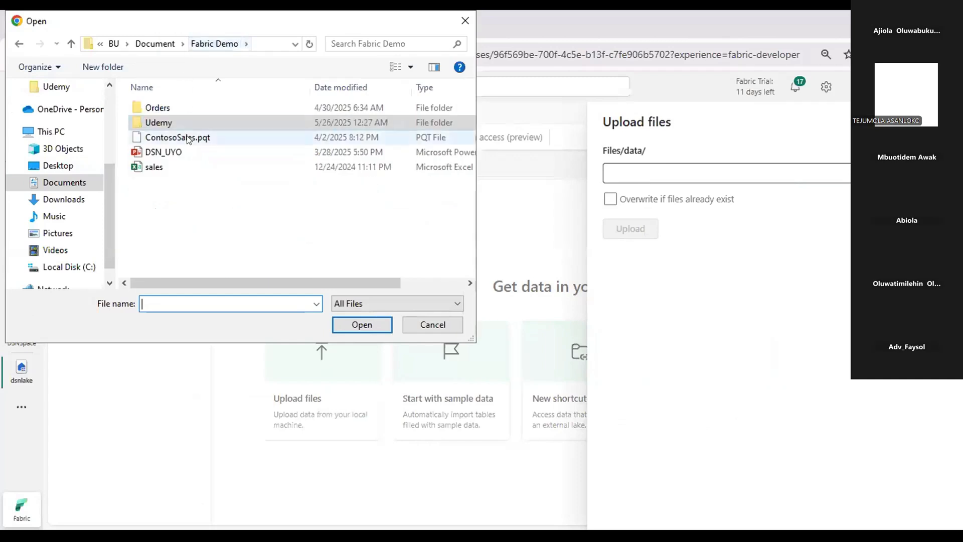
pyautogui.click(174, 168)
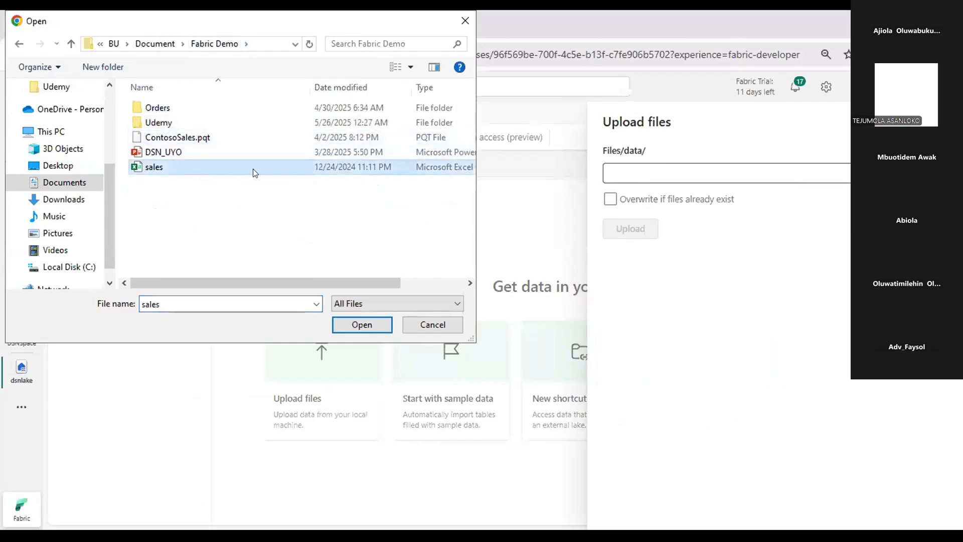
pyautogui.click(366, 327)
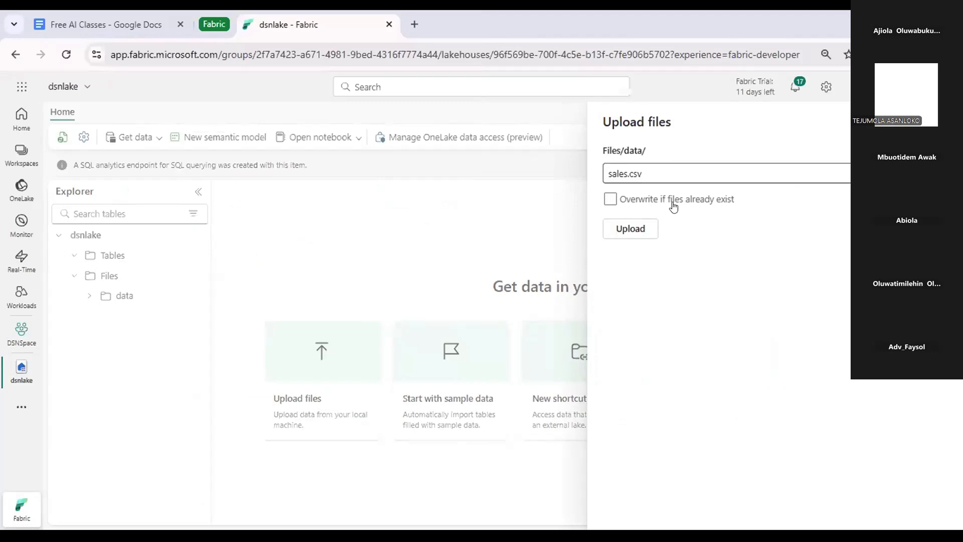
pyautogui.click(637, 229)
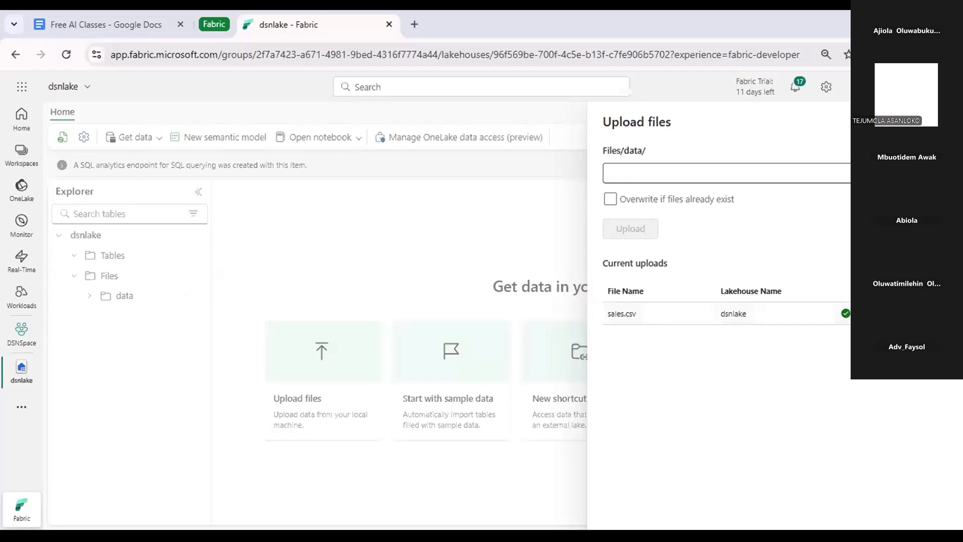
pyautogui.click(942, 122)
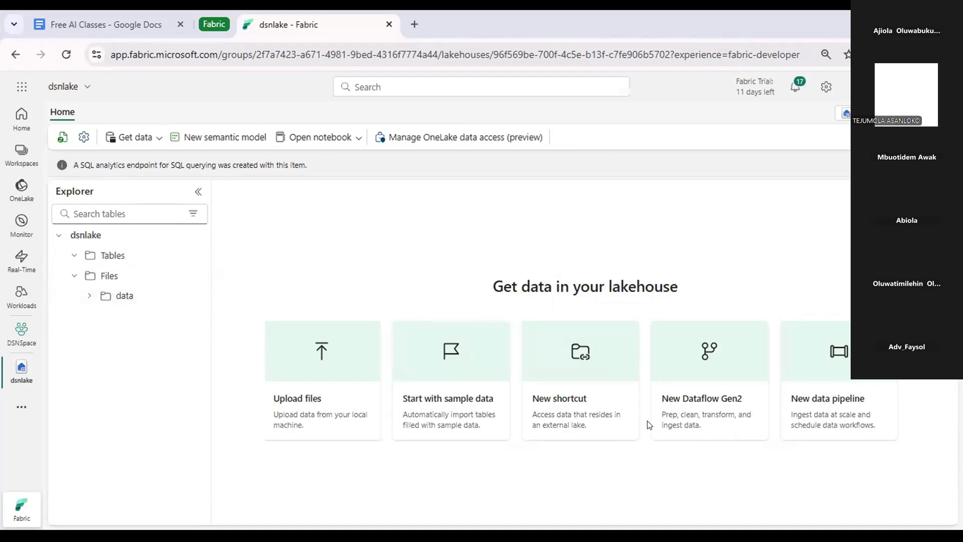
# Preview the contents of sales.csv in the data subfolder and return to the folder's file list
pyautogui.click(124, 296)
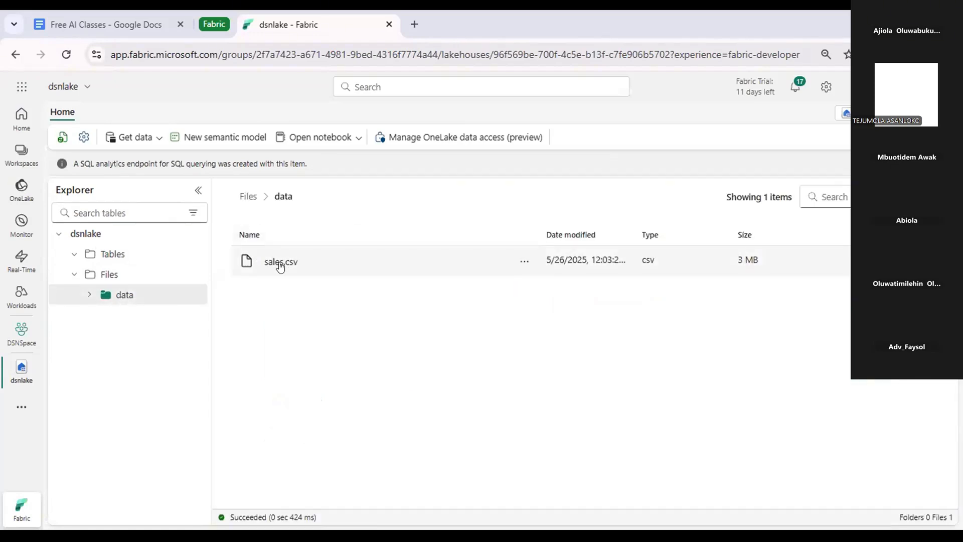
pyautogui.click(306, 266)
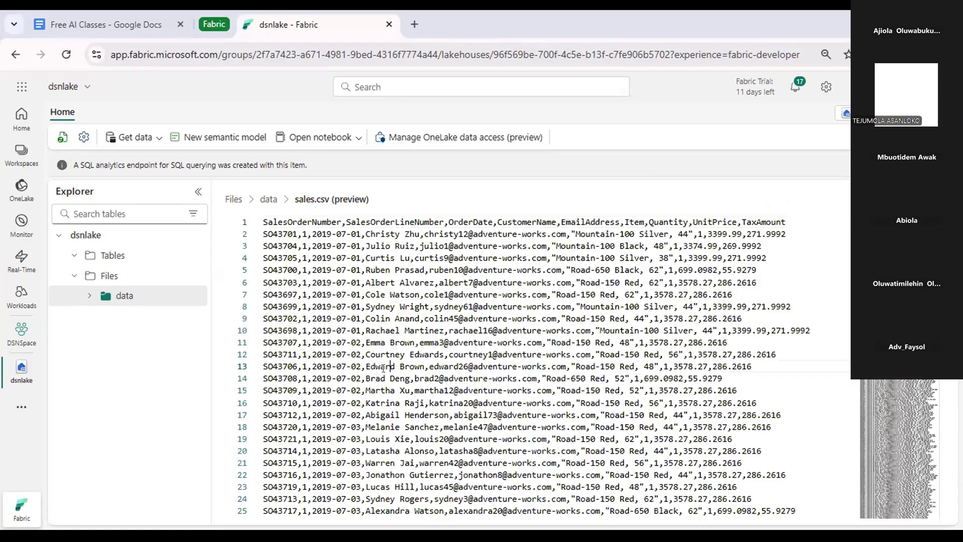
pyautogui.scroll(-8, 383, 368)
pyautogui.scroll(-10, 383, 367)
pyautogui.scroll(7, 383, 369)
pyautogui.scroll(10, 384, 368)
pyautogui.click(269, 199)
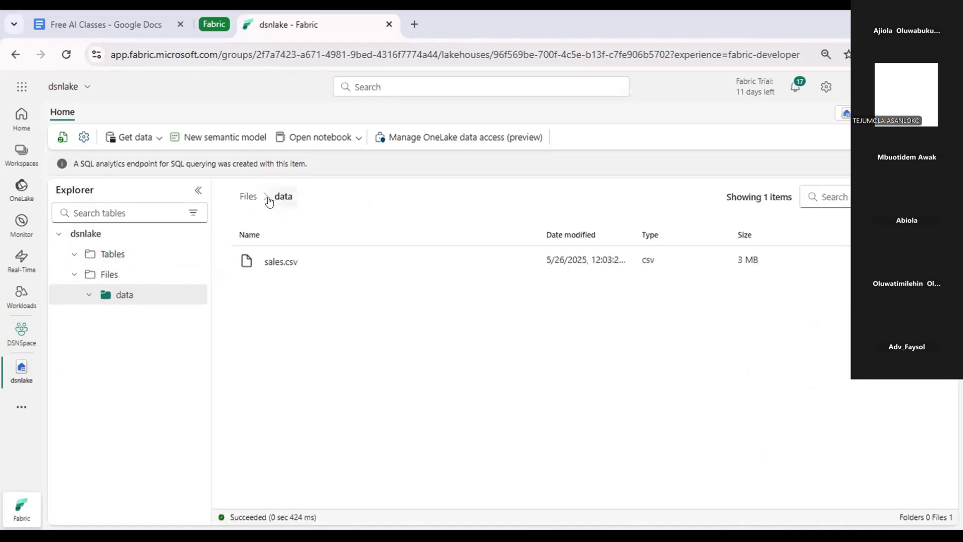
# Browse between the Files folder and its data subfolder, and examine the Load to Tables options for sales.csv
pyautogui.click(253, 200)
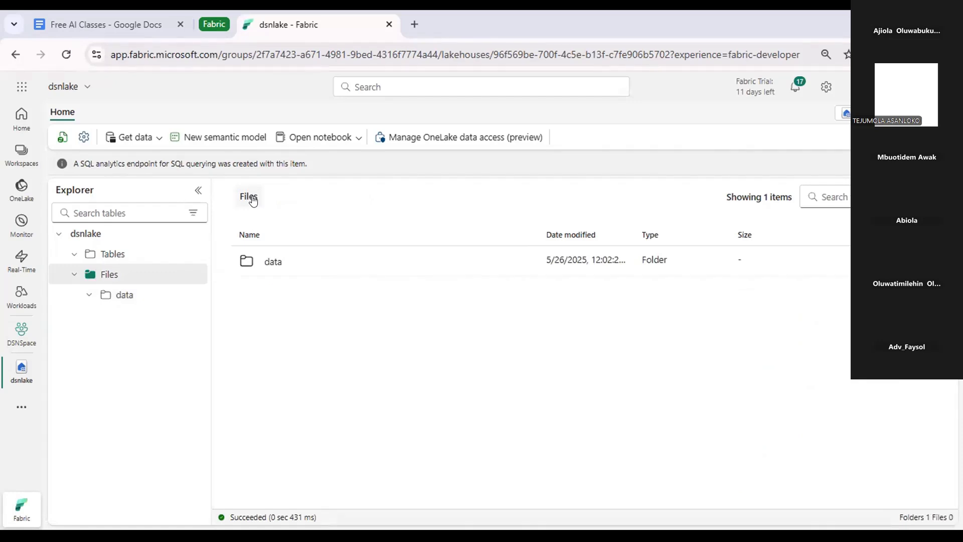
pyautogui.click(125, 295)
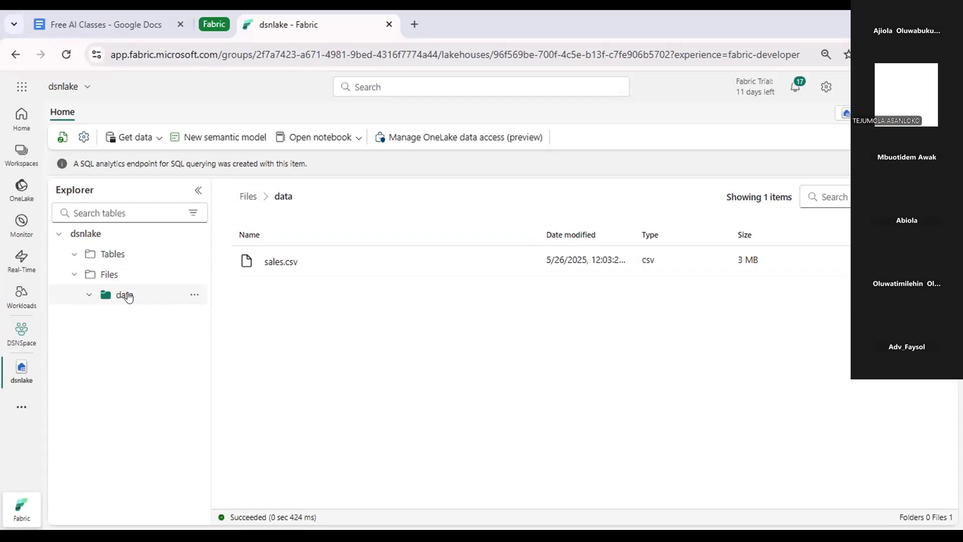
pyautogui.click(524, 264)
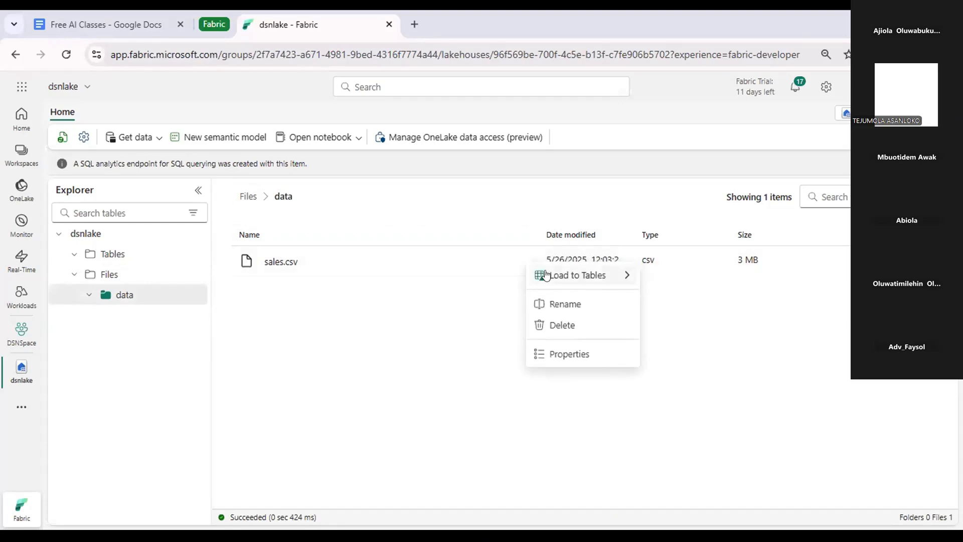
pyautogui.moveTo(546, 275)
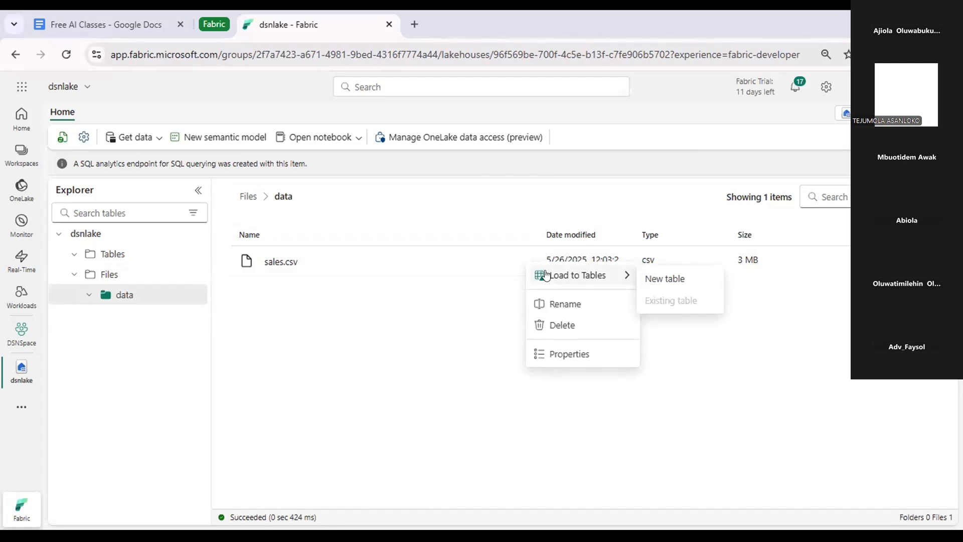
# Create a second subfolder named json2 inside the lakehouse's Files folder
pyautogui.click(193, 274)
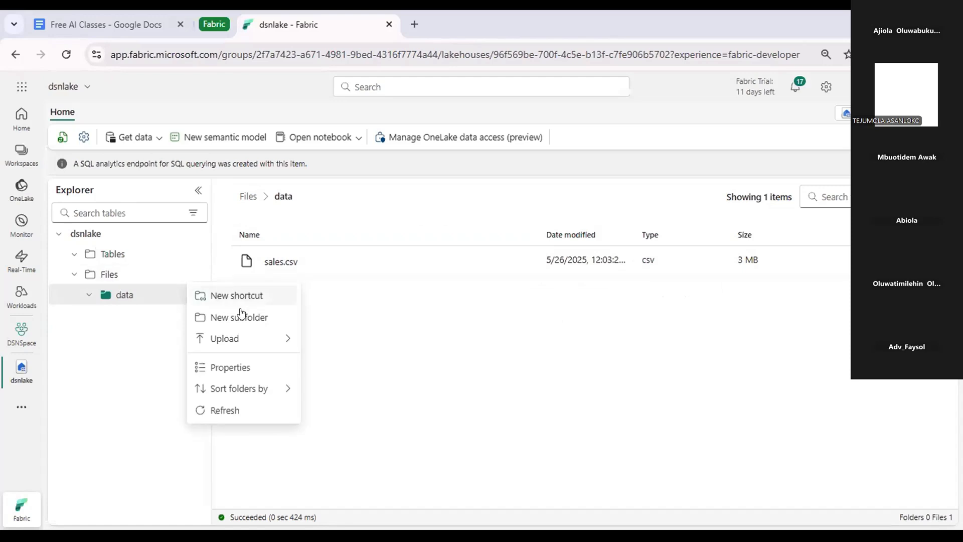
pyautogui.moveTo(247, 336)
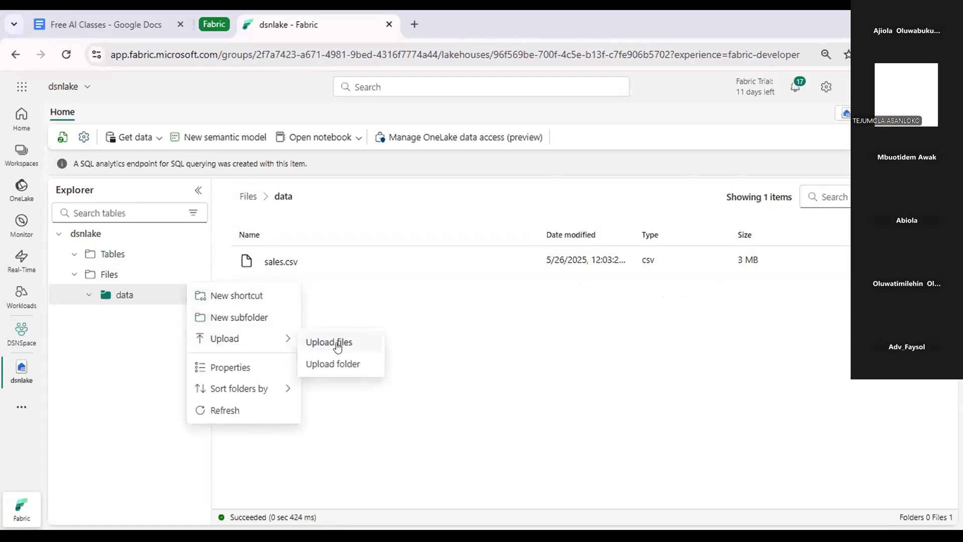
pyautogui.click(239, 318)
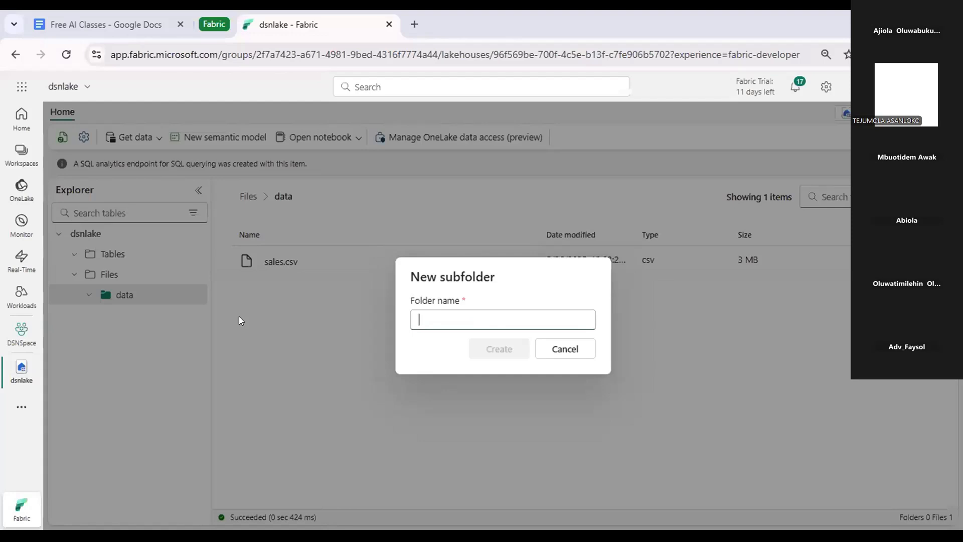
pyautogui.write('json')
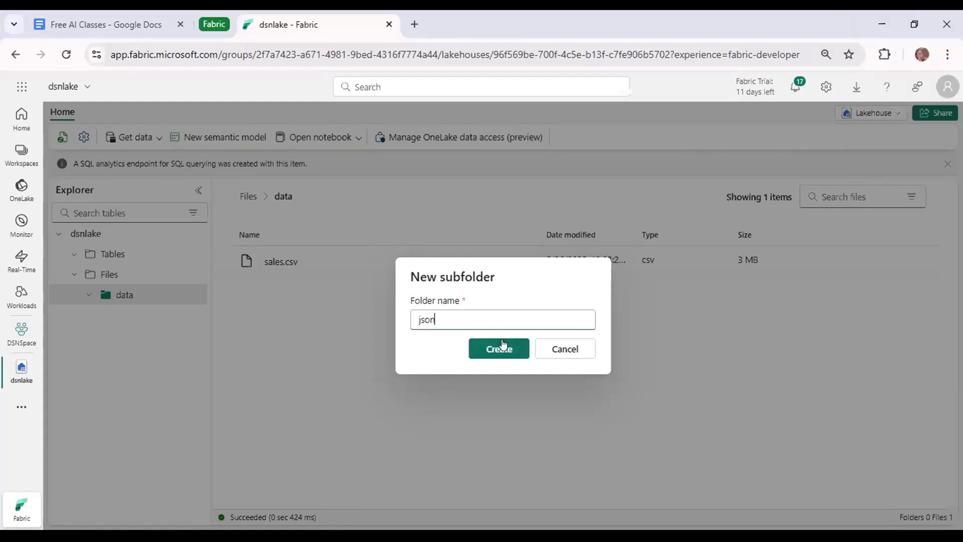
pyautogui.write('2')
pyautogui.click(501, 347)
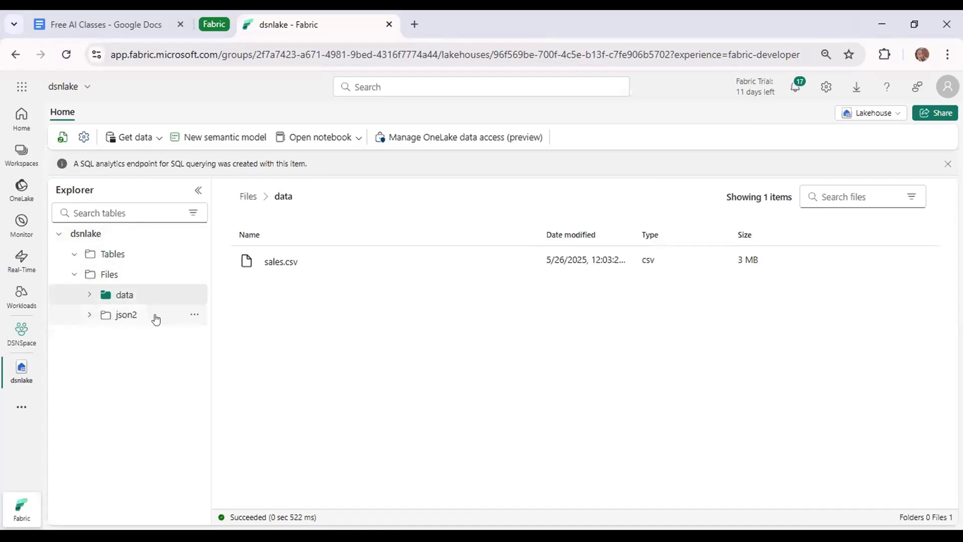
# Upload the data.json file from the local Udemy folder into the json2 subfolder
pyautogui.click(195, 314)
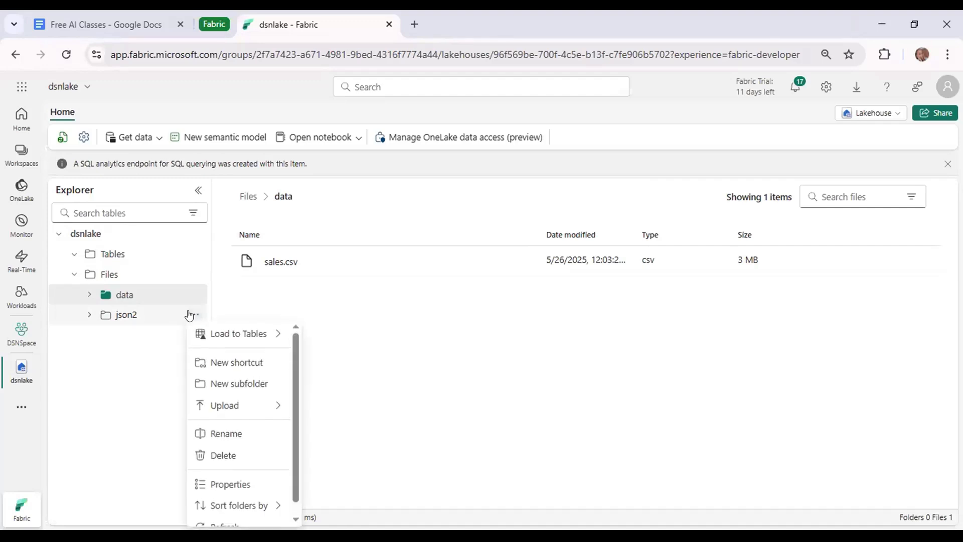
pyautogui.click(139, 320)
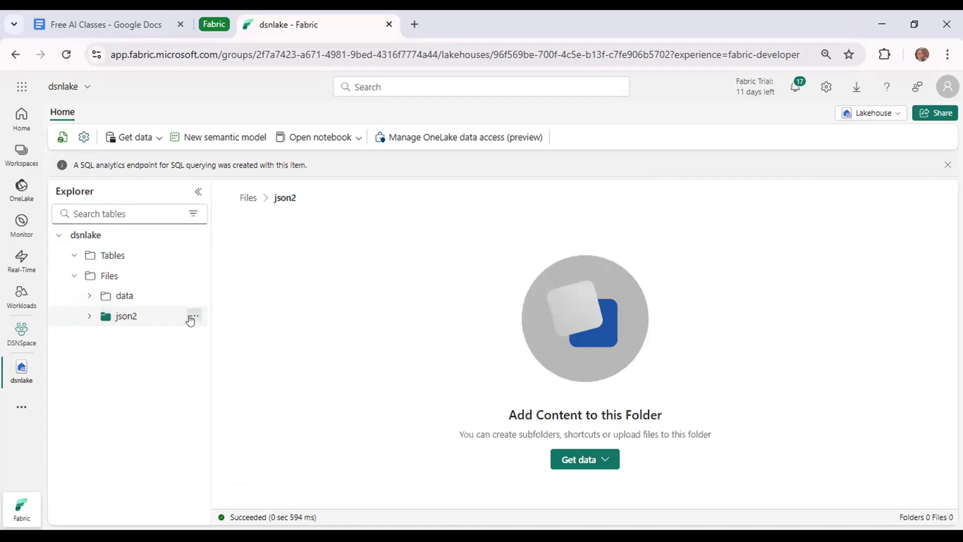
pyautogui.click(193, 315)
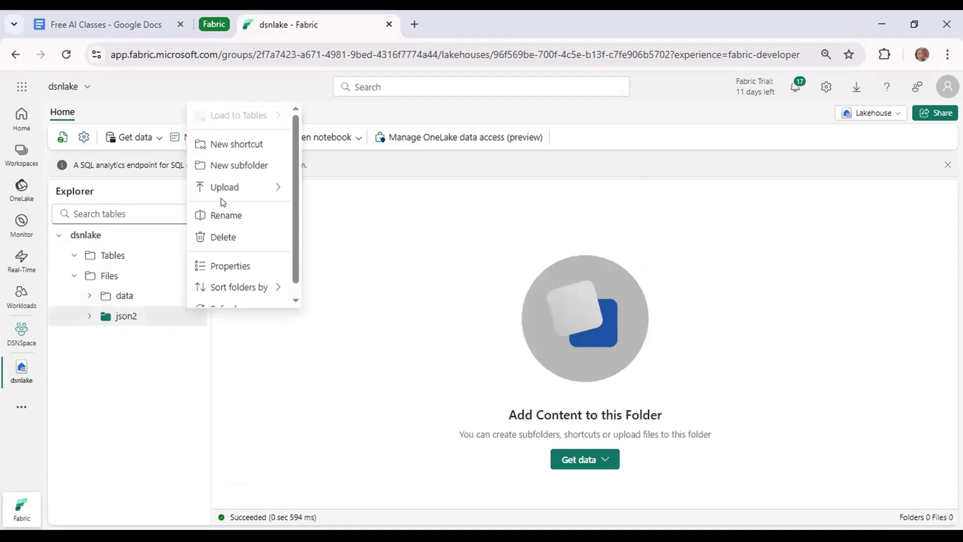
pyautogui.moveTo(221, 190)
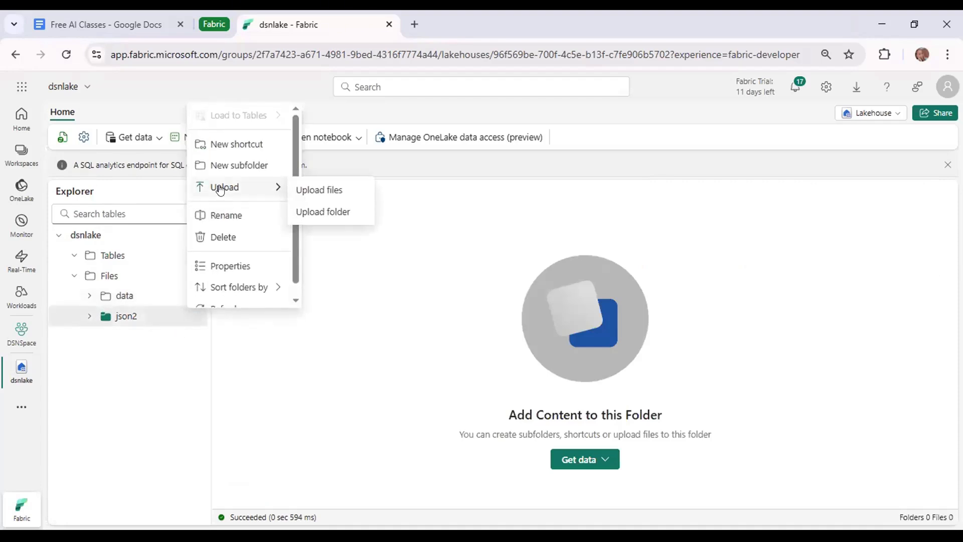
pyautogui.click(303, 189)
pyautogui.click(937, 173)
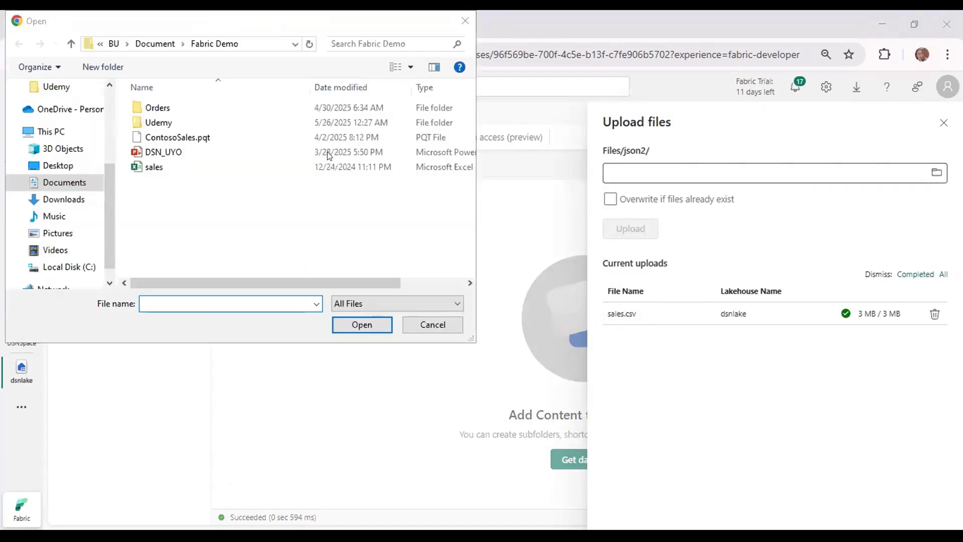
pyautogui.doubleClick(228, 108)
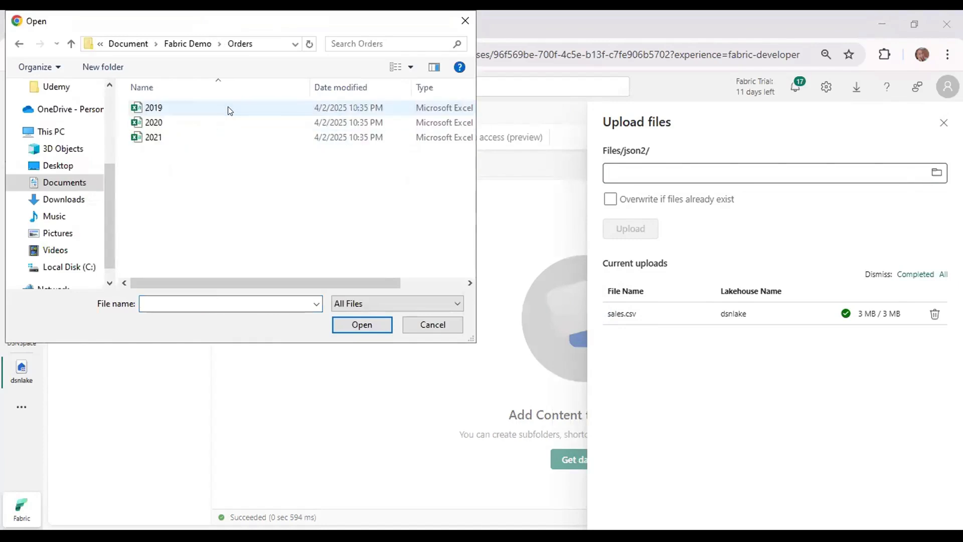
pyautogui.click(19, 43)
pyautogui.click(184, 124)
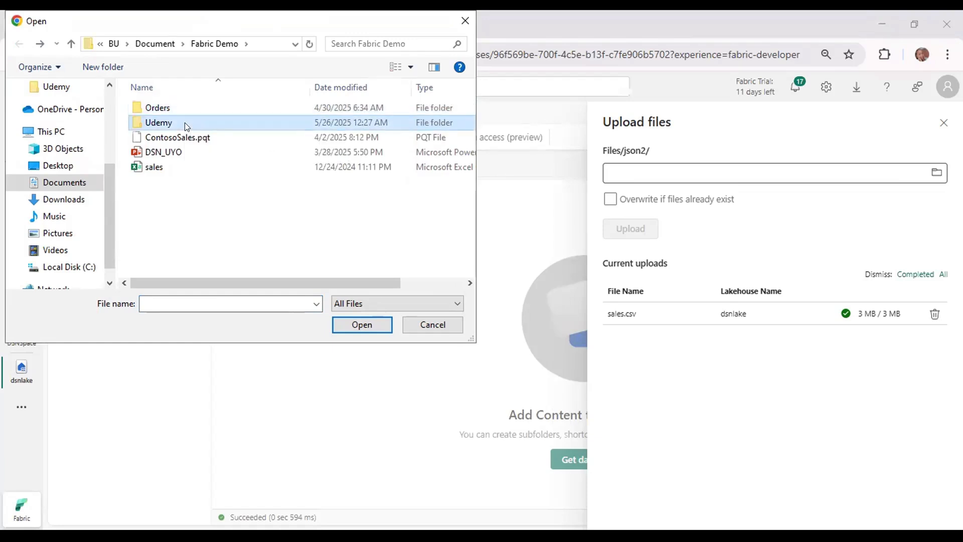
pyautogui.doubleClick(185, 123)
pyautogui.click(195, 210)
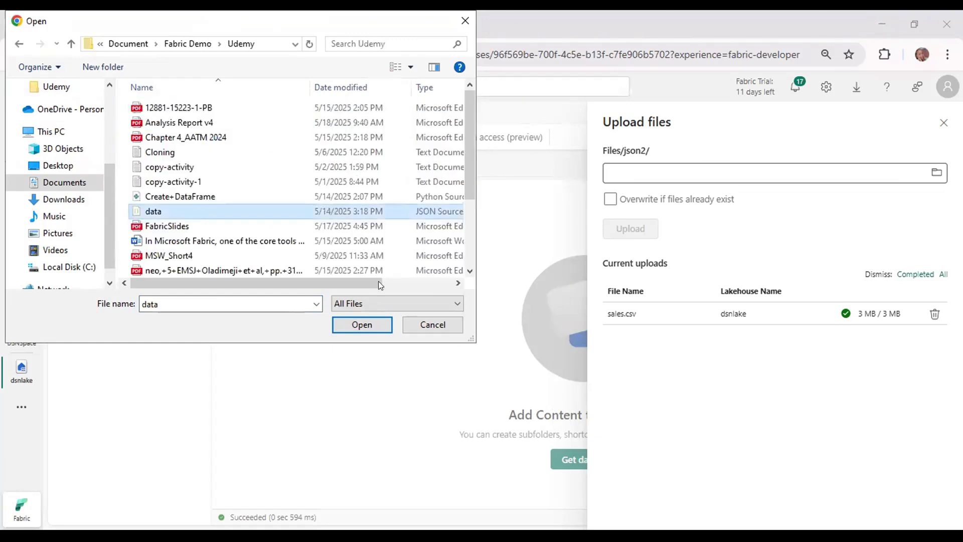
pyautogui.click(366, 326)
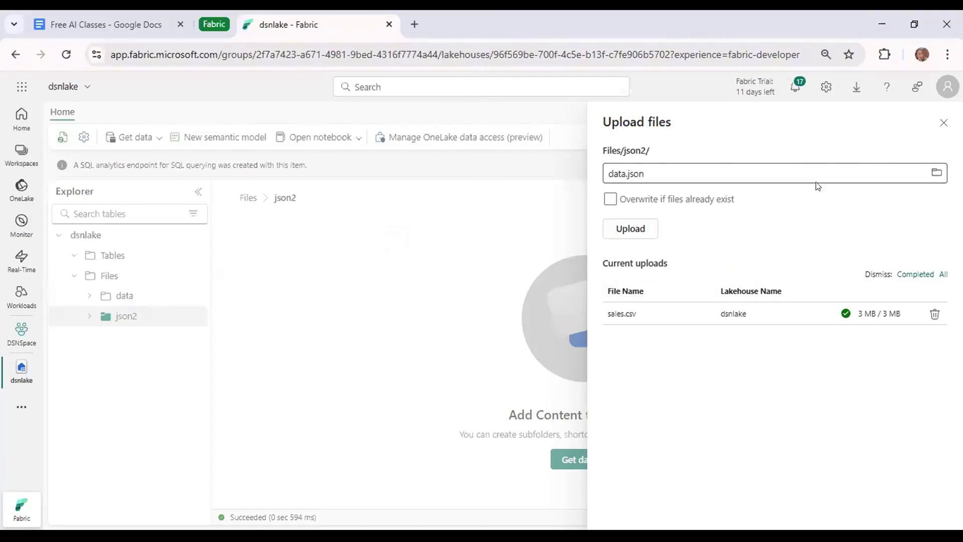
pyautogui.click(635, 228)
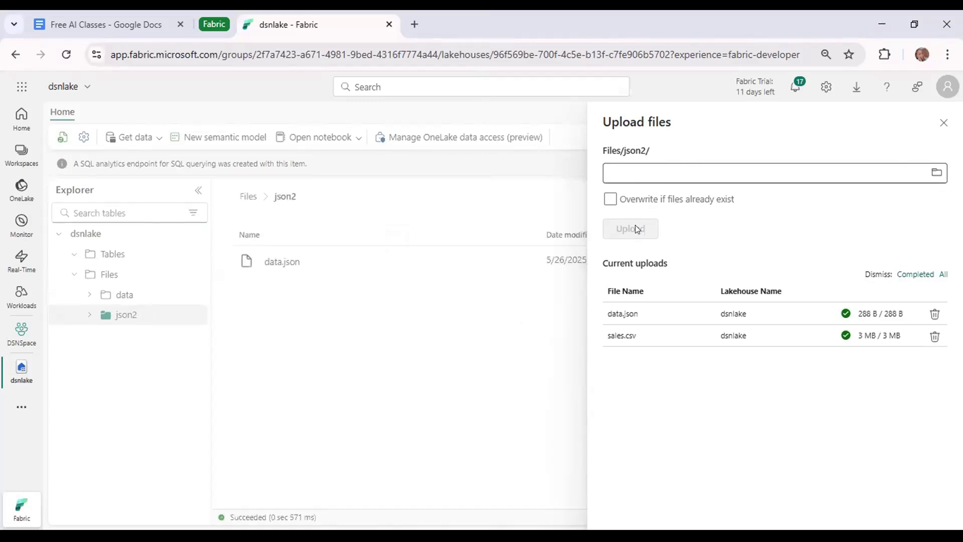
pyautogui.click(942, 124)
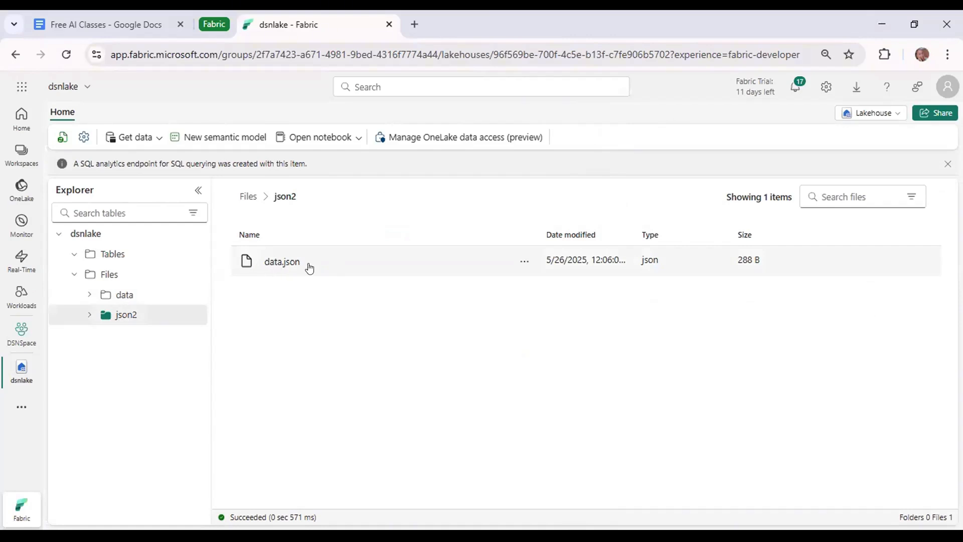
# Compare the file options offered for sales.csv in the data subfolder and data.json in the json2 subfolder
pyautogui.click(128, 297)
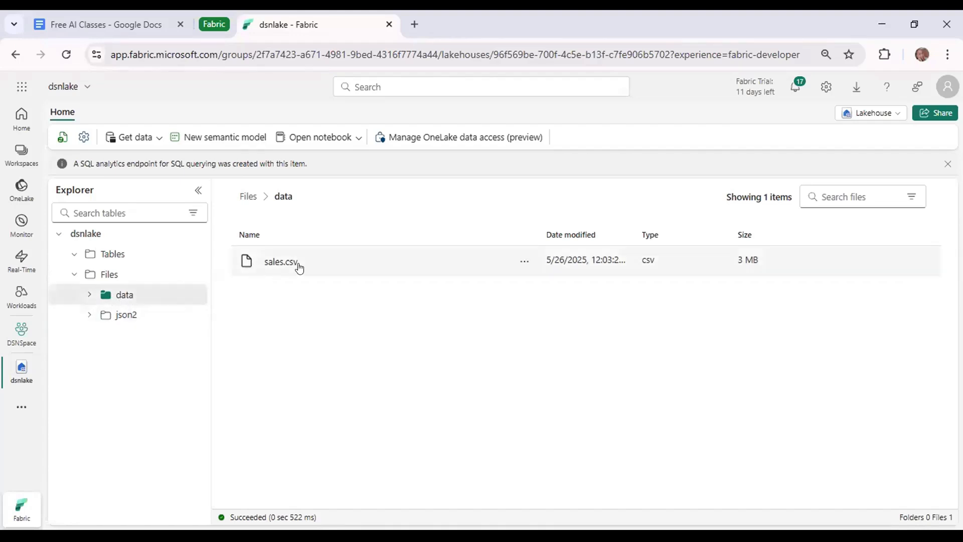
pyautogui.click(162, 319)
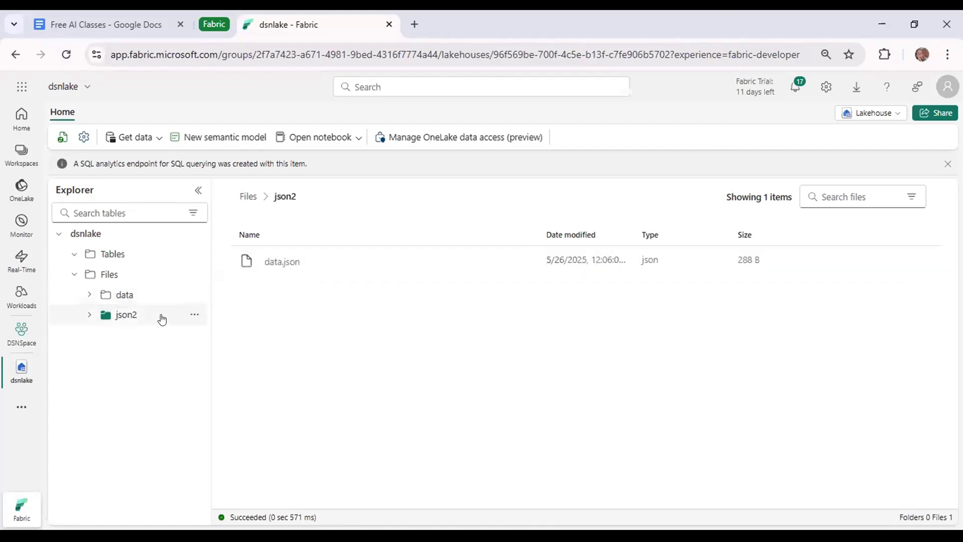
pyautogui.click(145, 297)
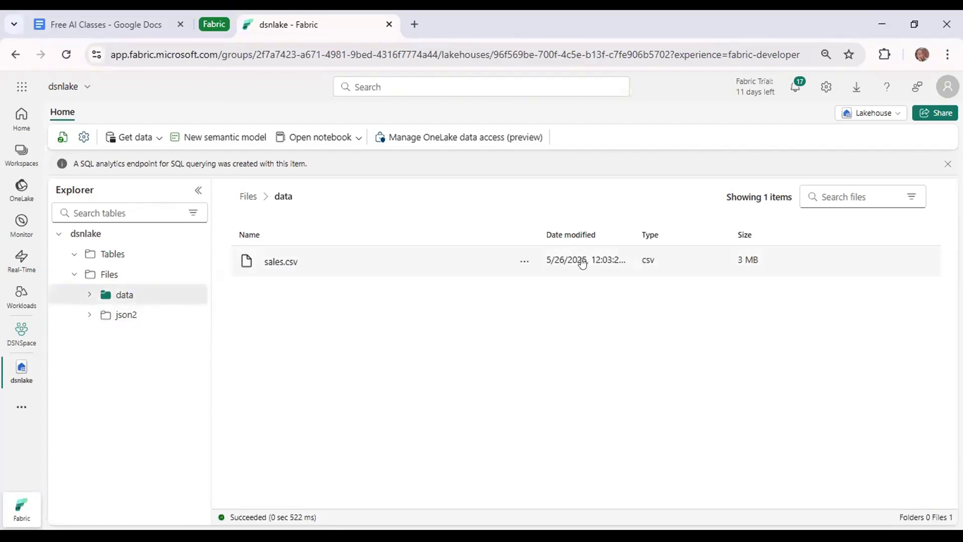
pyautogui.rightClick(521, 258)
pyautogui.moveTo(588, 276)
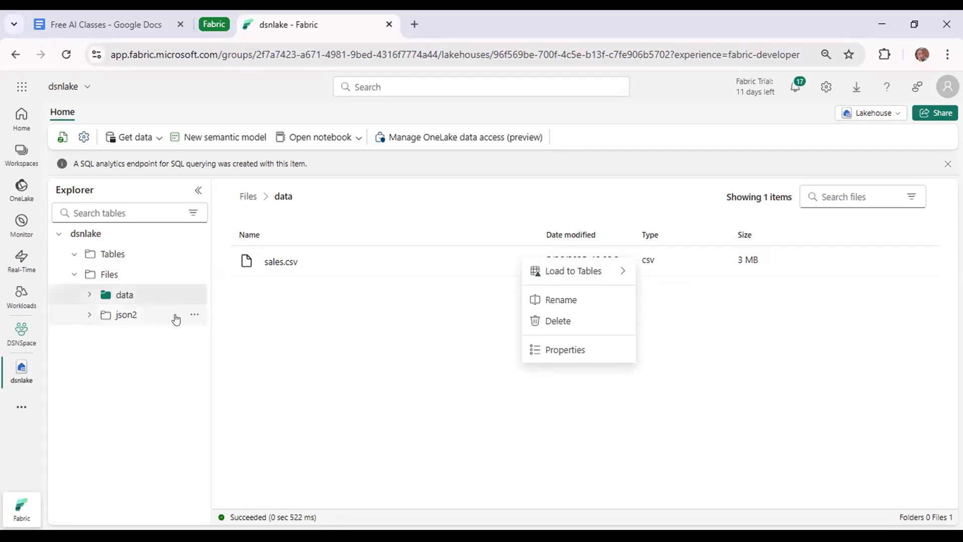
pyautogui.click(129, 318)
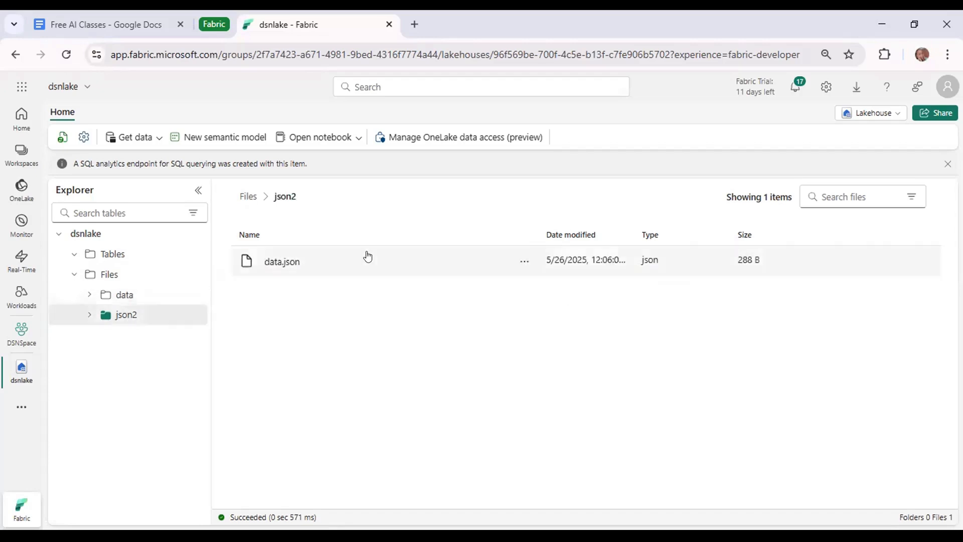
pyautogui.rightClick(521, 264)
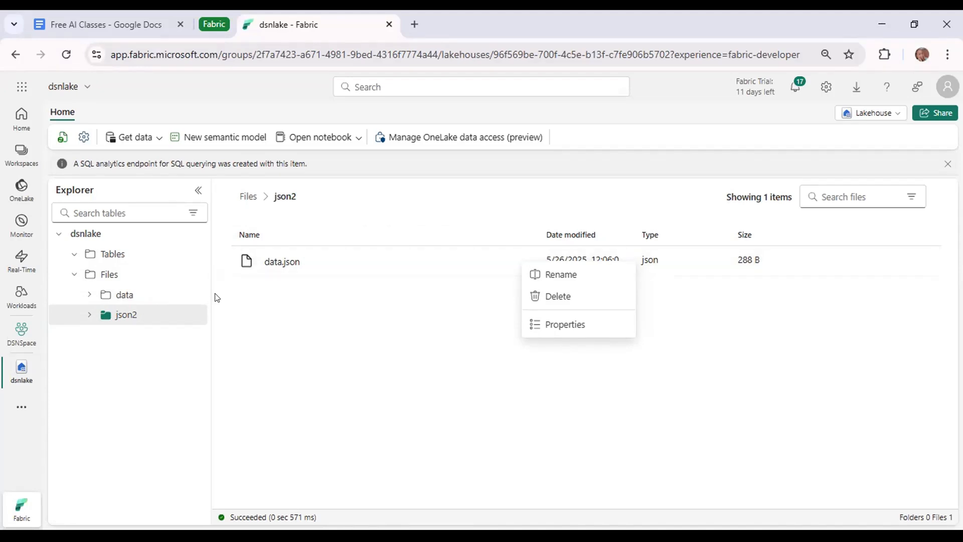
pyautogui.click(144, 296)
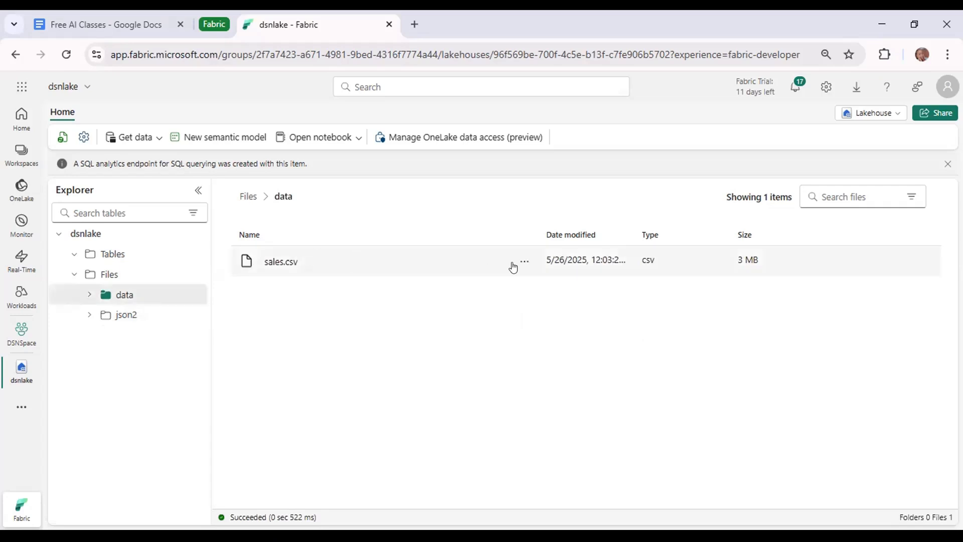
pyautogui.click(524, 263)
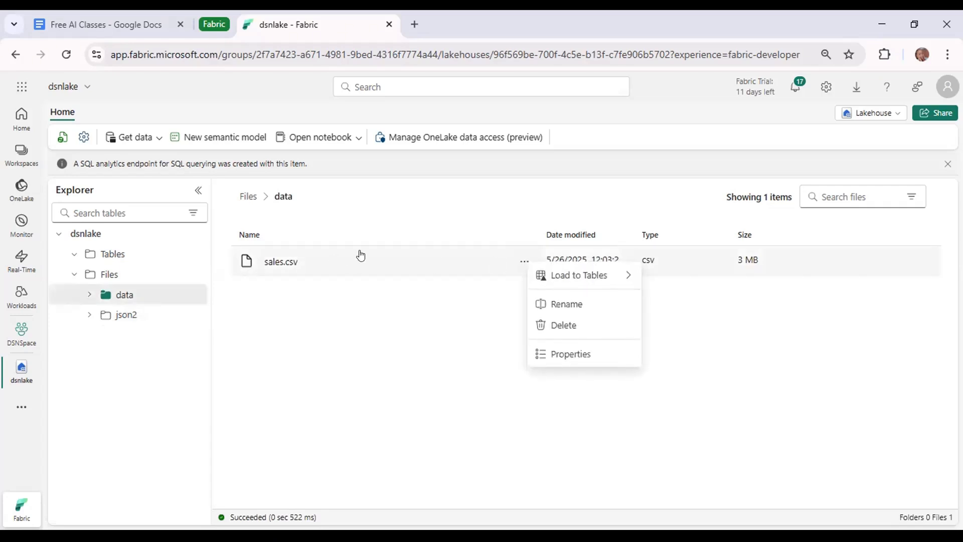
pyautogui.moveTo(617, 275)
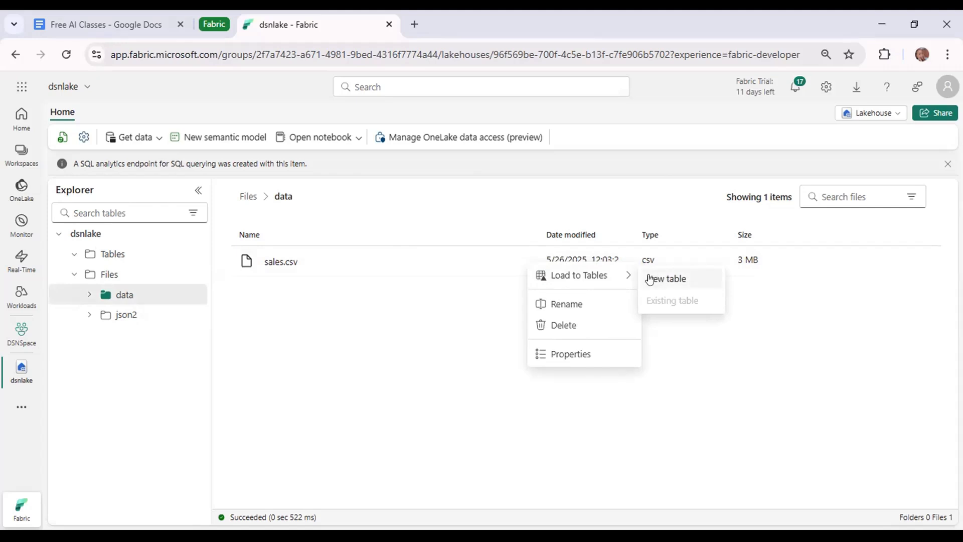
pyautogui.click(73, 259)
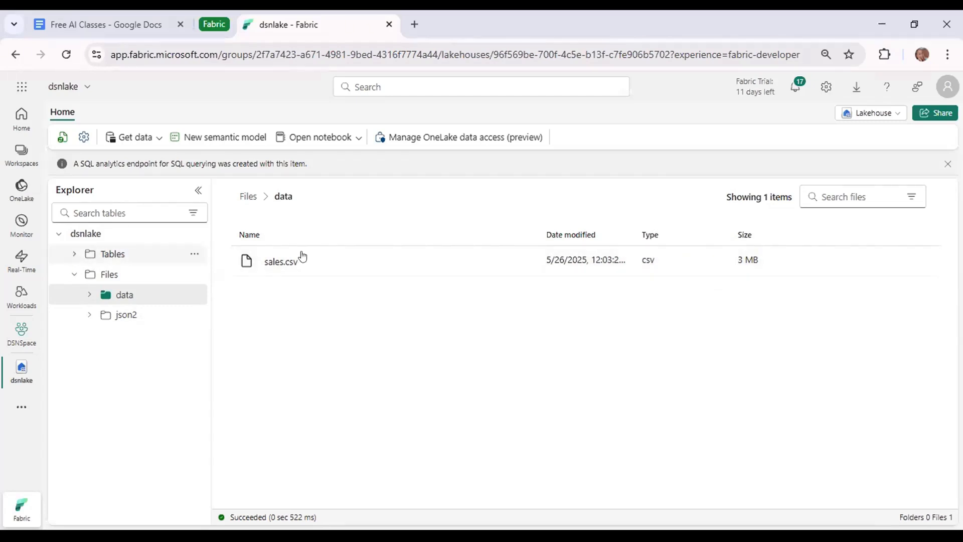
pyautogui.click(524, 264)
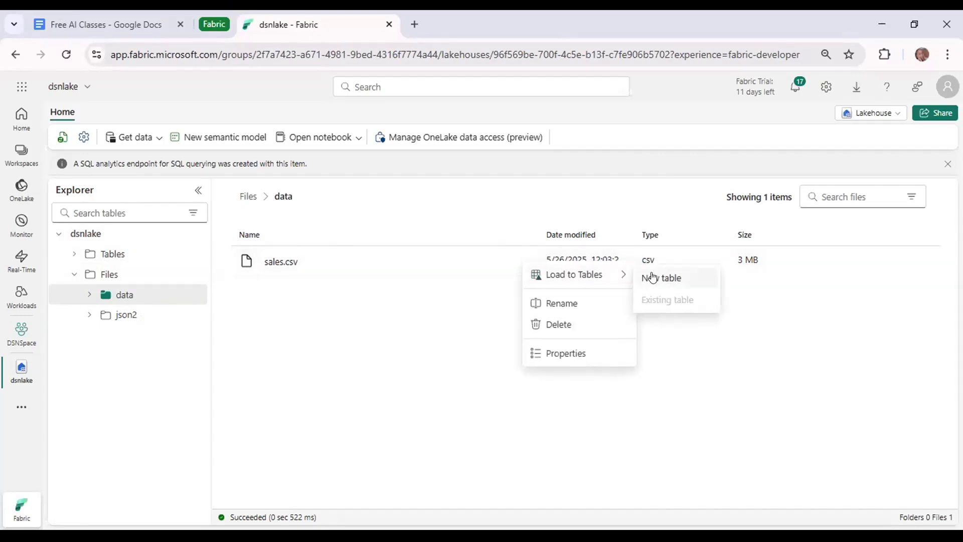
pyautogui.click(652, 277)
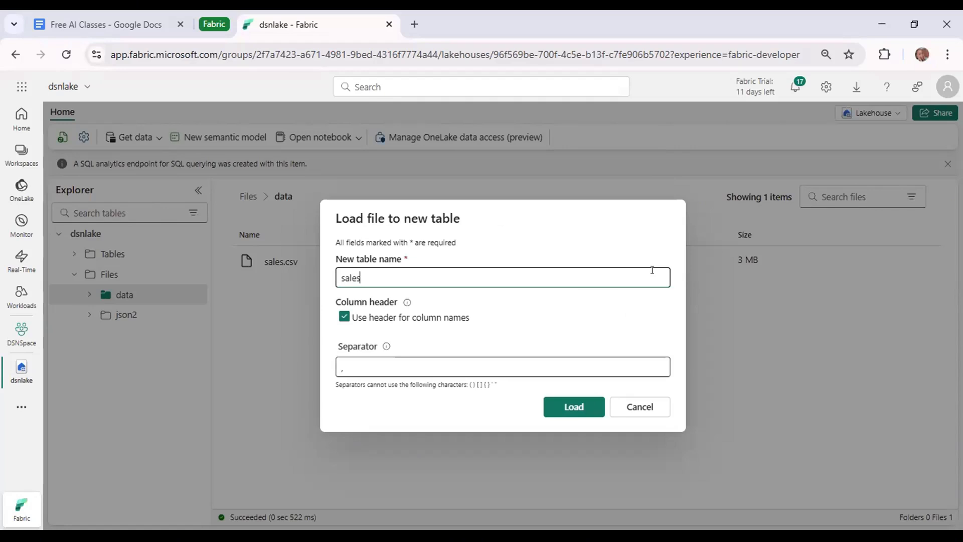
pyautogui.click(637, 407)
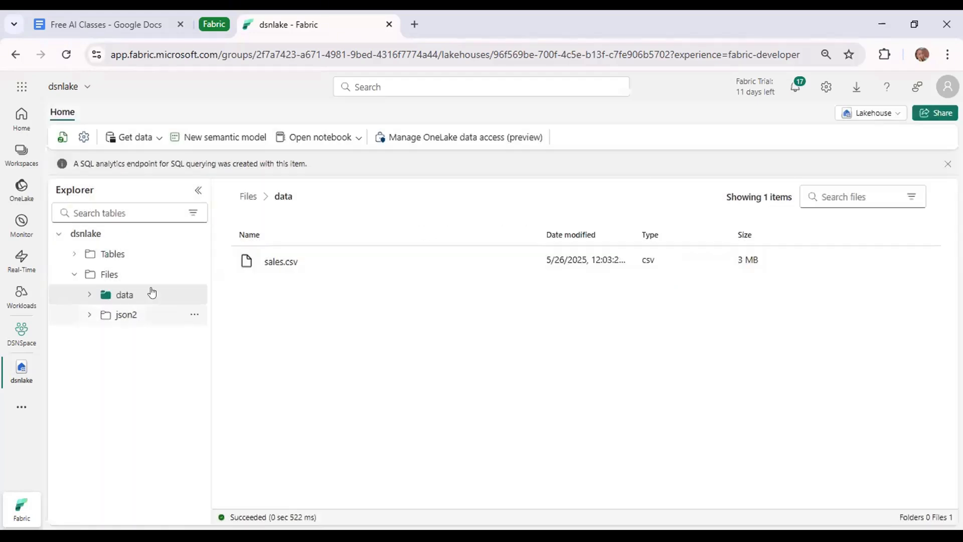
# Examine the internal and external sources offered for a new shortcut in the Files folder, and close the dialog
pyautogui.click(190, 294)
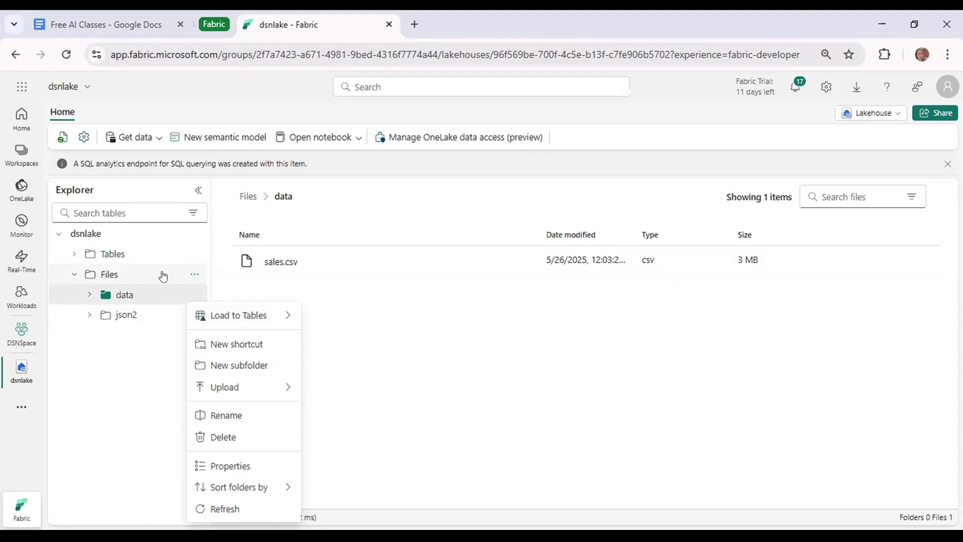
pyautogui.click(194, 274)
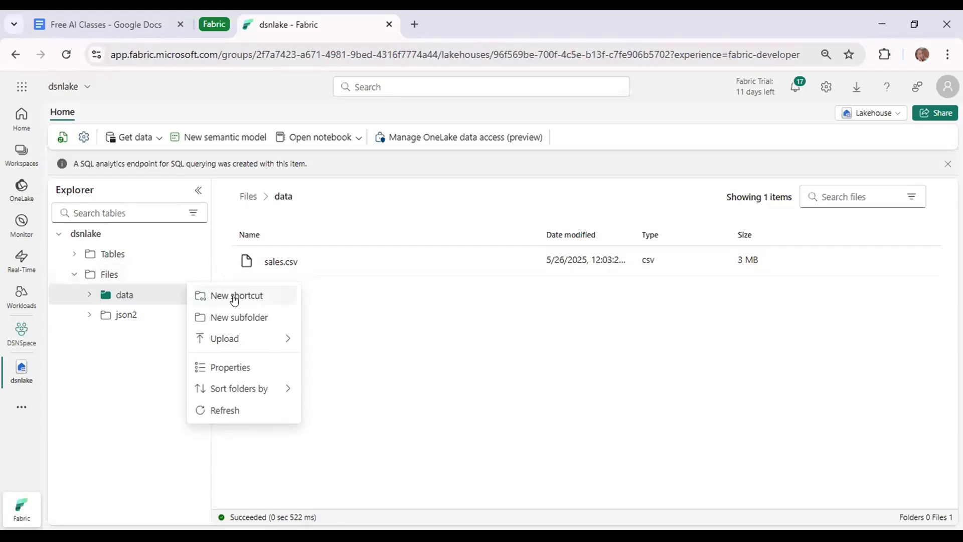
pyautogui.click(191, 276)
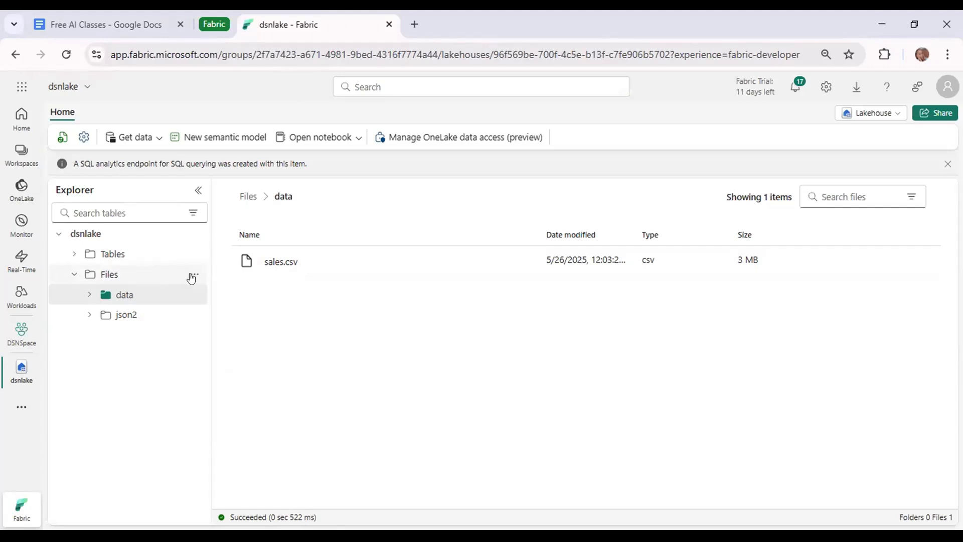
pyautogui.click(191, 274)
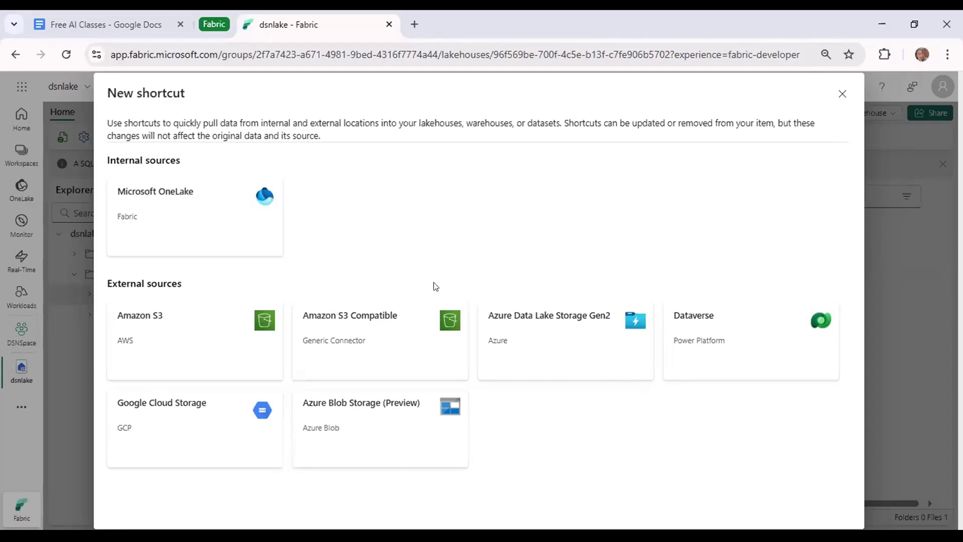
pyautogui.click(841, 95)
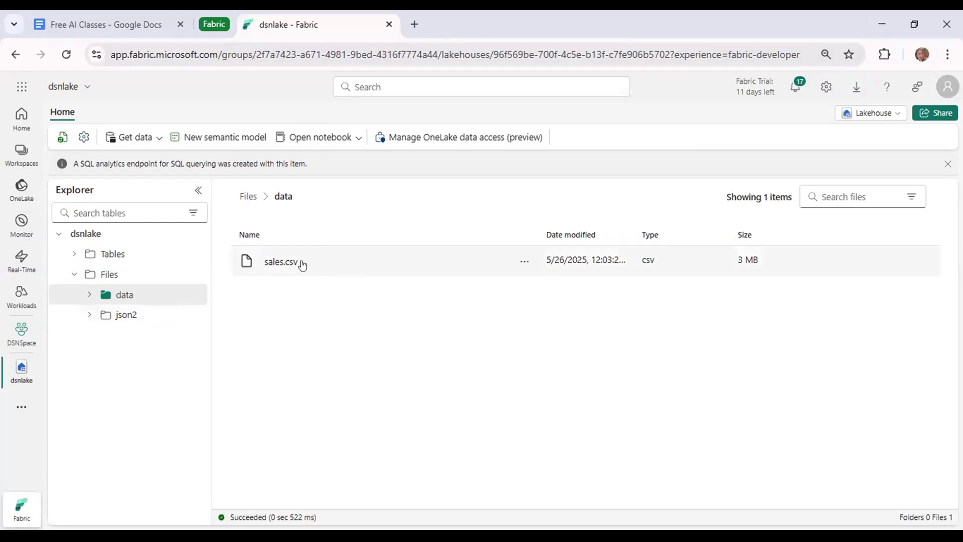
# Load sales.csv into a new table named sales, with header column names and a comma separator, and expand the Tables folder
pyautogui.click(524, 262)
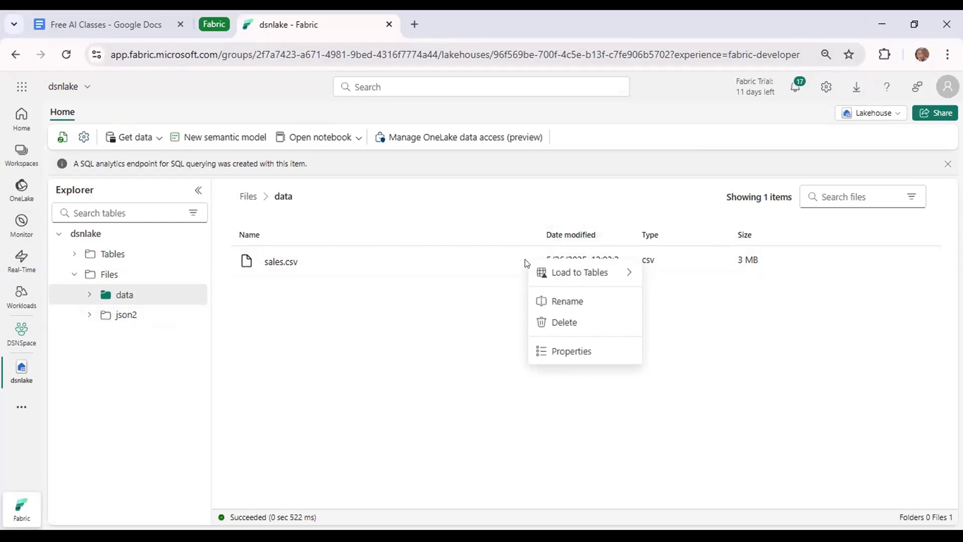
pyautogui.moveTo(569, 273)
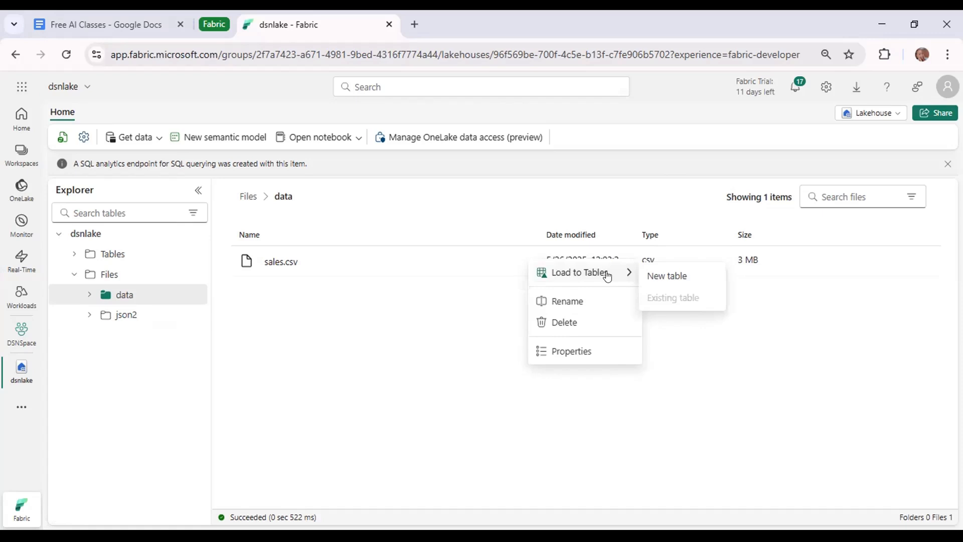
pyautogui.click(653, 275)
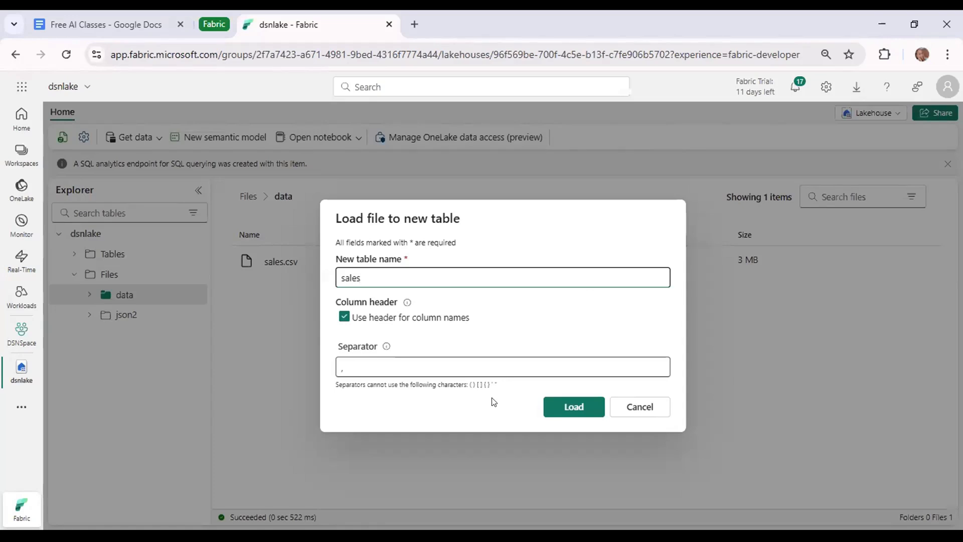
pyautogui.click(576, 404)
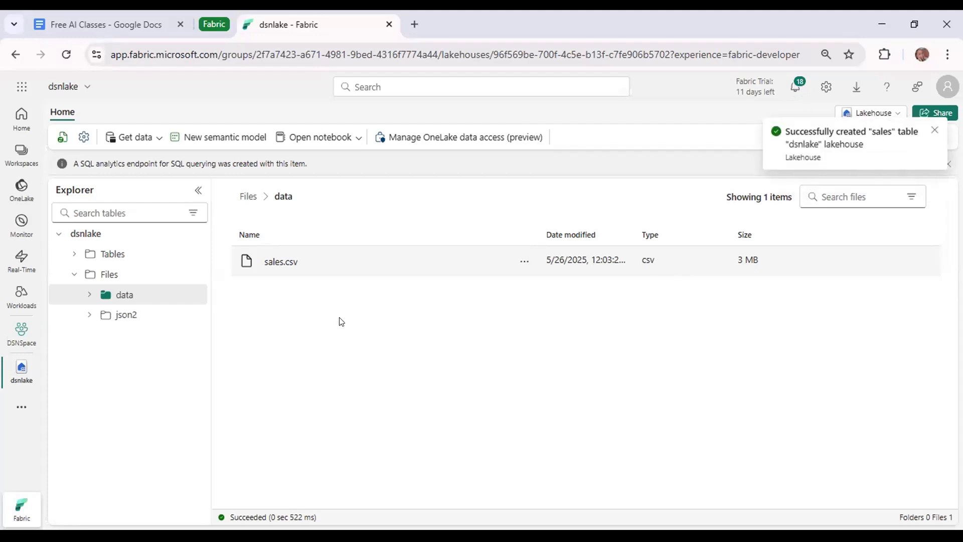
pyautogui.click(74, 255)
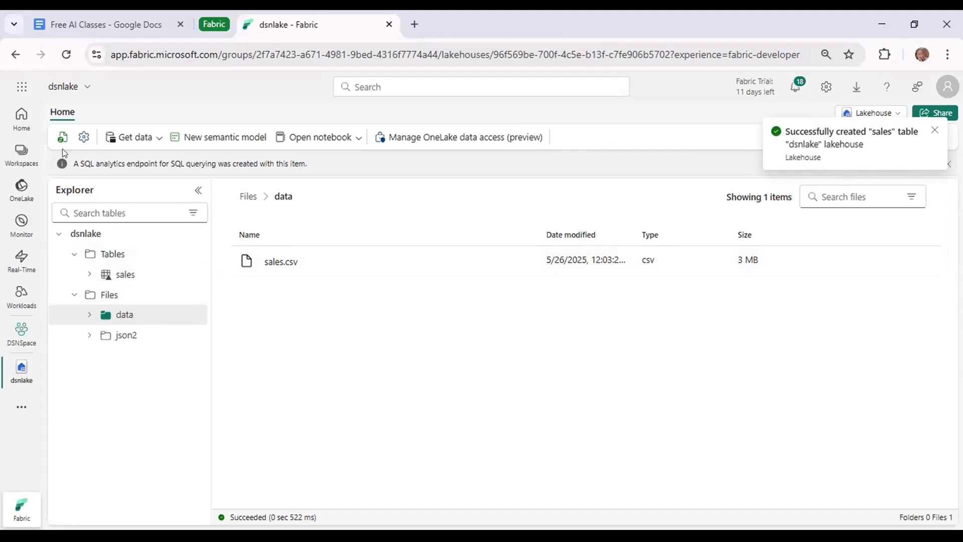
# Check the options of the Tables folder and preview the rows of the sales table
pyautogui.click(196, 255)
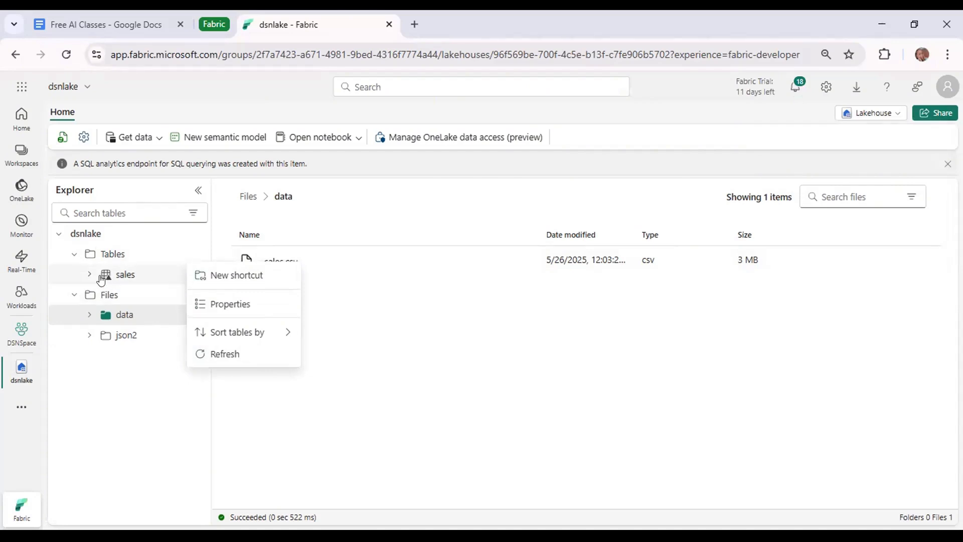
pyautogui.click(315, 434)
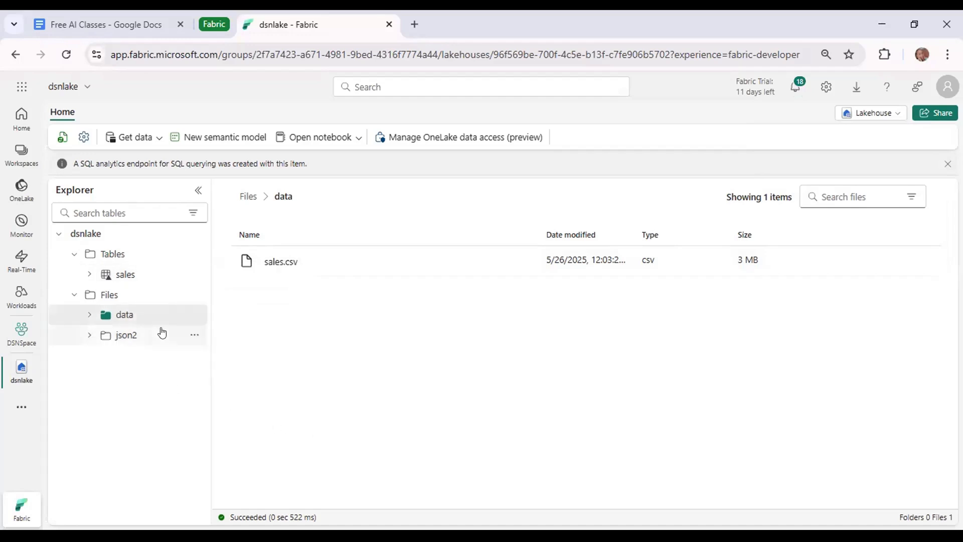
pyautogui.click(123, 274)
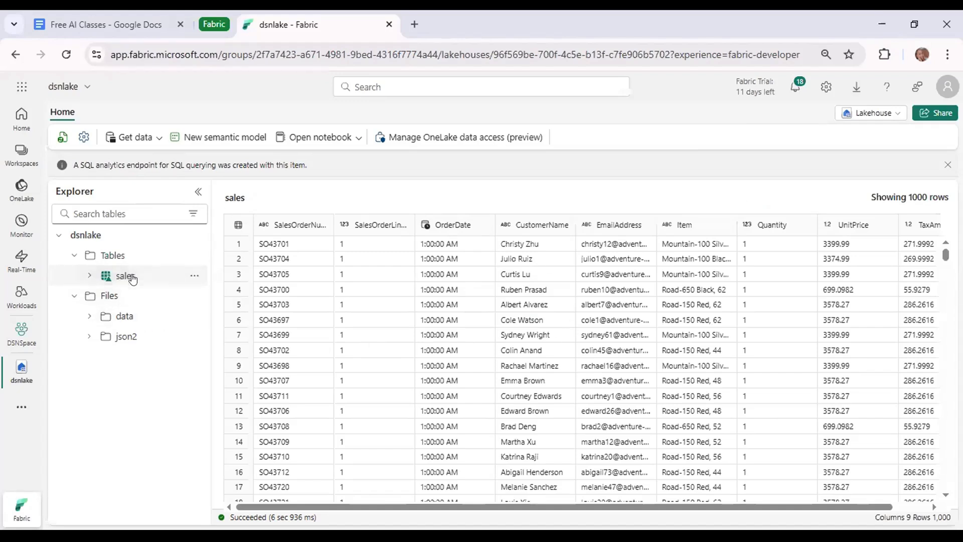
# View the underlying files of the sales table and return to its data preview
pyautogui.click(193, 277)
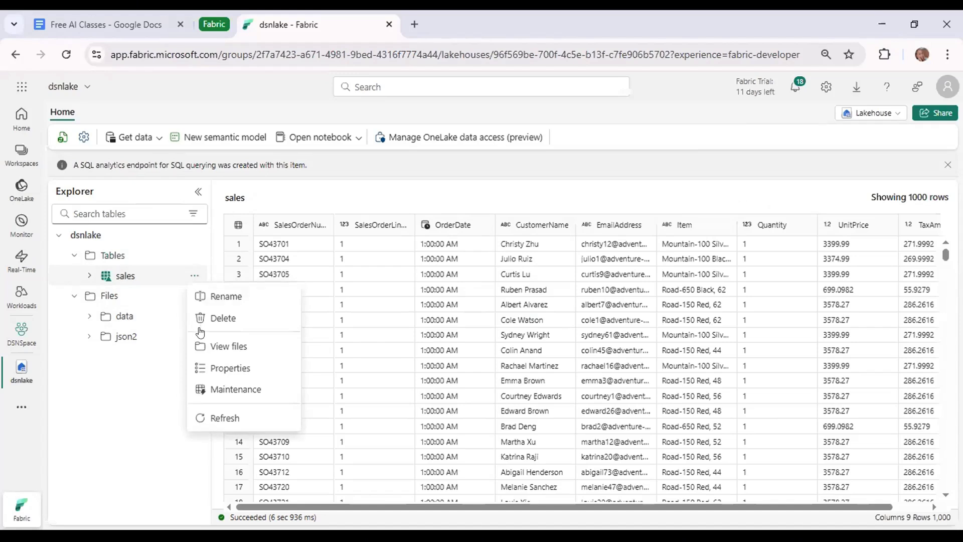
pyautogui.click(195, 275)
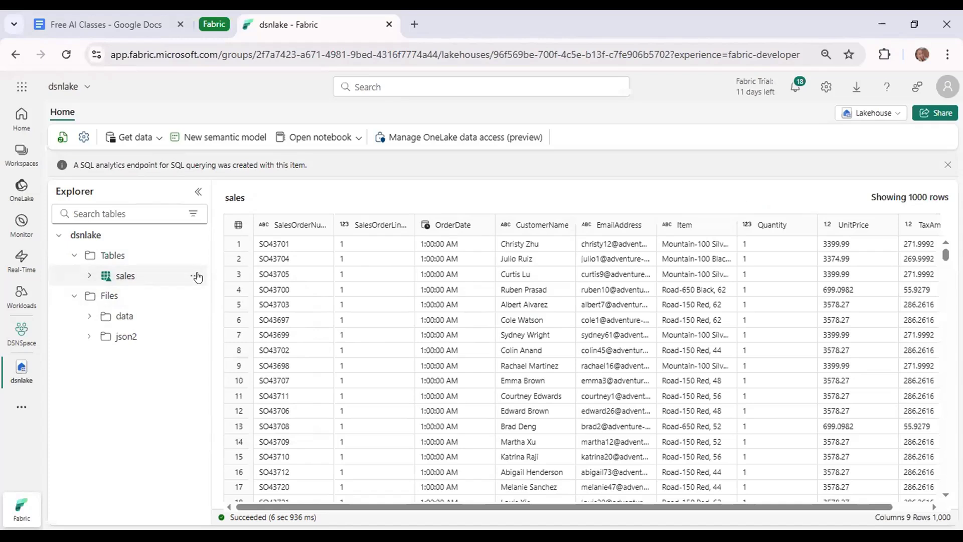
pyautogui.click(196, 275)
pyautogui.click(231, 346)
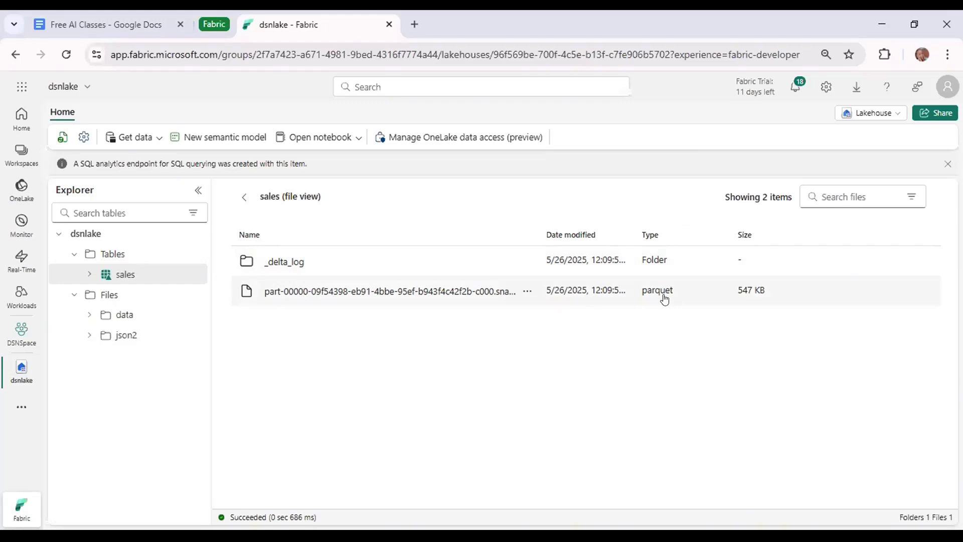
pyautogui.click(132, 275)
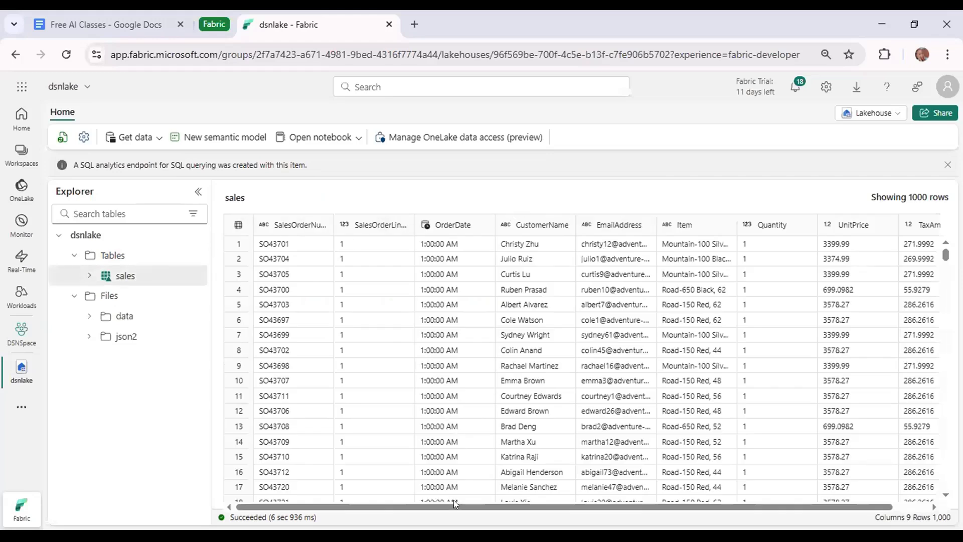
pyautogui.moveTo(455, 506); pyautogui.dragTo(612, 508)
# Switch dsnlake from the Lakehouse view to the SQL analytics endpoint and look over its schemas and queries
pyautogui.click(896, 115)
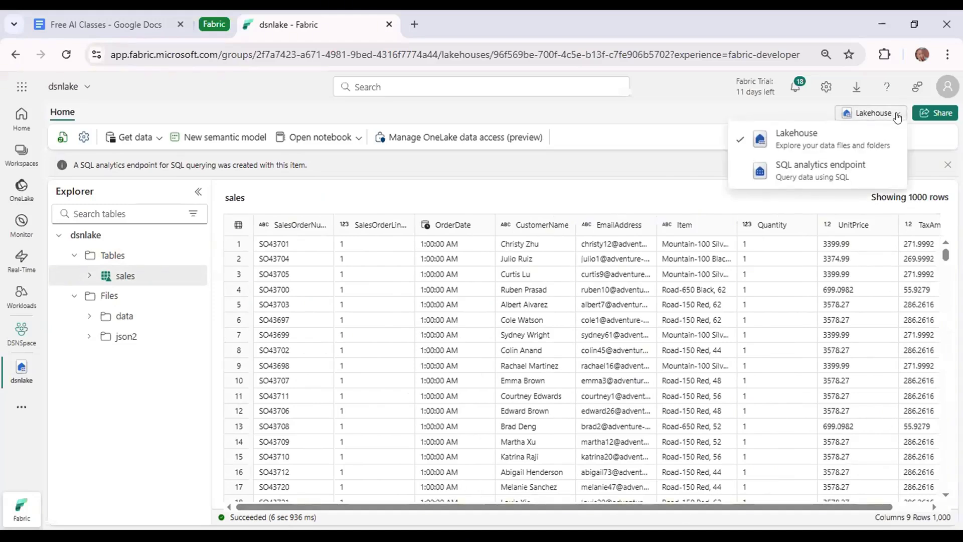
pyautogui.click(636, 164)
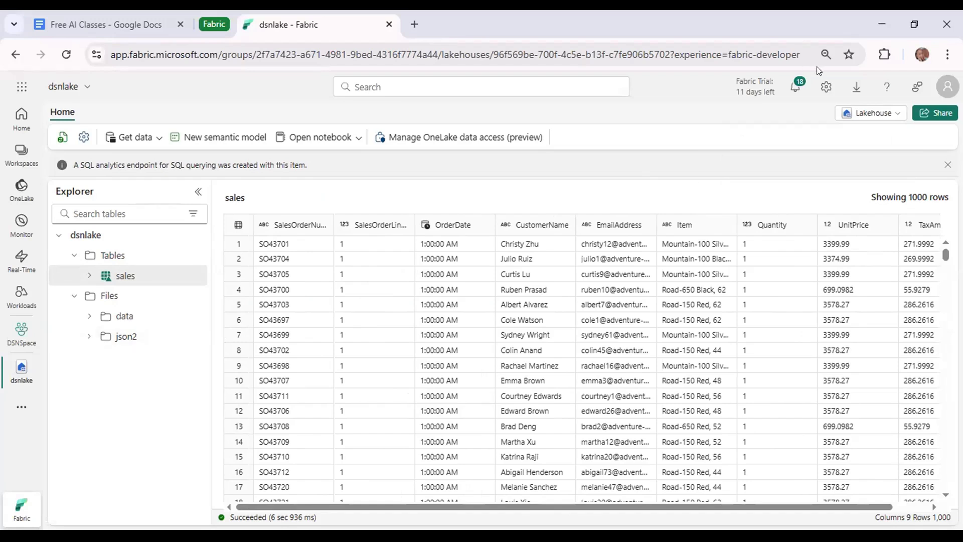
pyautogui.click(889, 112)
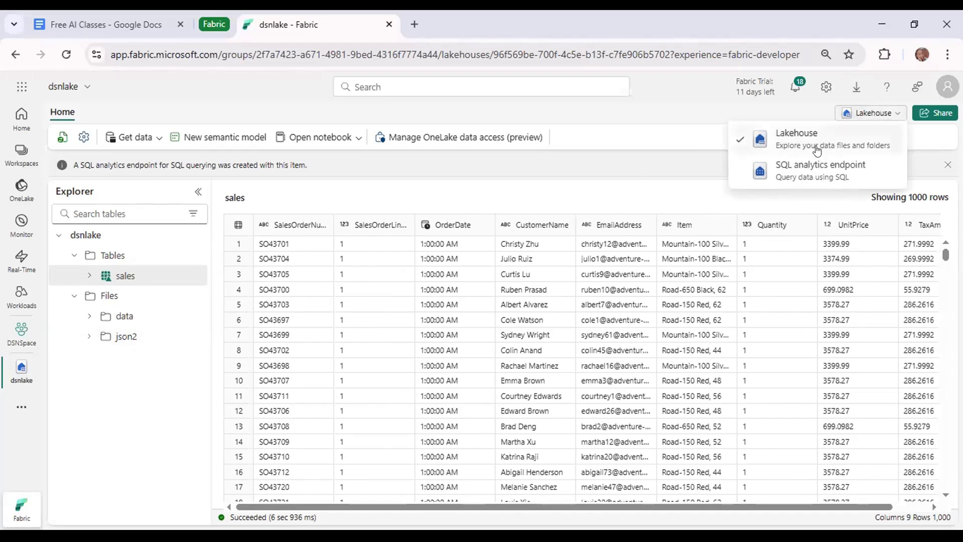
pyautogui.click(812, 173)
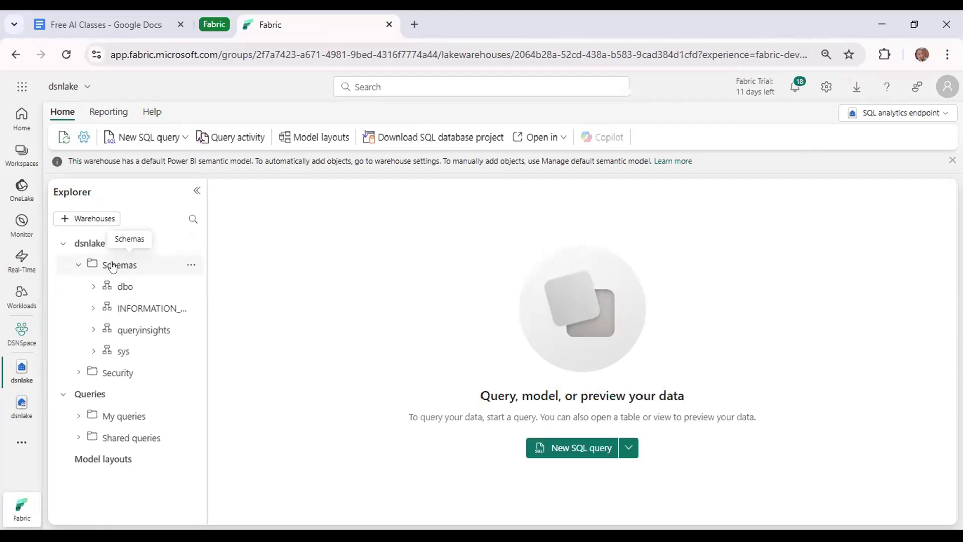
pyautogui.click(77, 417)
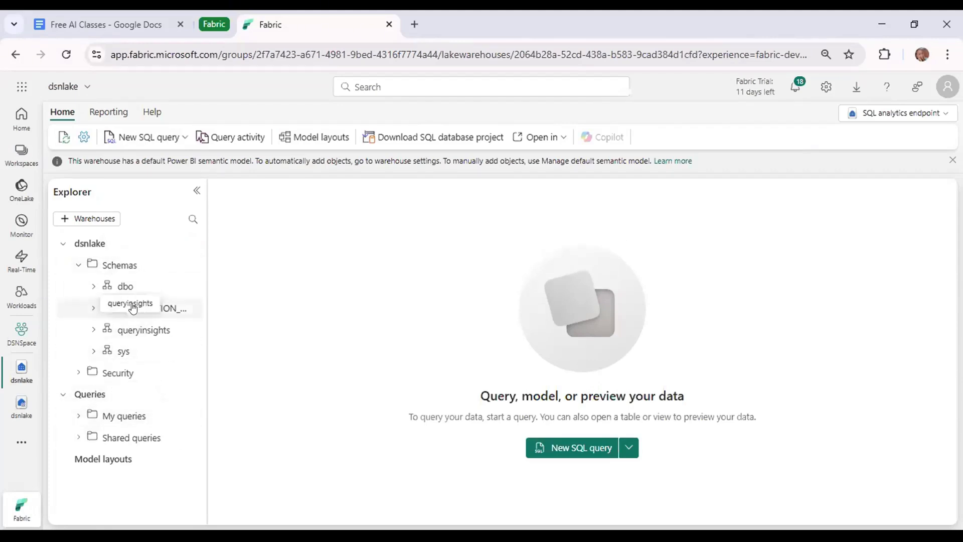
# Look over the tables in the dbo schema and collapse the schema again
pyautogui.click(94, 287)
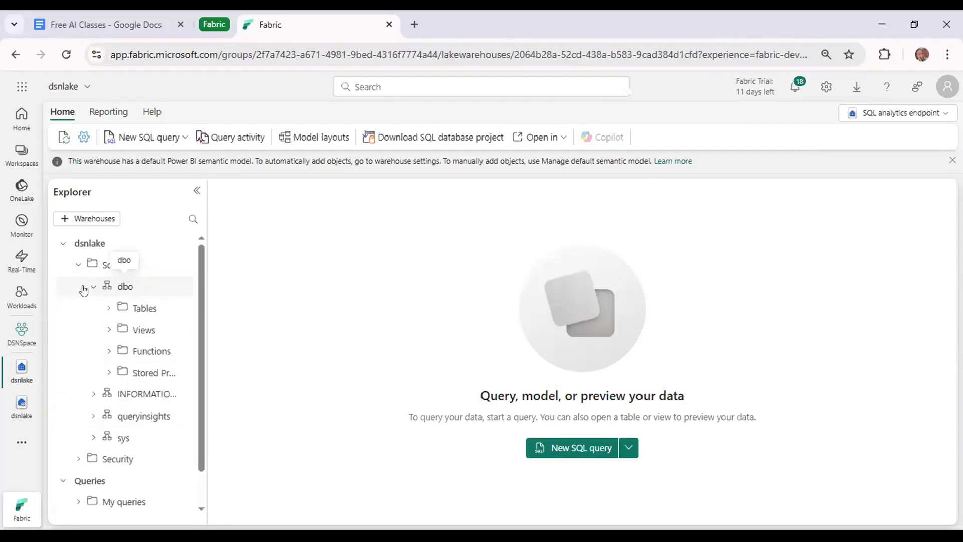
pyautogui.click(109, 308)
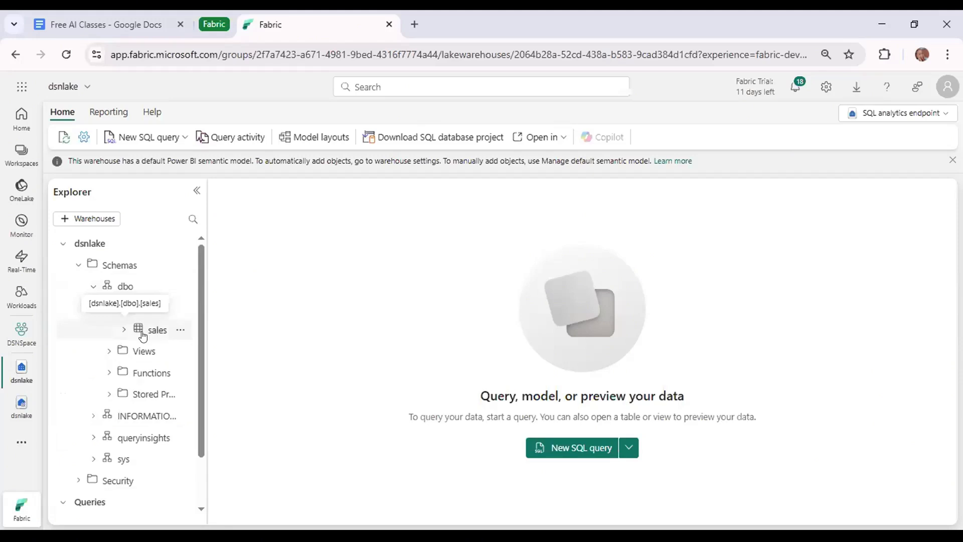
pyautogui.click(95, 284)
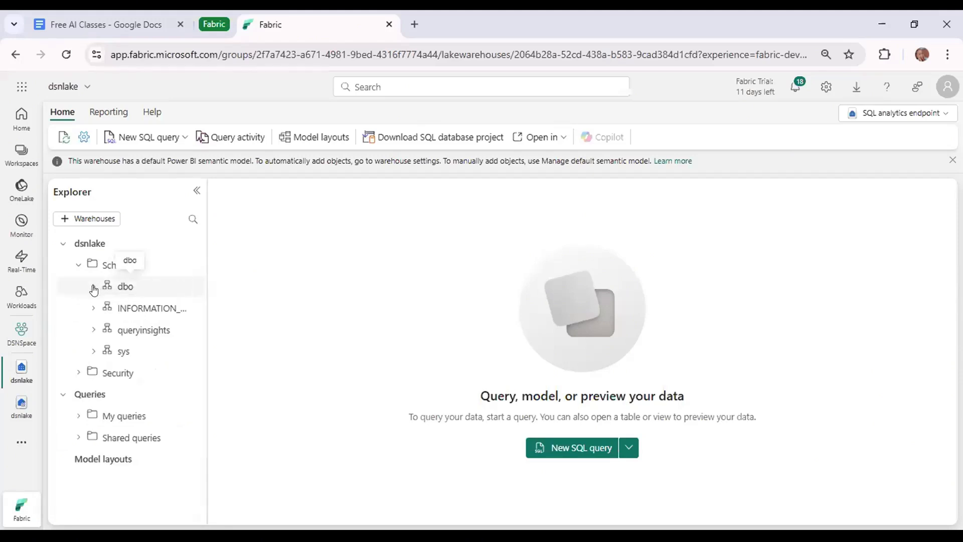
# Create a new SQL query containing SELECT * FROM sales and run it
pyautogui.click(142, 142)
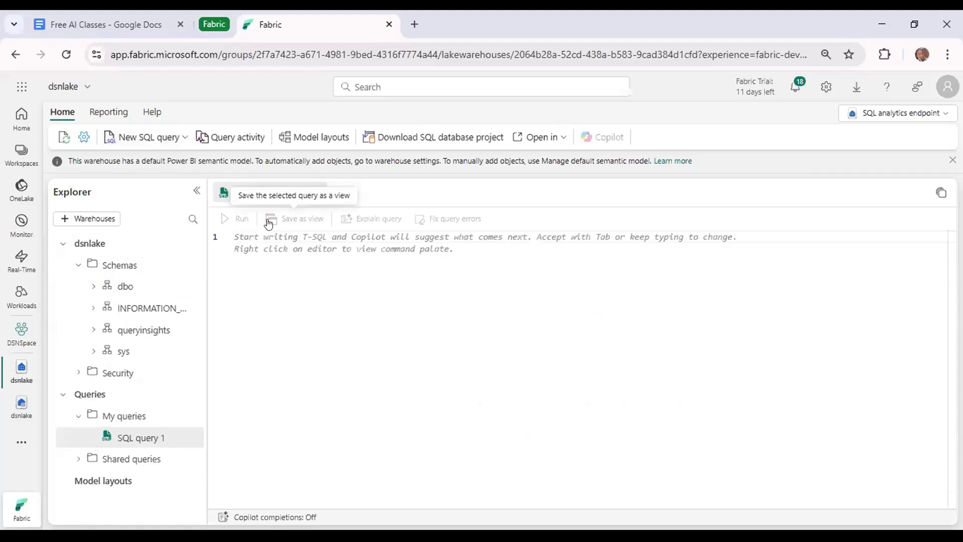
pyautogui.write('SELECT ite')
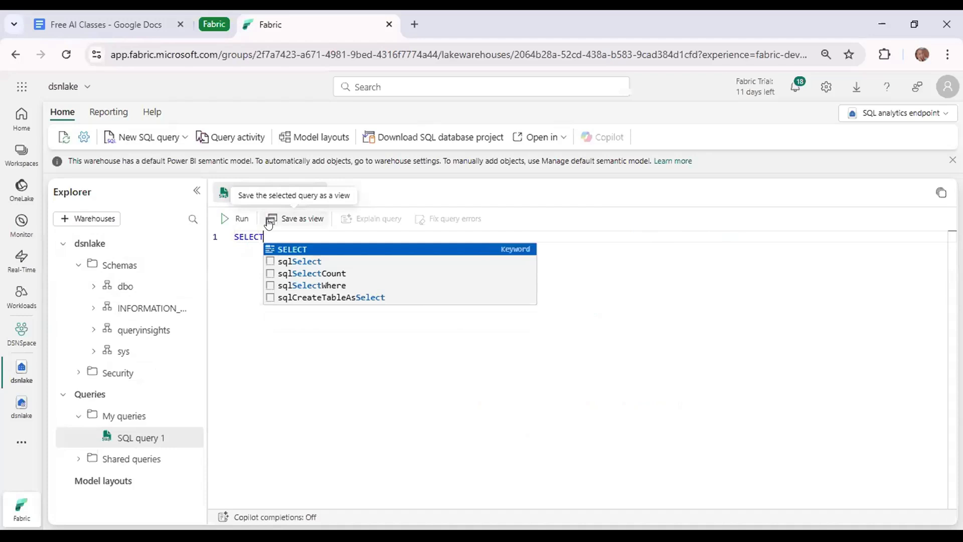
pyautogui.press('BackSpace')
pyautogui.press('BackSpace')
pyautogui.press('BackSpace')
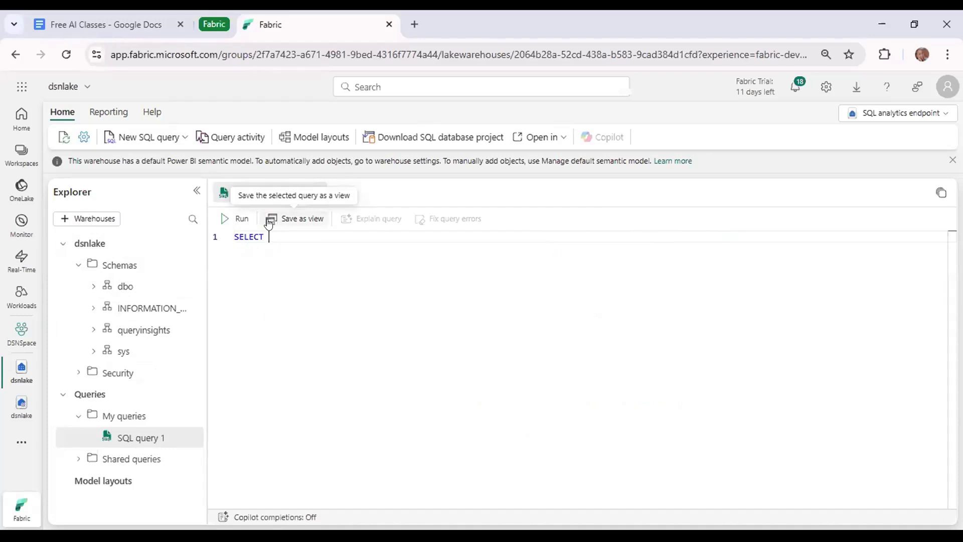
pyautogui.write('i')
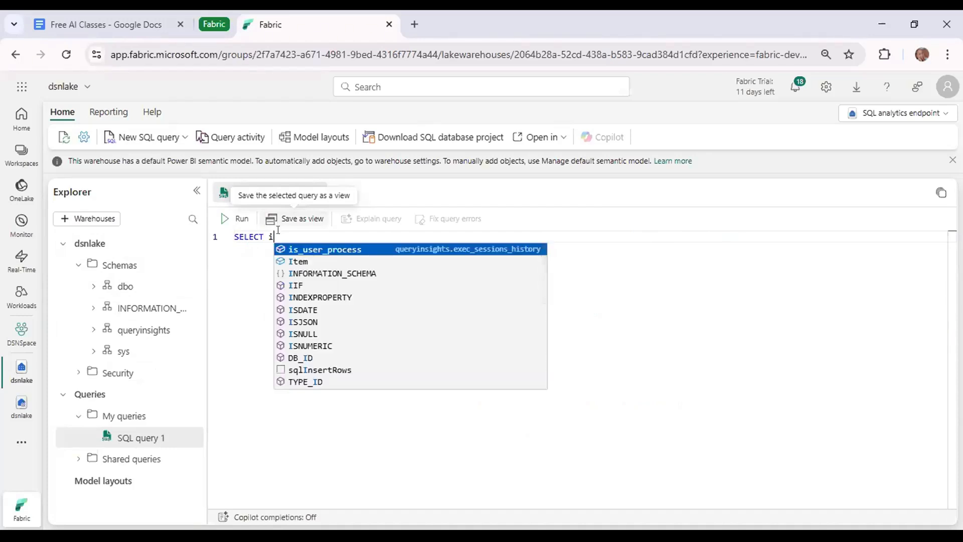
pyautogui.click(281, 233)
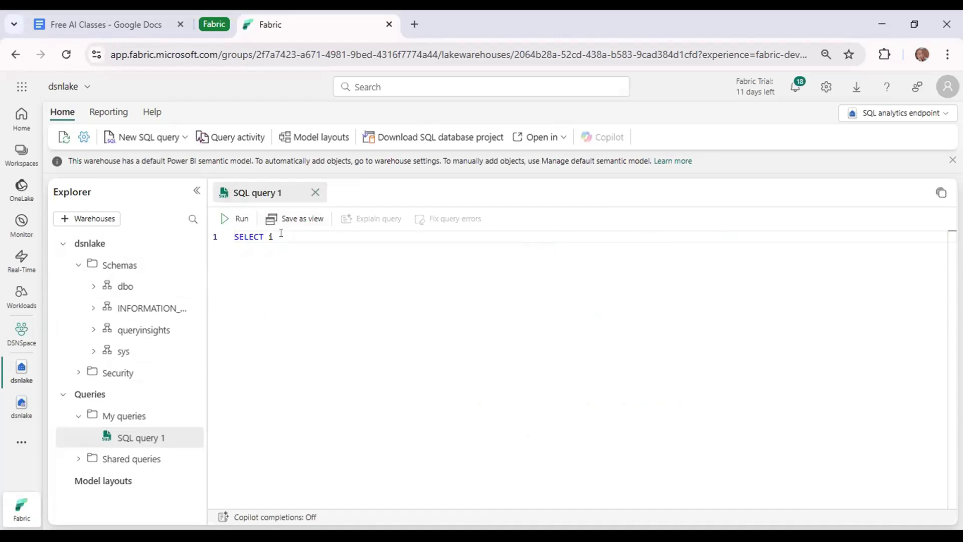
pyautogui.press('BackSpace')
pyautogui.write('* FROM sa')
pyautogui.press('Tab')
pyautogui.moveTo(327, 236); pyautogui.dragTo(222, 224)
pyautogui.click(223, 223)
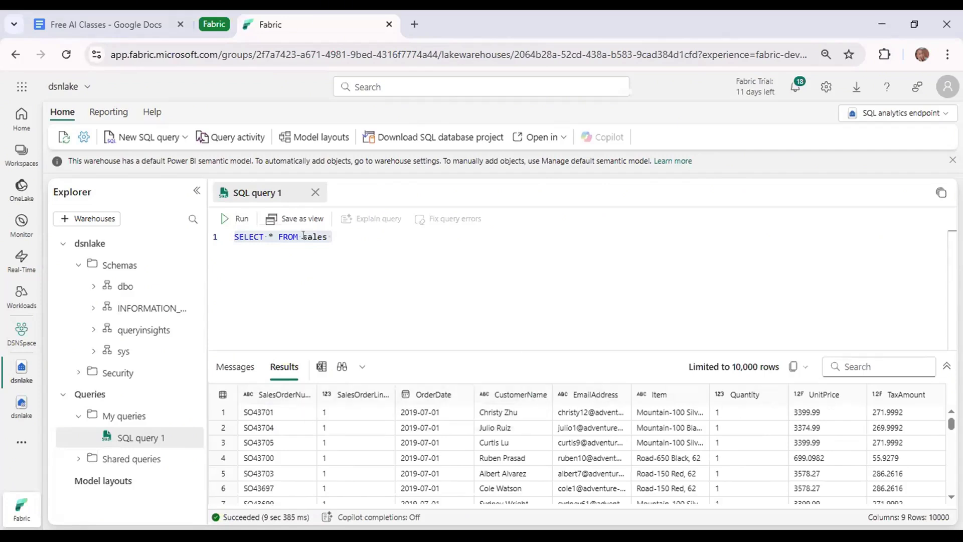
pyautogui.click(265, 252)
pyautogui.press('Return')
pyautogui.press('Return')
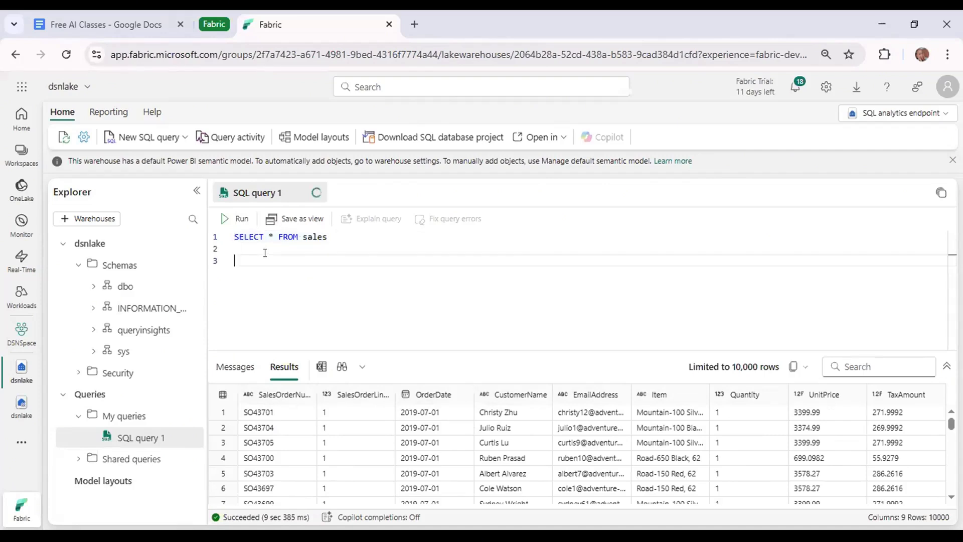
pyautogui.press('BackSpace')
pyautogui.press('BackSpace')
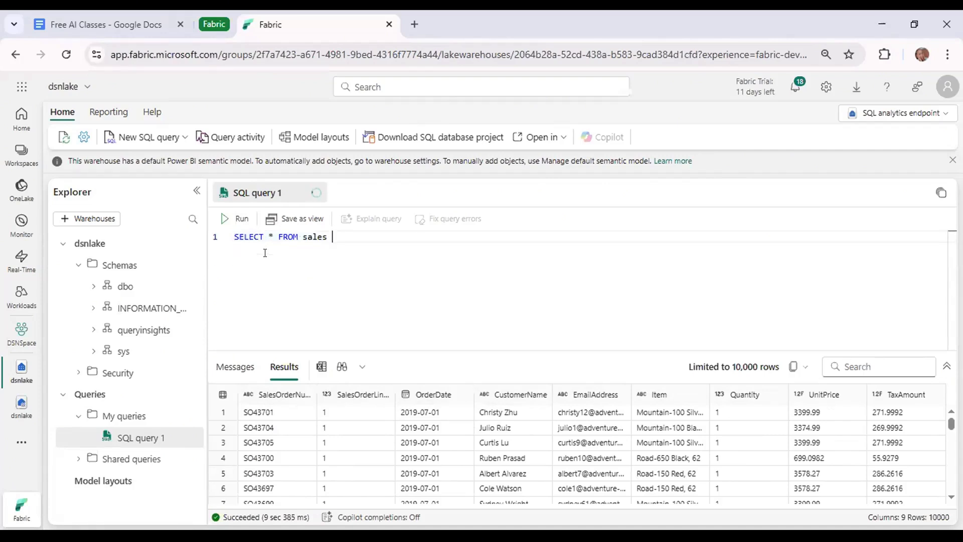
# Create a second SQL query, check the statement in SQL query 1, and return to the empty query
pyautogui.click(145, 137)
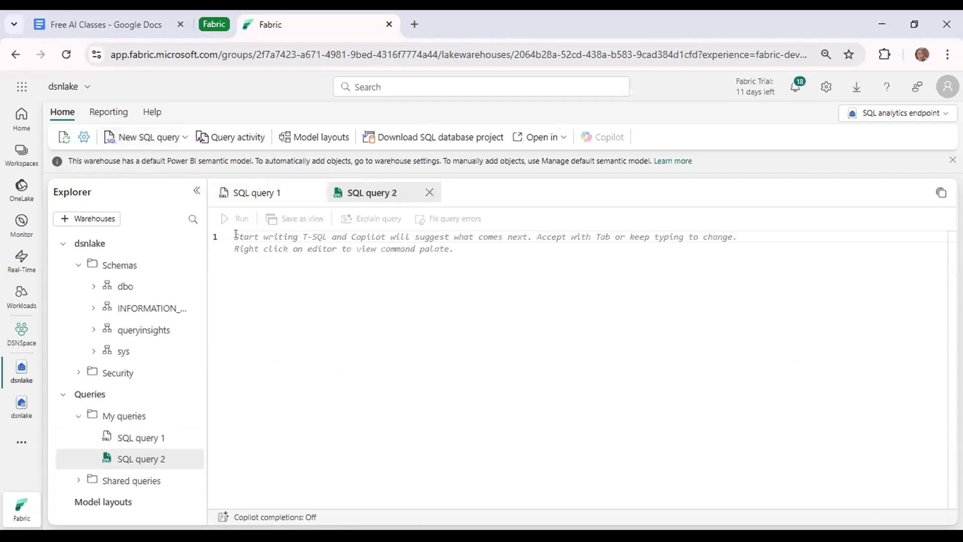
pyautogui.click(267, 193)
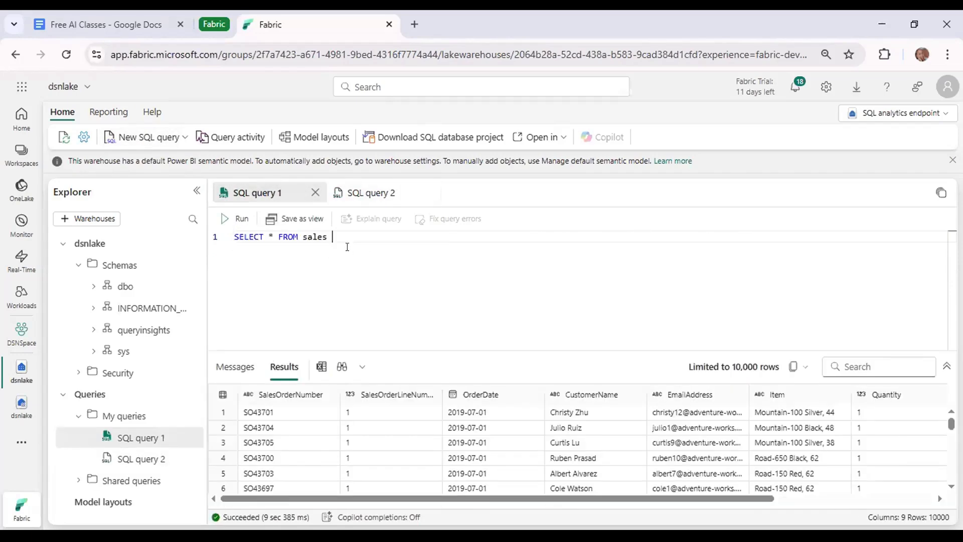
pyautogui.click(219, 235)
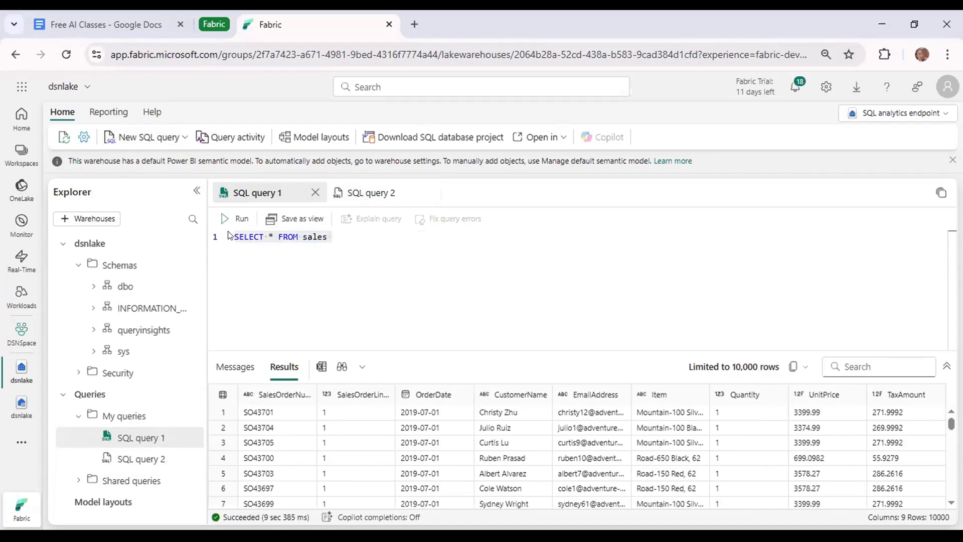
pyautogui.click(357, 190)
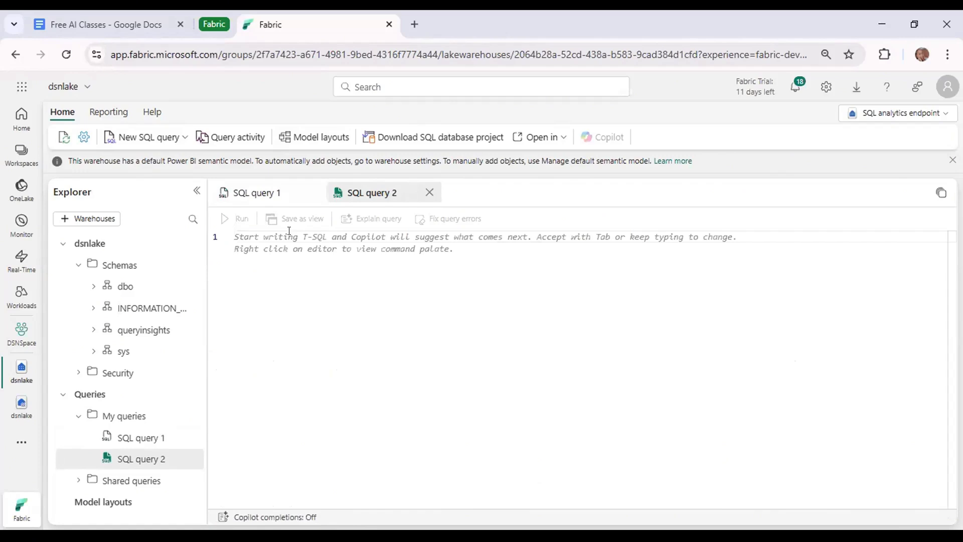
pyautogui.write('Knowledge Box 4.0: https://bit.ly/DSN-Knowledge_Box')
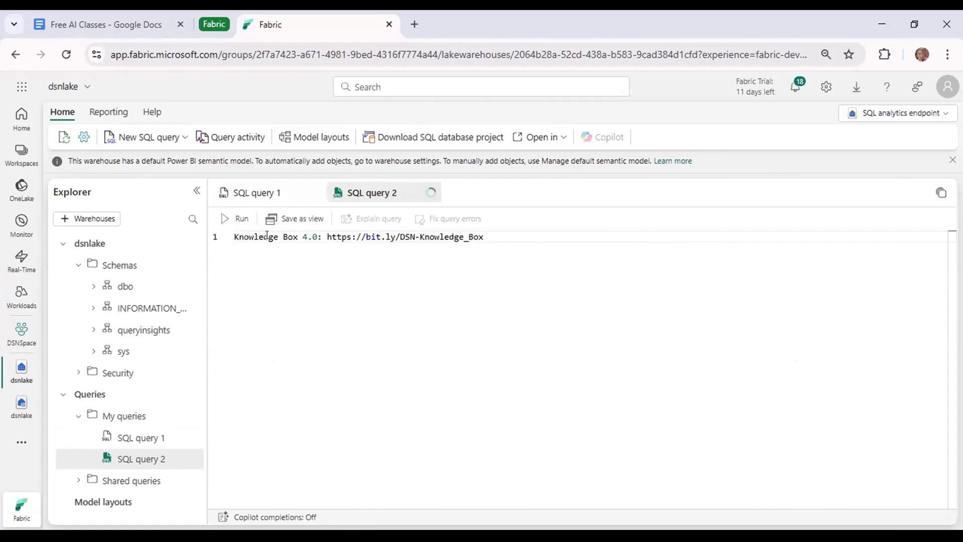
pyautogui.hotkey('ctrl', 'a')
pyautogui.press('BackSpace')
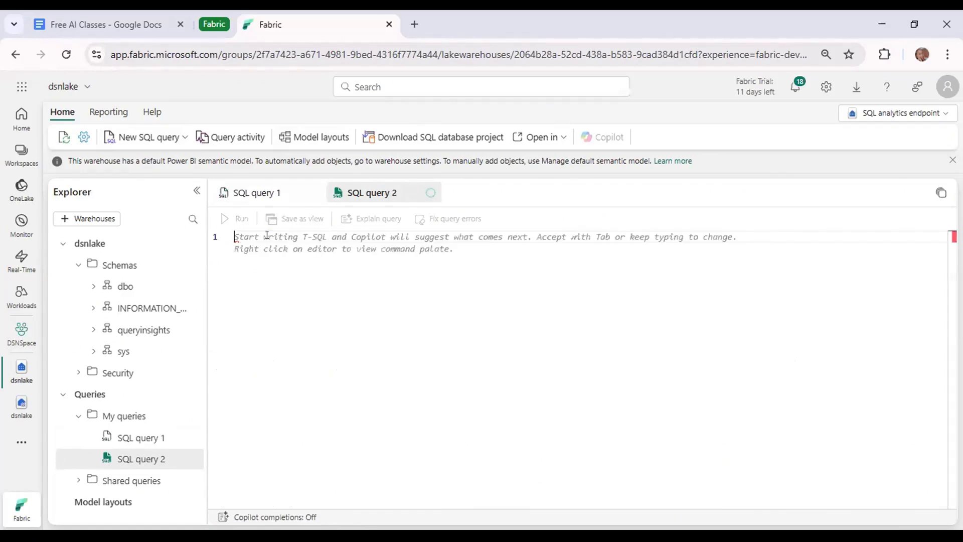
# Begin SQL query 2 with SELECT Item, SUM(Quantity * UnitPrice) AS Revenue
pyautogui.write('SELECT I')
pyautogui.press('BackSpace')
pyautogui.write('Item, ')
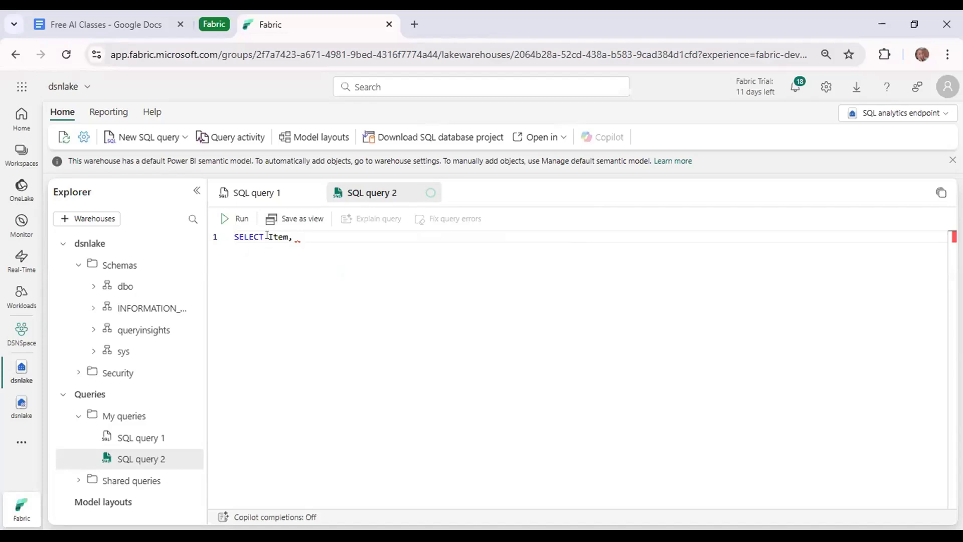
pyautogui.write('SUM(Quantity * Unit')
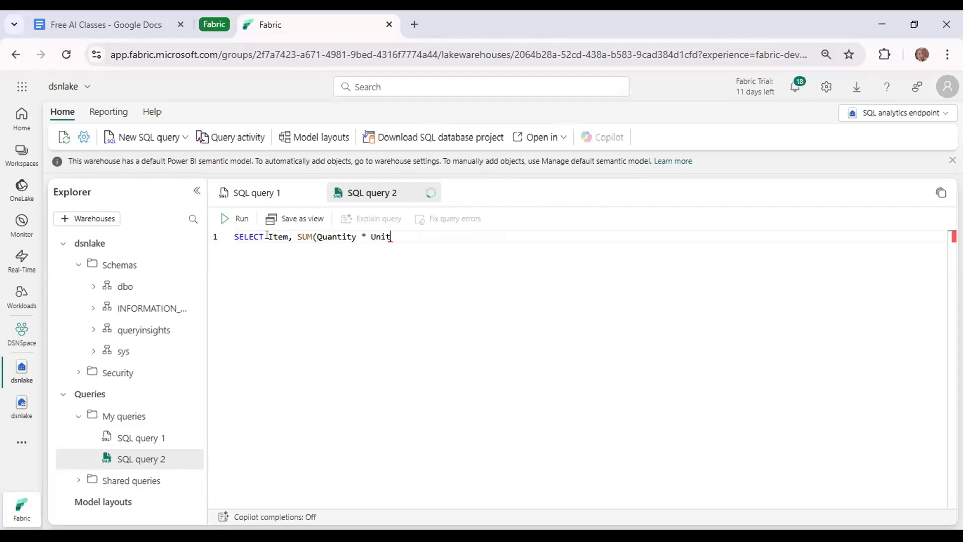
pyautogui.write('Price) AS Revenue')
pyautogui.press('Return')
# Add the clauses FROM sales and GROUP BY Item on separate lines of SQL query 2
pyautogui.write('FROM')
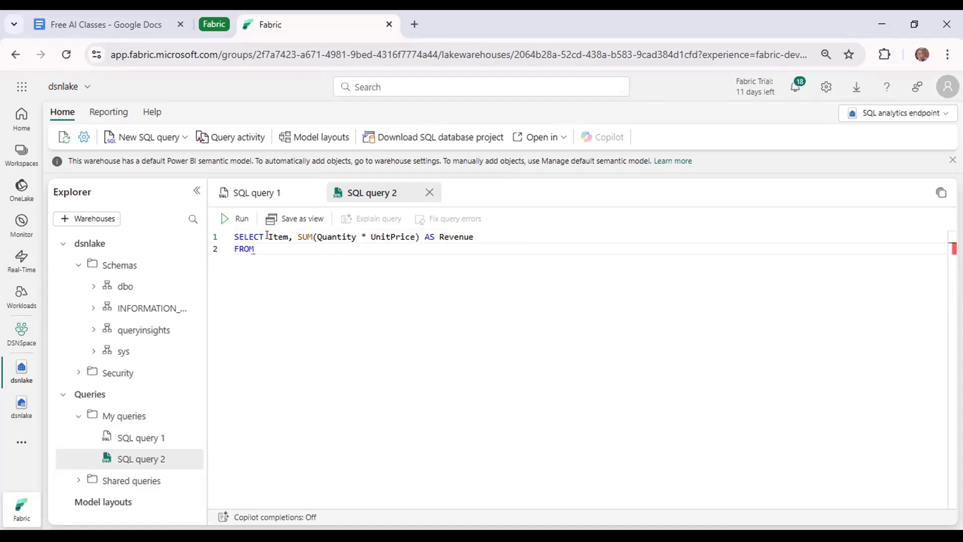
pyautogui.write(' sales')
pyautogui.press('Return')
pyautogui.write('GROUP BY')
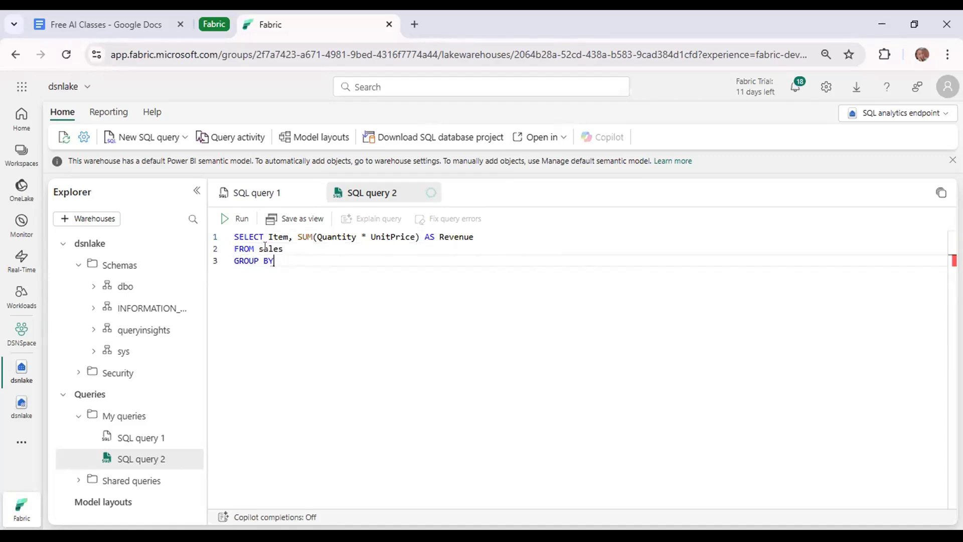
pyautogui.write(' Item')
pyautogui.press('Return')
# Add ORDER BY Revenue DESC as the last line of SQL query 2 and run the whole statement
pyautogui.write('I')
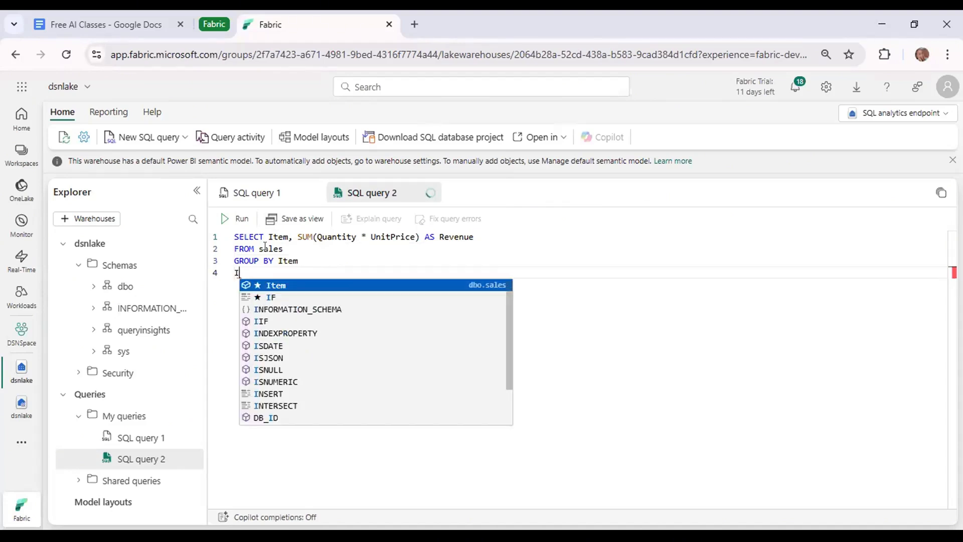
pyautogui.press('BackSpace')
pyautogui.write('ORDER BY')
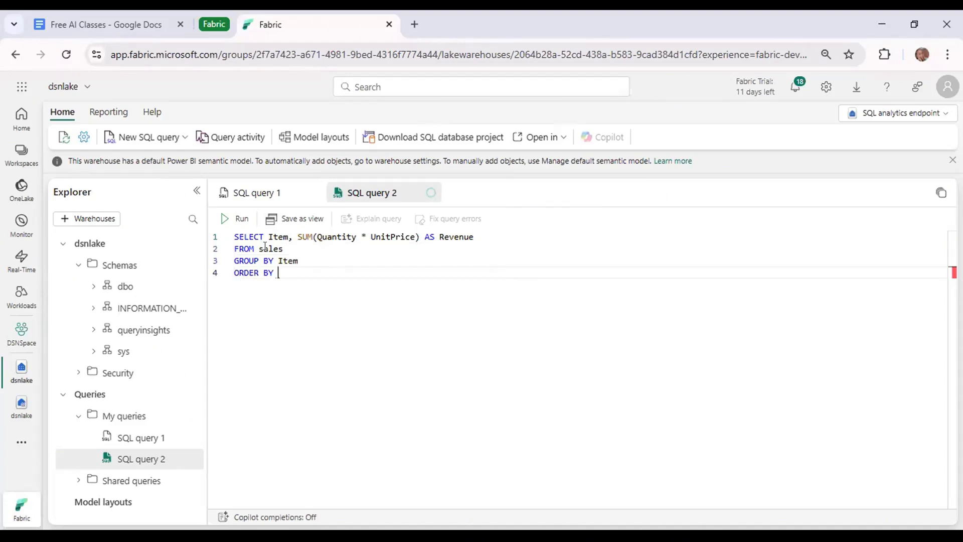
pyautogui.write(' Revenue DESC')
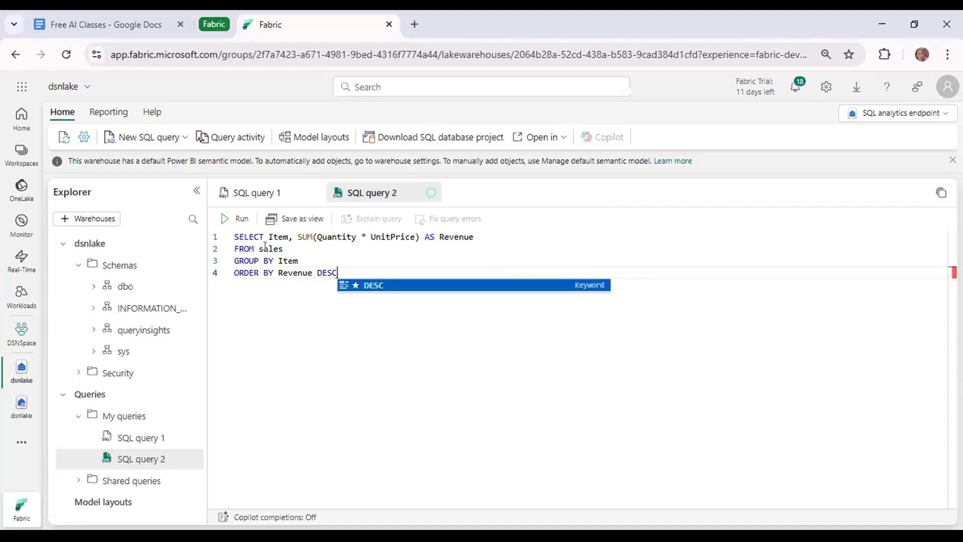
pyautogui.moveTo(343, 270); pyautogui.dragTo(225, 218)
pyautogui.click(225, 218)
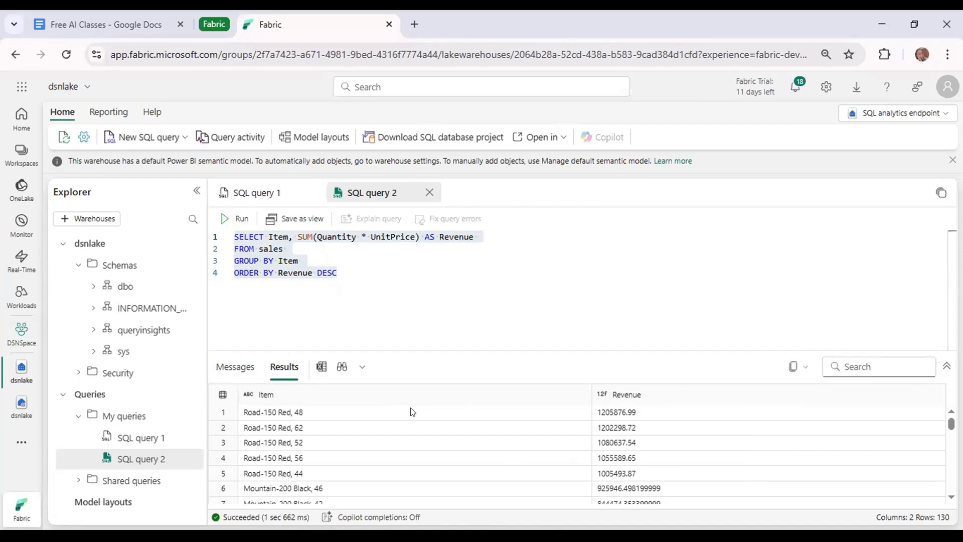
pyautogui.click(339, 270)
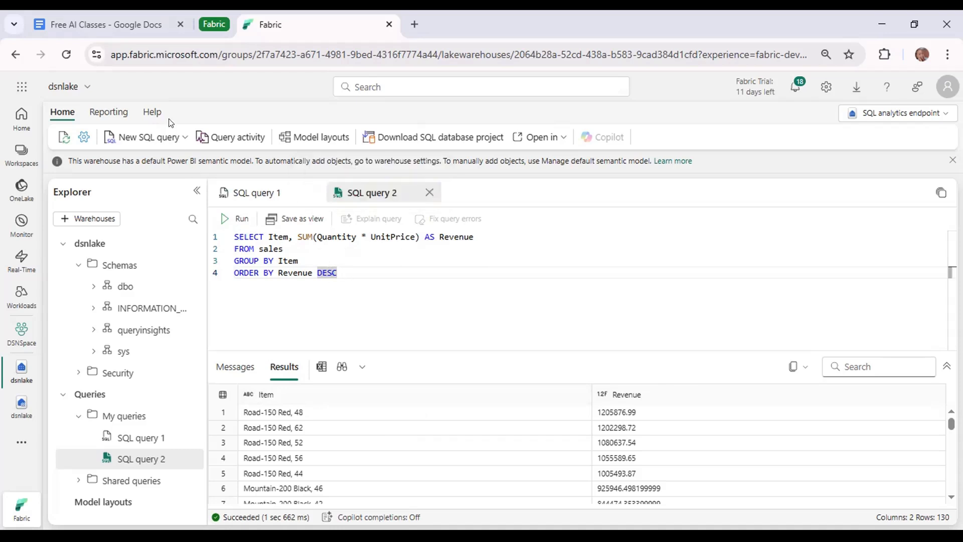
# Create a new visual query and check the available query types again
pyautogui.click(182, 145)
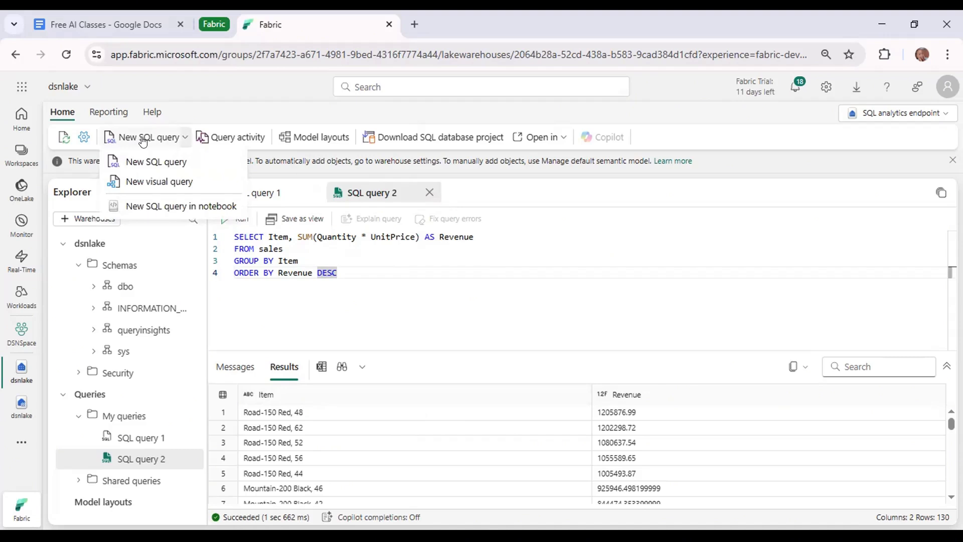
pyautogui.click(150, 181)
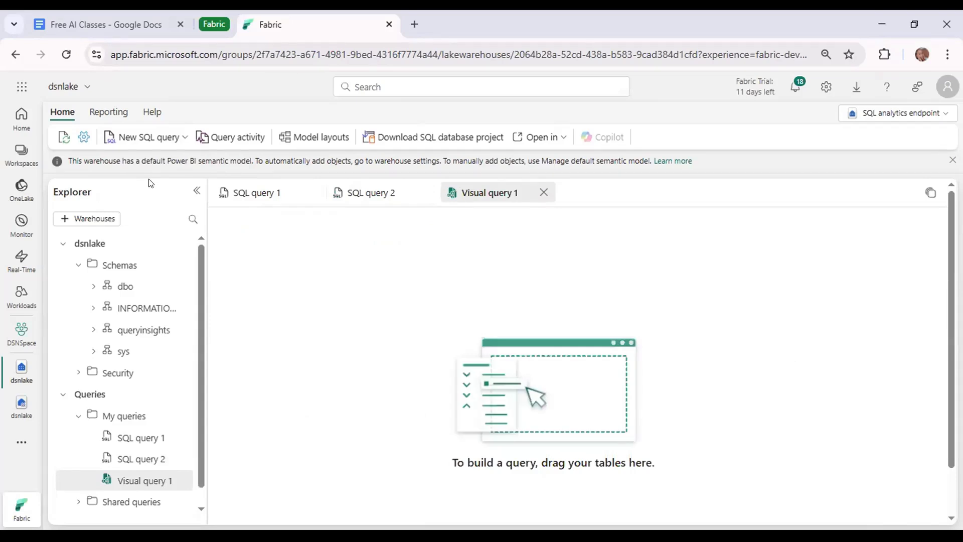
pyautogui.click(179, 141)
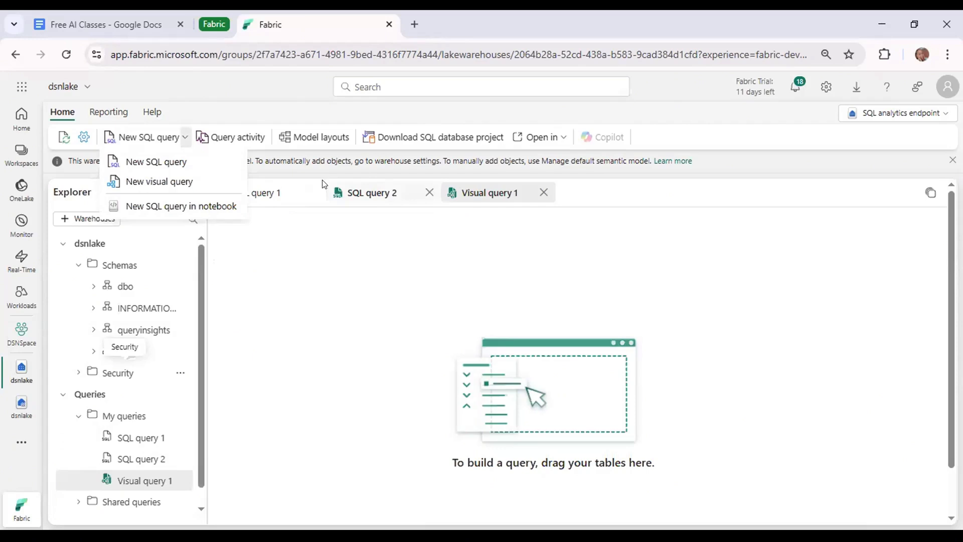
# Close SQL query 2 and reopen it from My queries twice, and return to Visual query 1
pyautogui.click(274, 198)
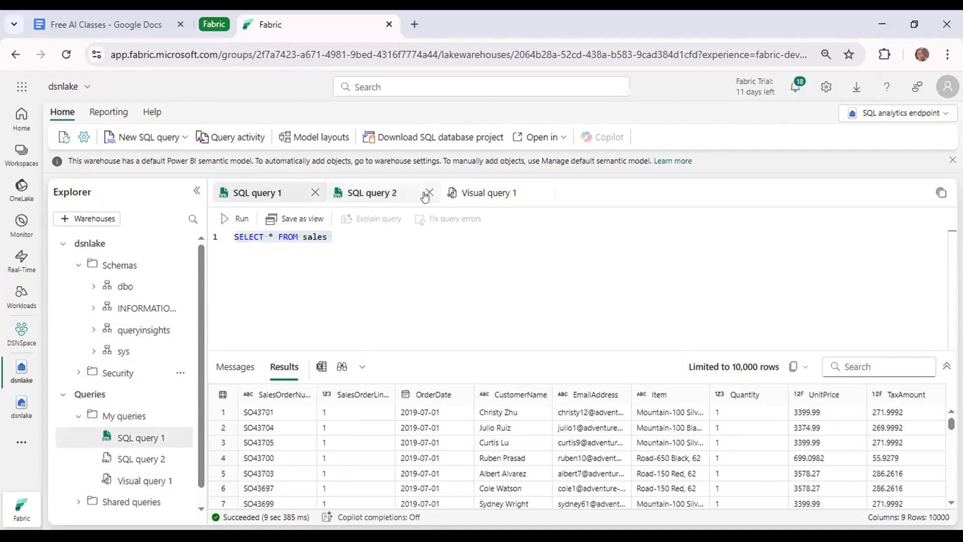
pyautogui.click(429, 193)
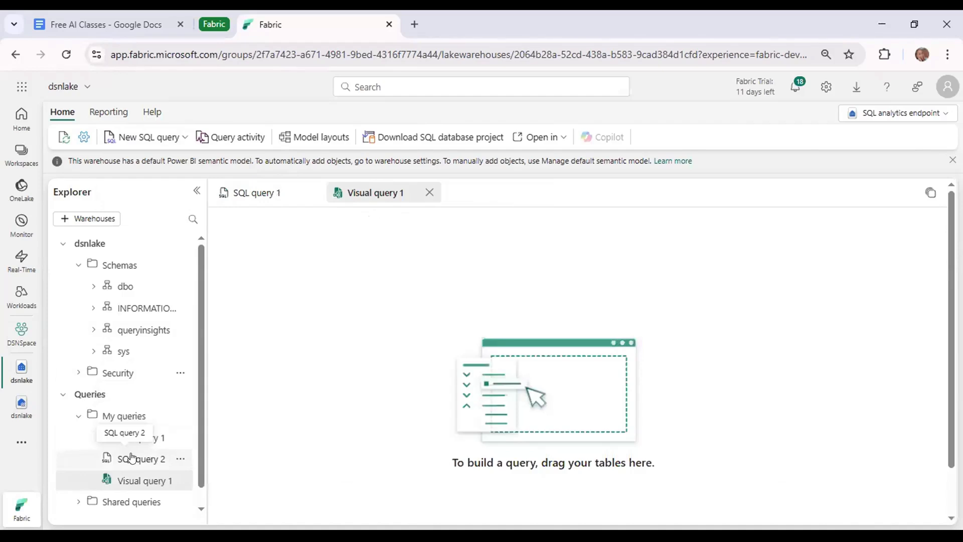
pyautogui.click(132, 458)
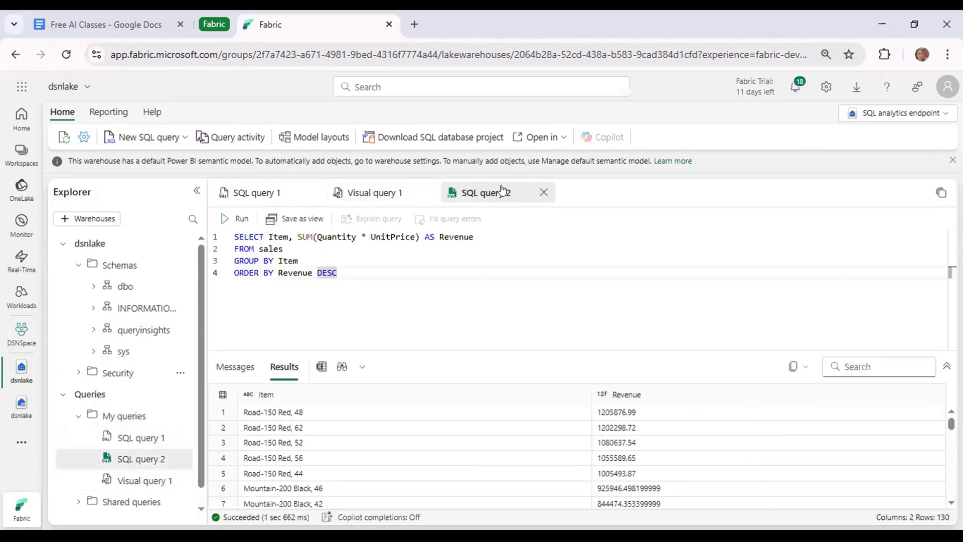
pyautogui.click(545, 188)
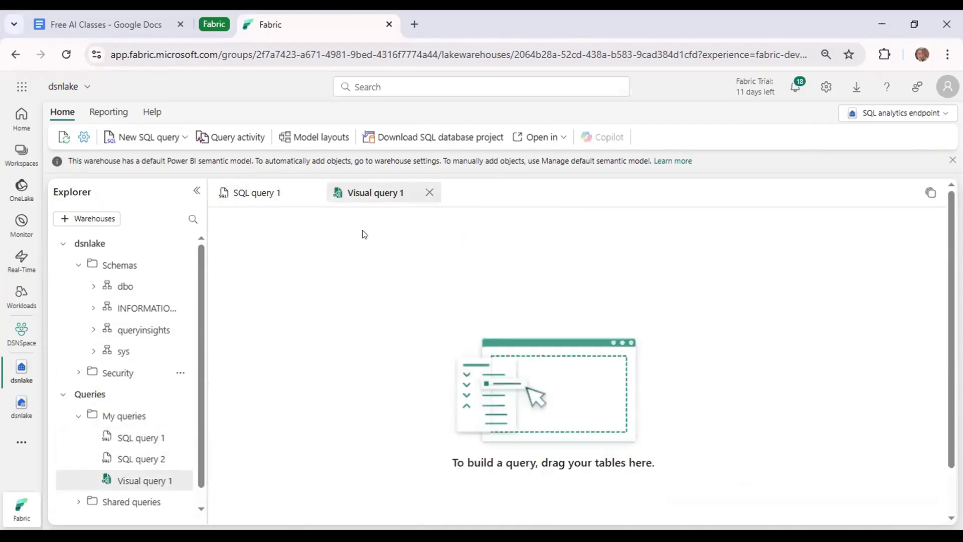
pyautogui.click(140, 458)
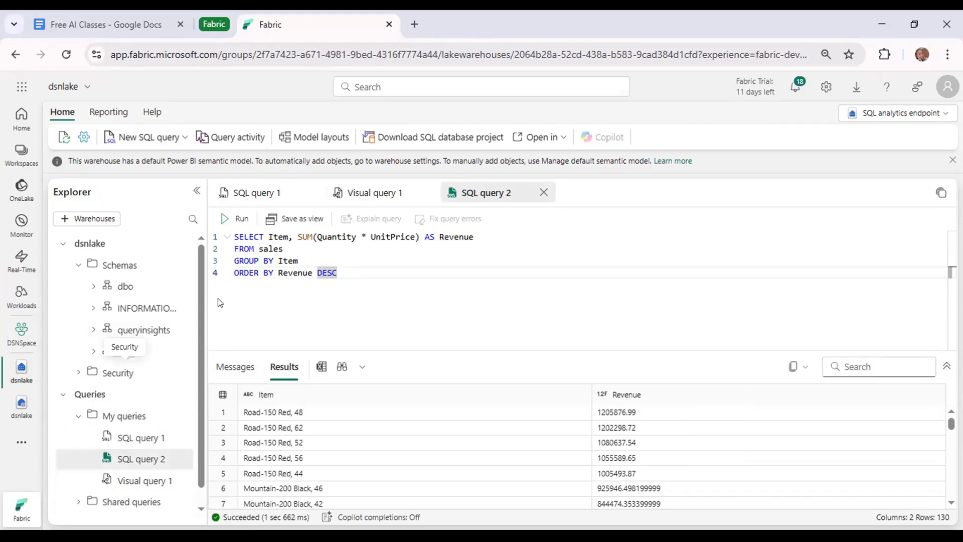
pyautogui.click(370, 194)
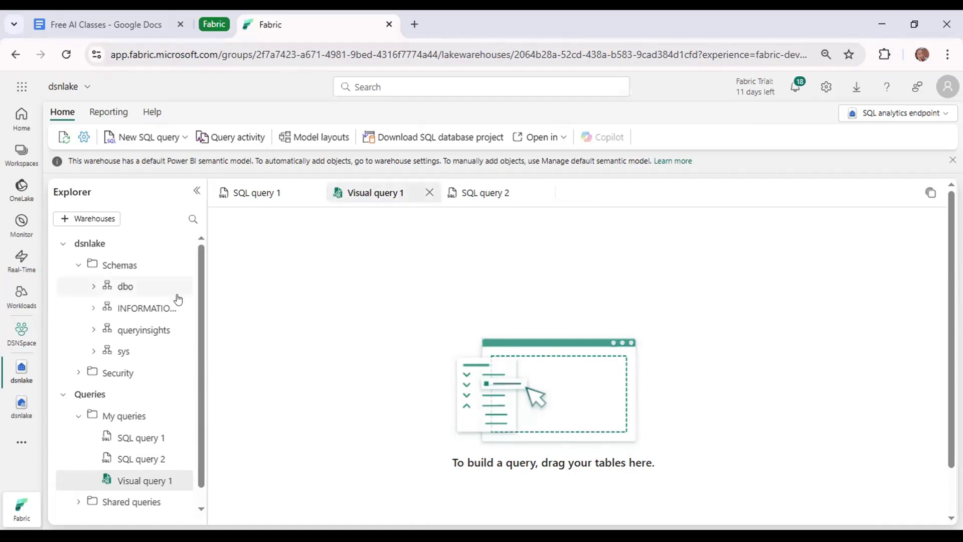
# Expand the dbo schema's tables and the sales table's columns in the Explorer, and place the sales table on the Visual query 1 canvas
pyautogui.scroll(-1, 135, 379)
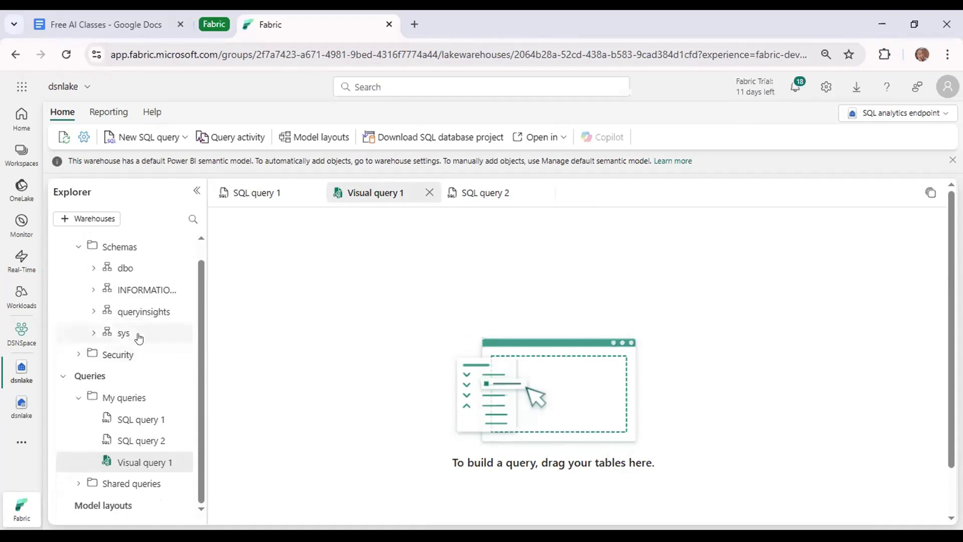
pyautogui.scroll(1, 133, 336)
pyautogui.click(90, 289)
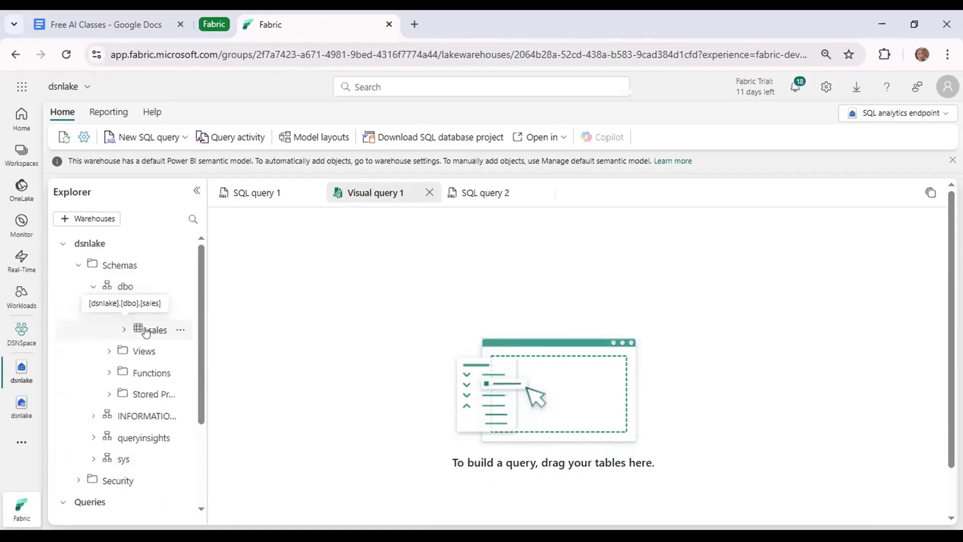
pyautogui.moveTo(145, 332); pyautogui.dragTo(175, 278)
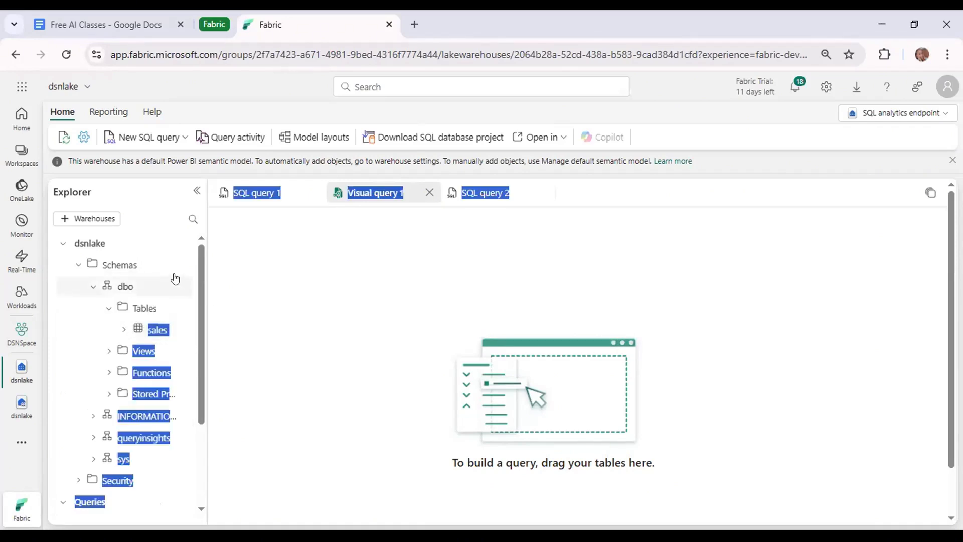
pyautogui.click(175, 279)
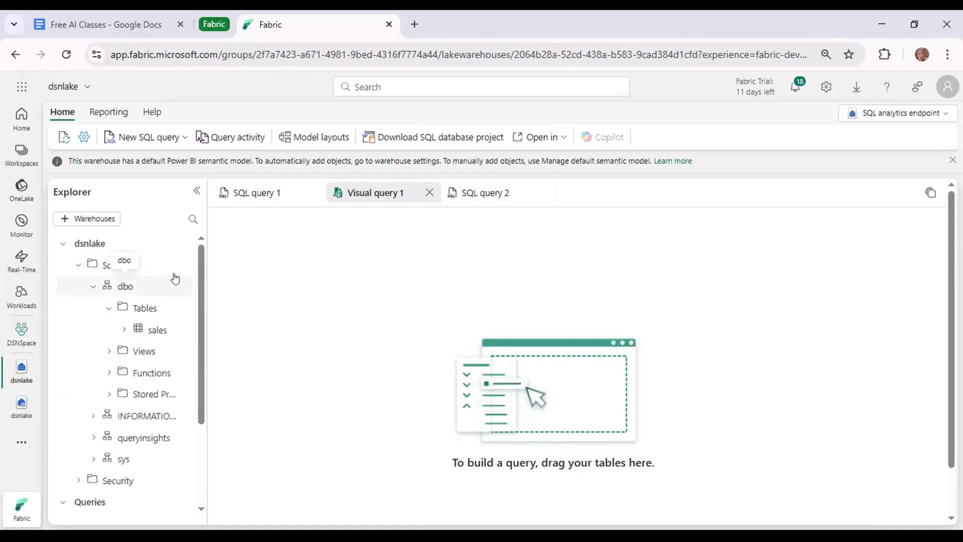
pyautogui.click(122, 331)
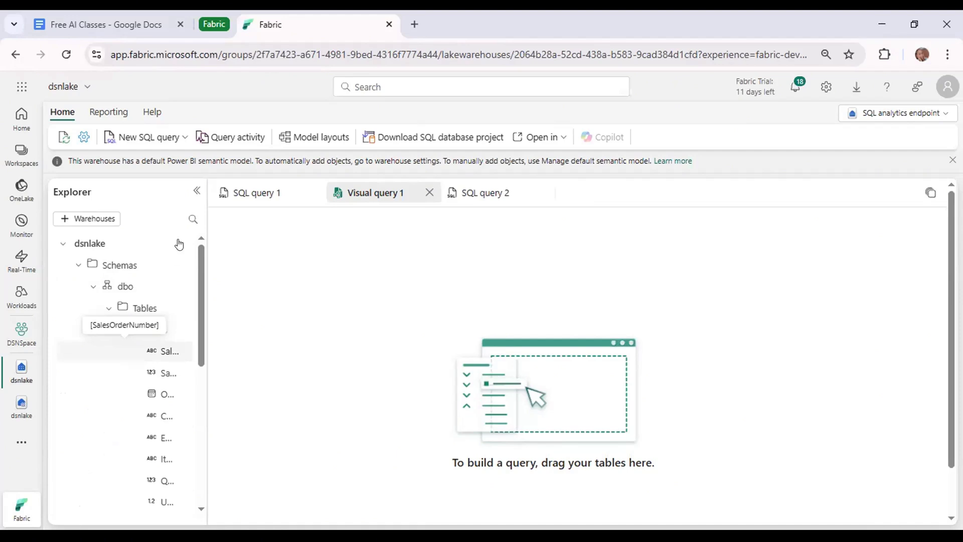
pyautogui.moveTo(151, 332); pyautogui.dragTo(378, 258)
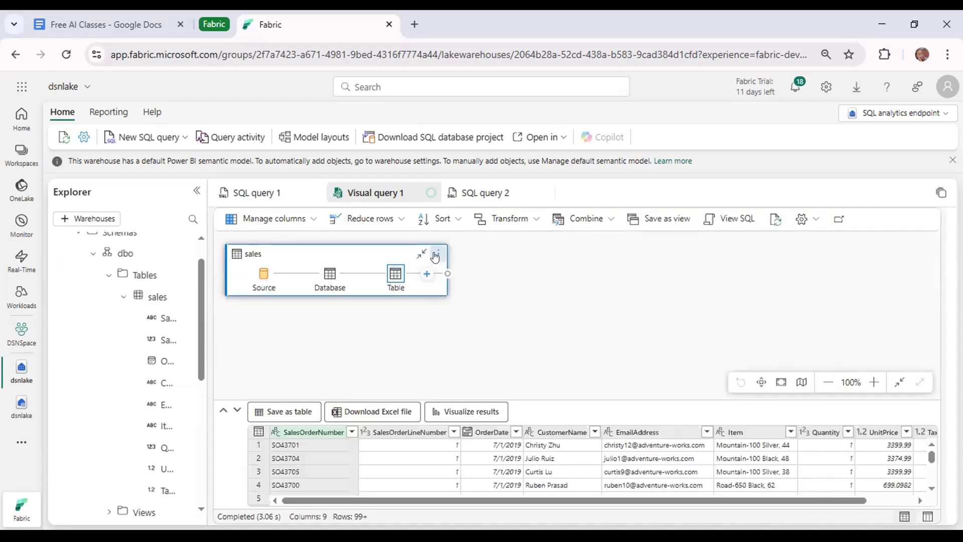
# Try to add the sales table to the canvas again, then close its data preview and return to Visual query 1
pyautogui.click(436, 254)
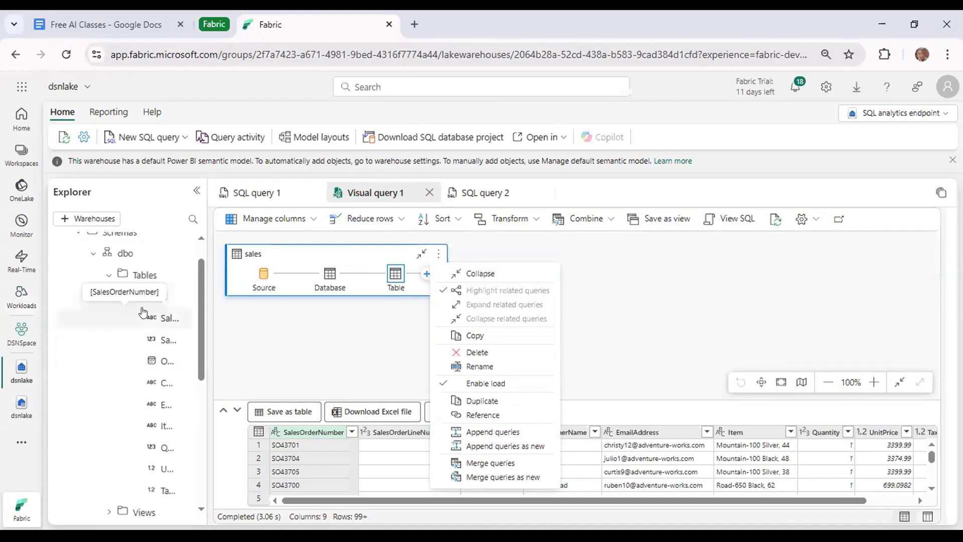
pyautogui.moveTo(177, 298); pyautogui.dragTo(249, 292)
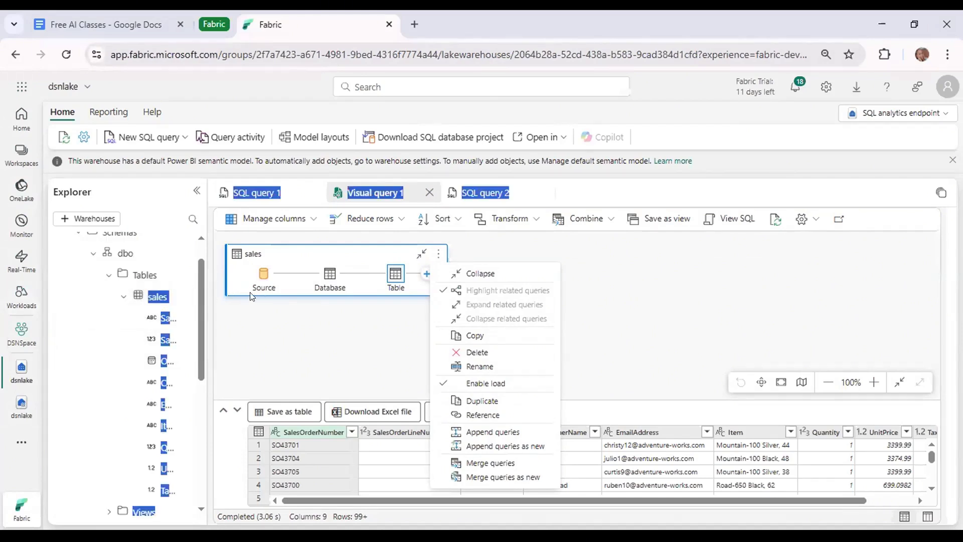
pyautogui.moveTo(271, 326); pyautogui.dragTo(211, 332)
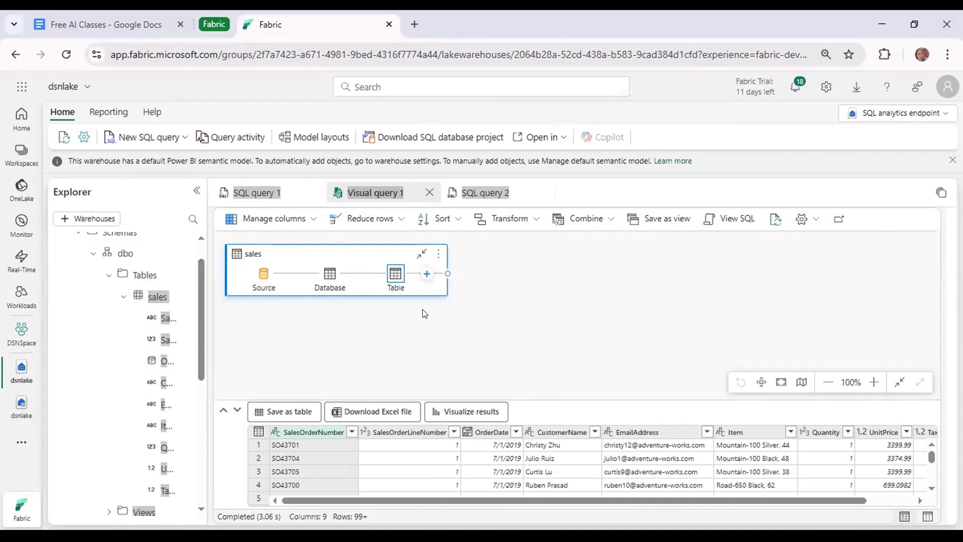
pyautogui.click(78, 313)
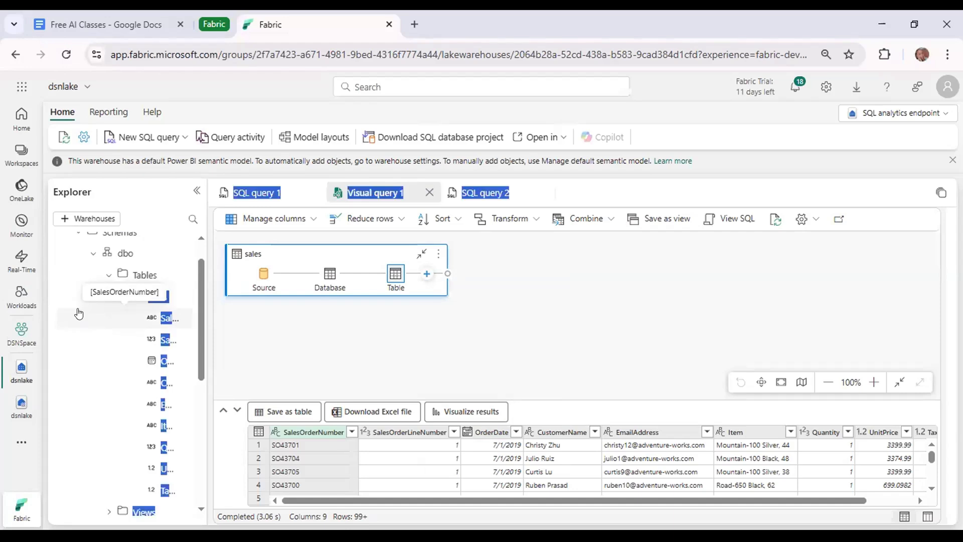
pyautogui.moveTo(157, 295); pyautogui.dragTo(176, 304)
pyautogui.doubleClick(158, 297)
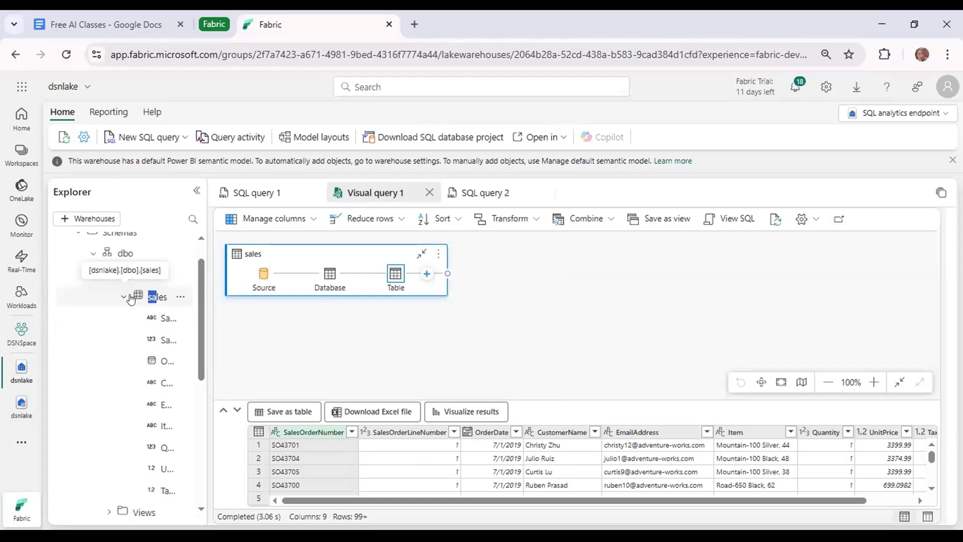
pyautogui.moveTo(128, 292); pyautogui.dragTo(163, 322)
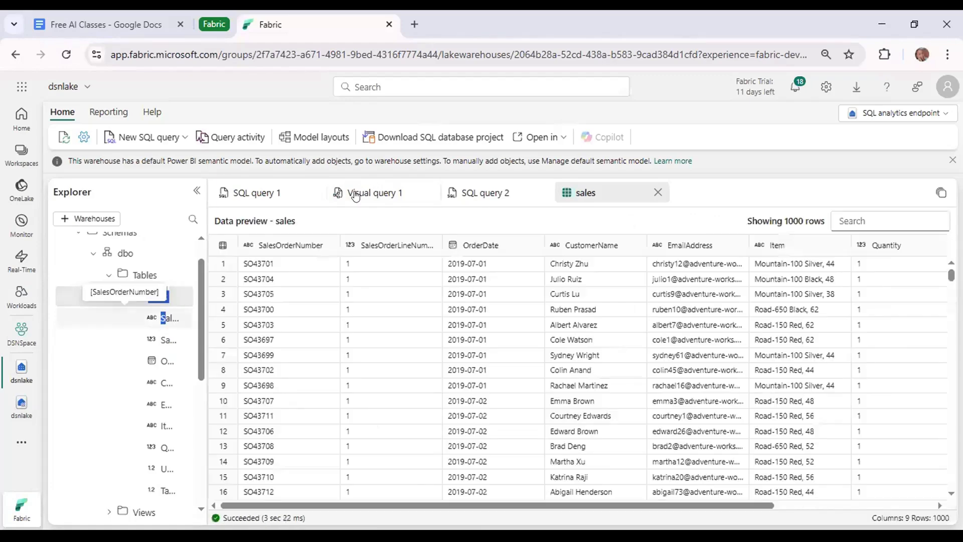
pyautogui.click(653, 192)
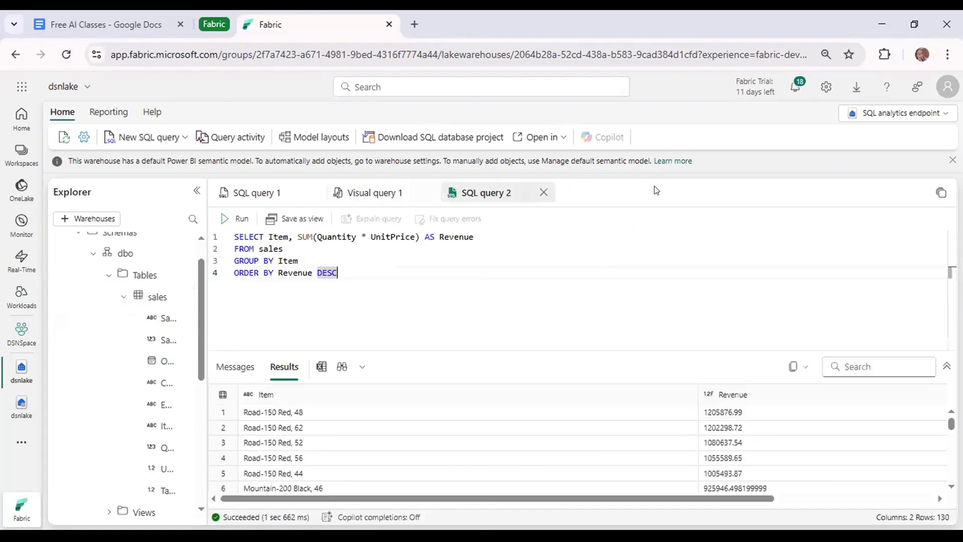
pyautogui.click(362, 193)
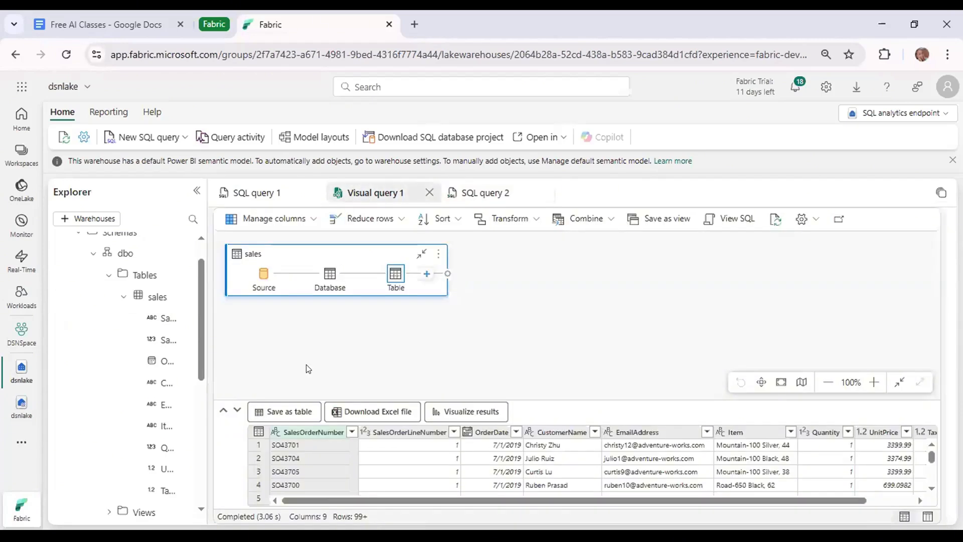
# Retry placing a second copy of the sales table from the Explorer on the visual query canvas
pyautogui.moveTo(147, 297); pyautogui.dragTo(176, 299)
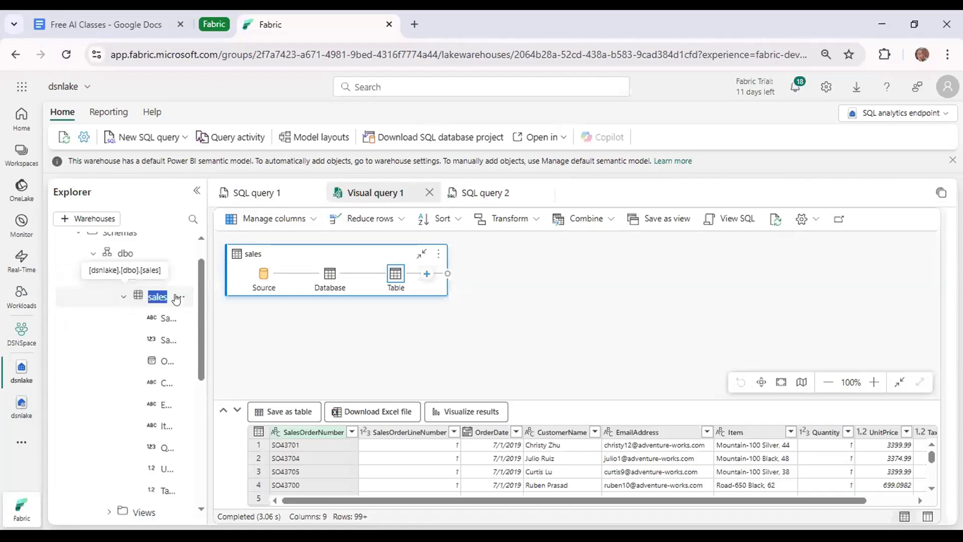
pyautogui.click(140, 298)
pyautogui.doubleClick(140, 297)
pyautogui.click(129, 293)
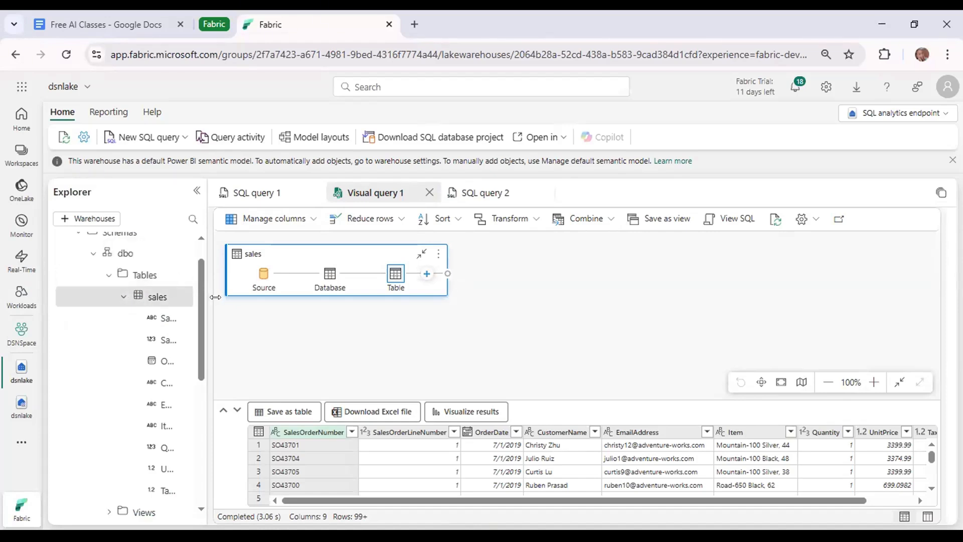
pyautogui.moveTo(142, 300); pyautogui.dragTo(229, 321)
pyautogui.moveTo(141, 300); pyautogui.dragTo(162, 301)
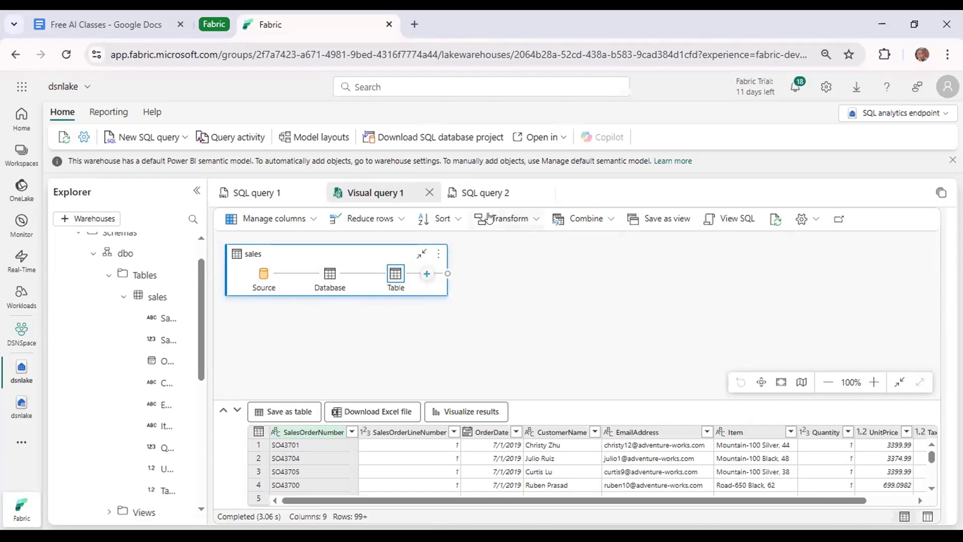
pyautogui.click(529, 221)
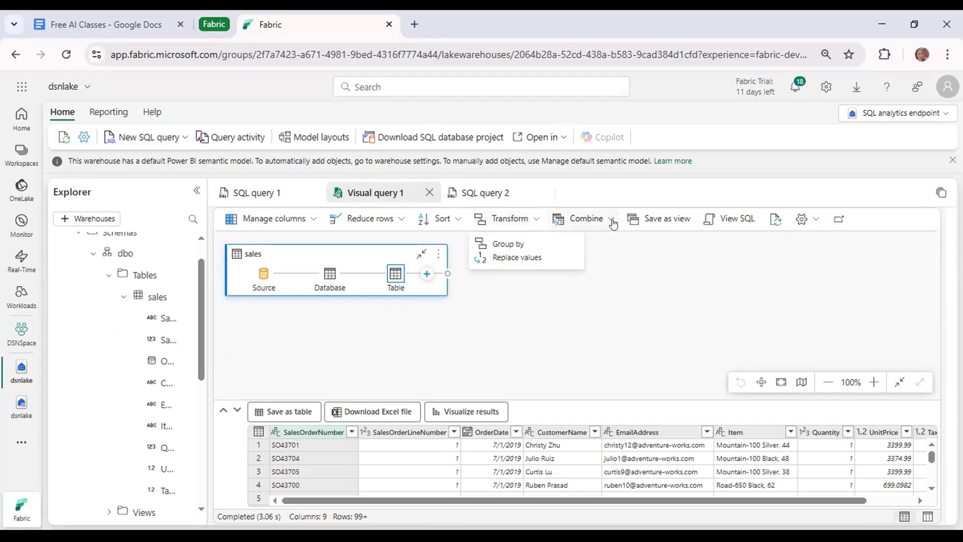
pyautogui.click(612, 222)
pyautogui.click(535, 221)
pyautogui.click(303, 221)
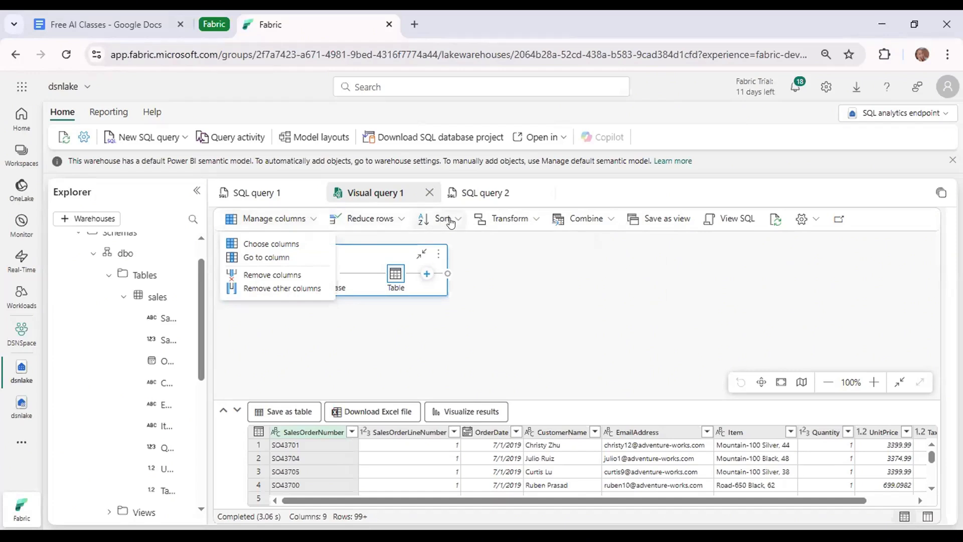
pyautogui.click(446, 220)
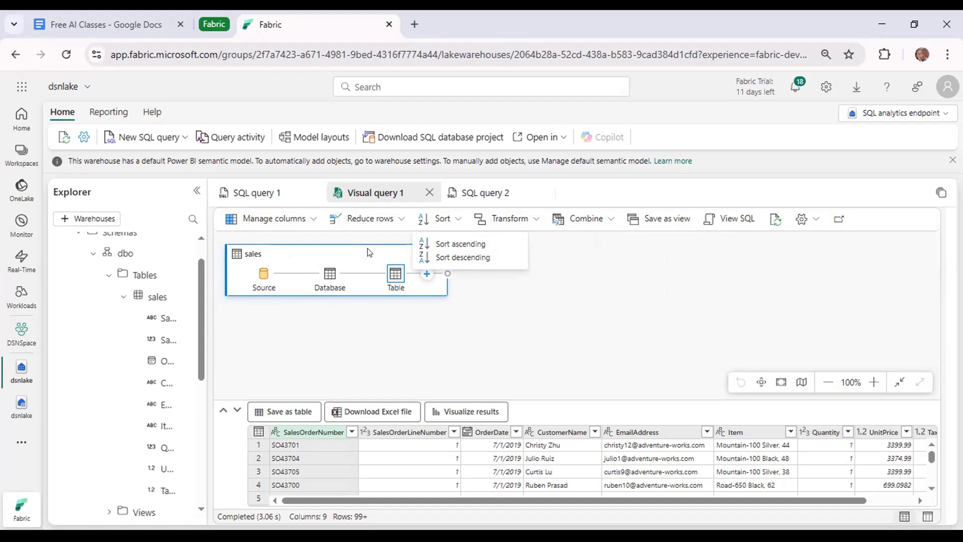
# Choose only the SalesOrderNumber and SalesOrderLineNumber columns to keep in the sales visual query
pyautogui.click(308, 221)
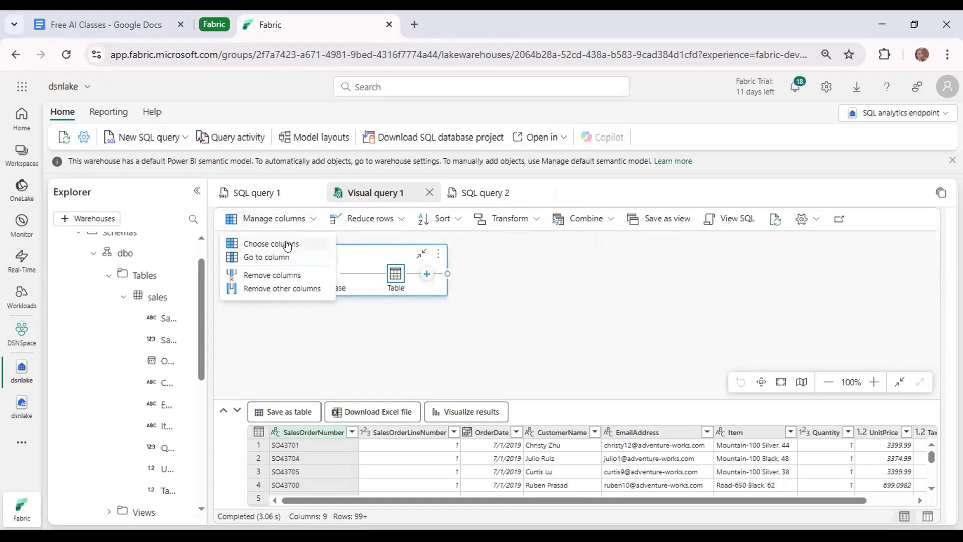
pyautogui.click(287, 244)
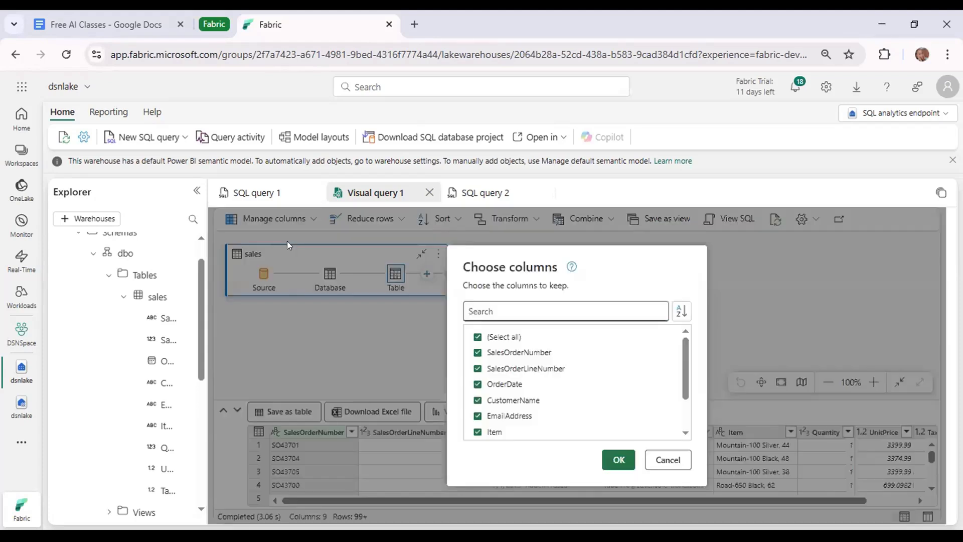
pyautogui.click(478, 338)
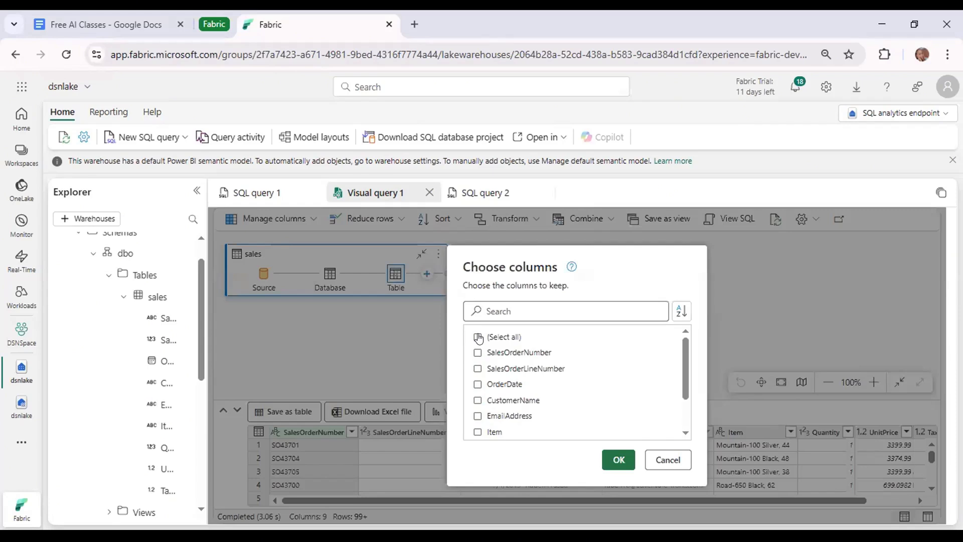
pyautogui.click(477, 354)
pyautogui.click(475, 369)
pyautogui.click(619, 459)
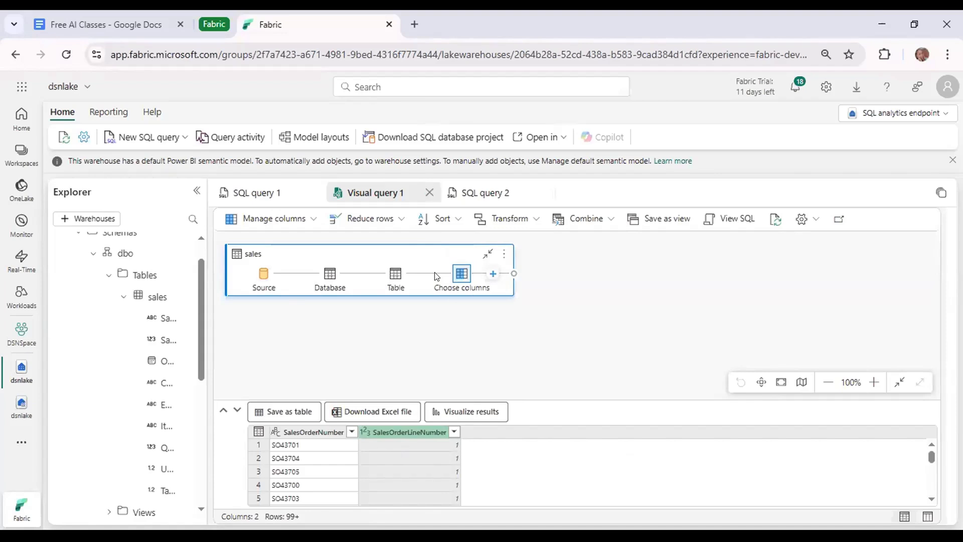
pyautogui.moveTo(466, 279)
# Group the rows by SalesOrderLineNumber, with a new column named LineItems that counts distinct values of SalesOrderLineNumber
pyautogui.click(534, 221)
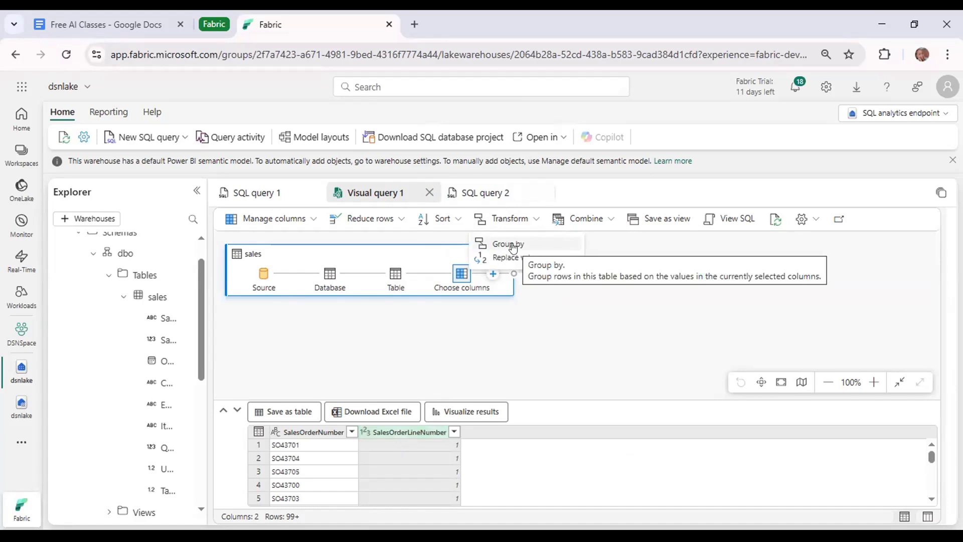
pyautogui.click(511, 244)
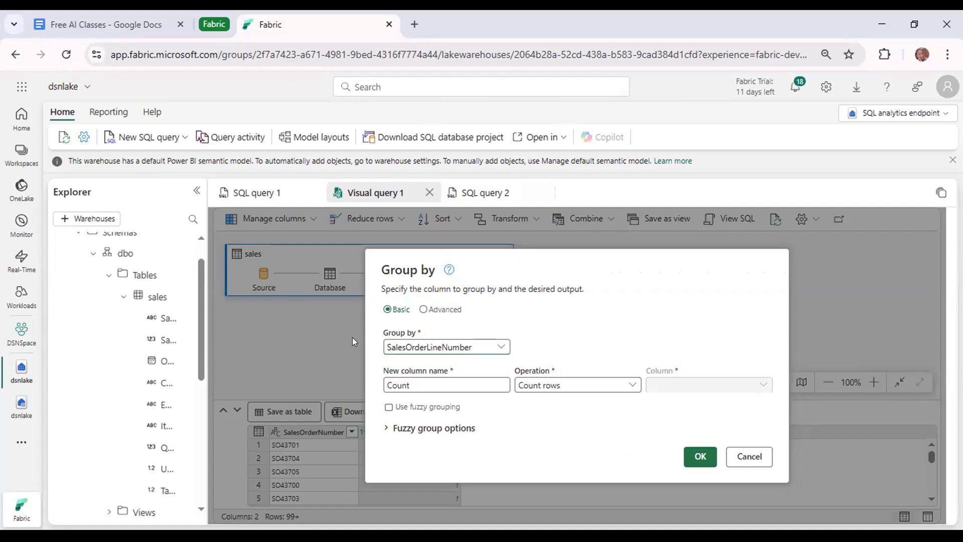
pyautogui.click(460, 380)
pyautogui.press('BackSpace')
pyautogui.press('BackSpace')
pyautogui.press('BackSpace')
pyautogui.press('BackSpace')
pyautogui.press('BackSpace')
pyautogui.write('LineItems')
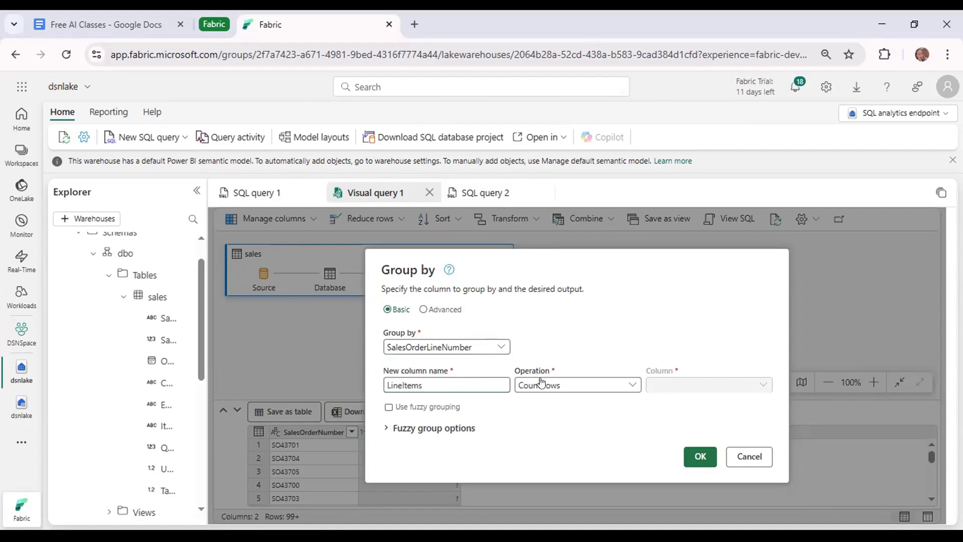
pyautogui.click(561, 394)
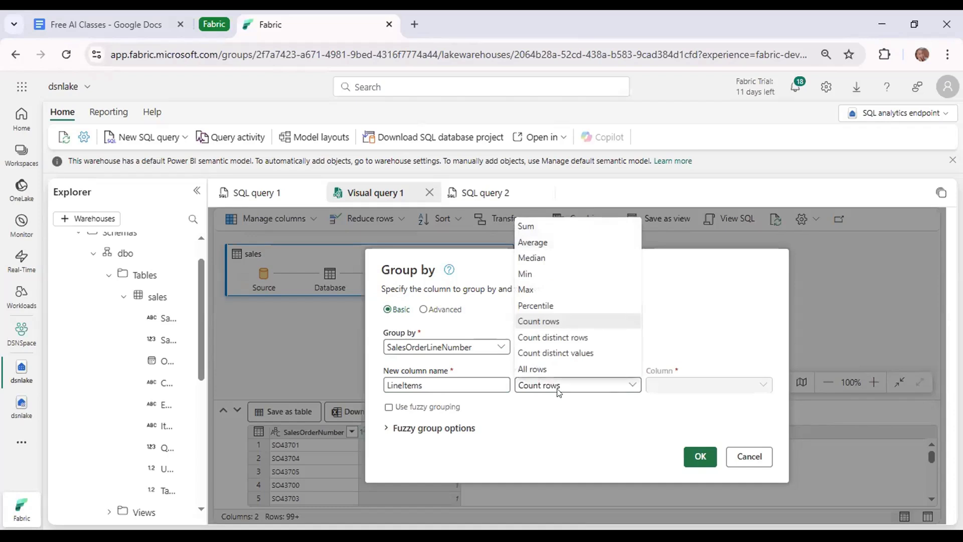
pyautogui.click(556, 353)
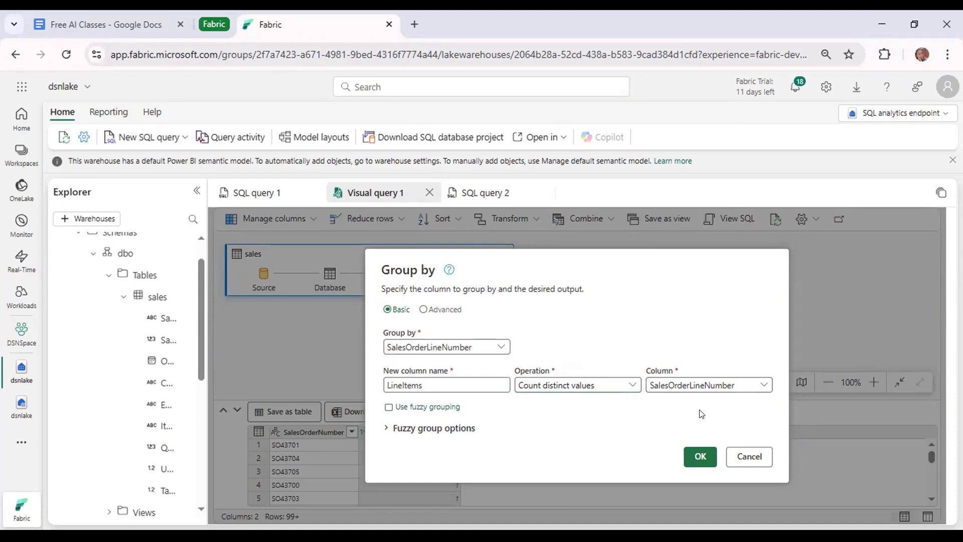
pyautogui.click(696, 456)
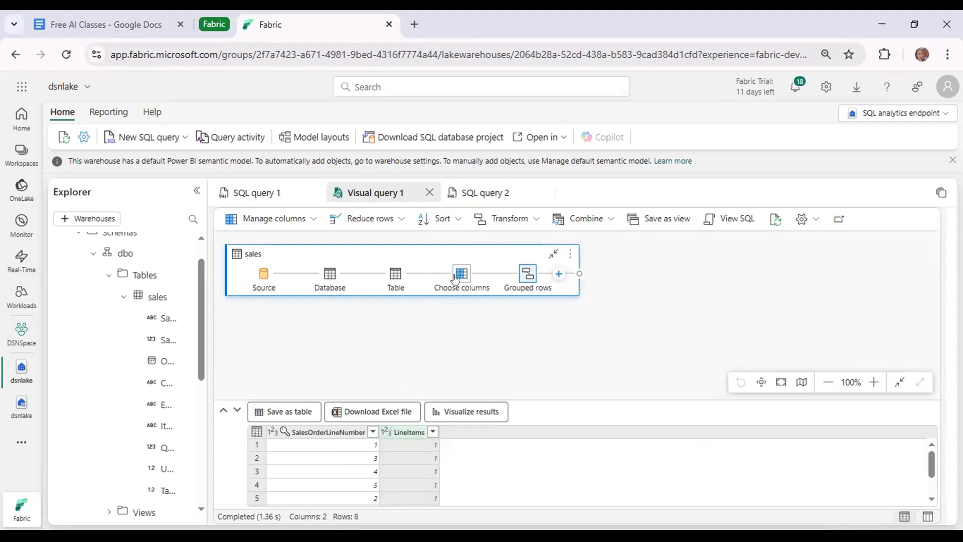
pyautogui.moveTo(466, 279)
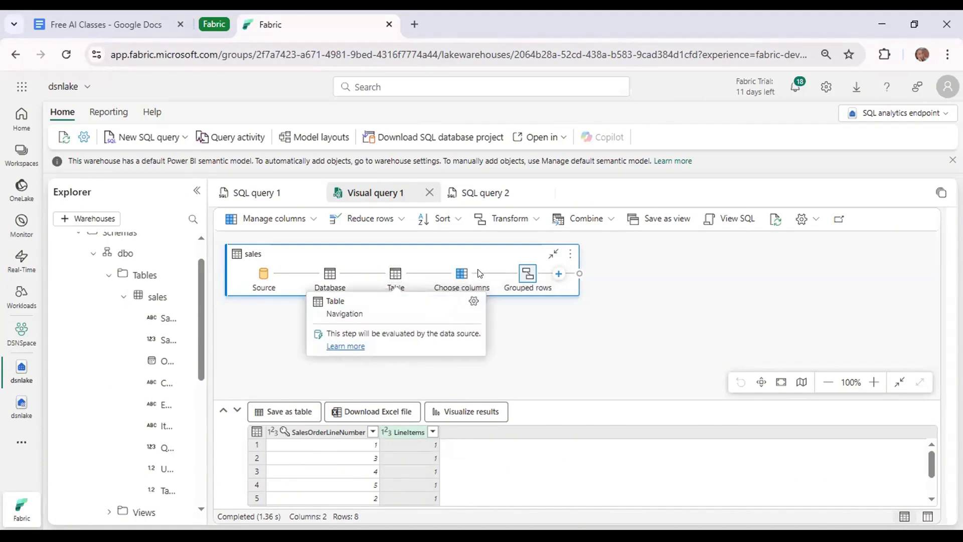
pyautogui.moveTo(529, 279)
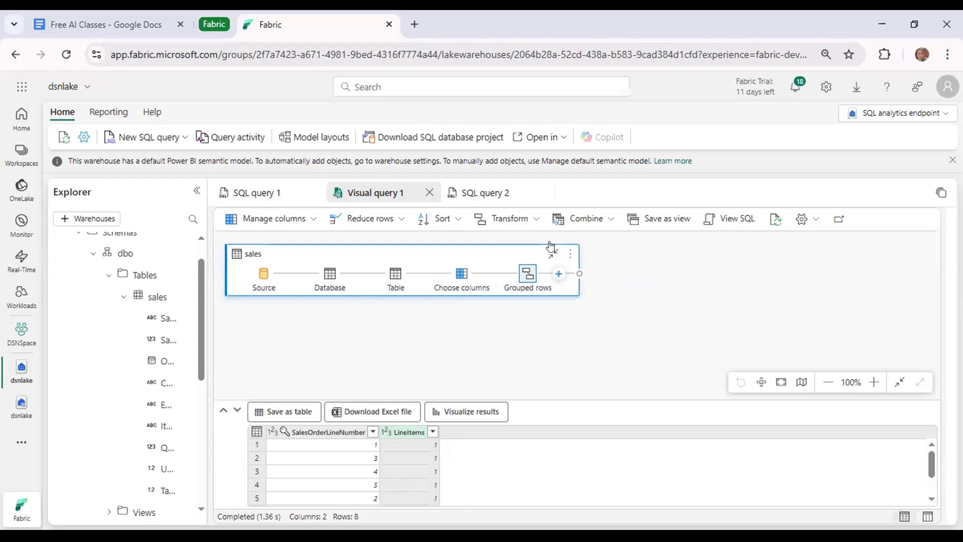
pyautogui.click(537, 221)
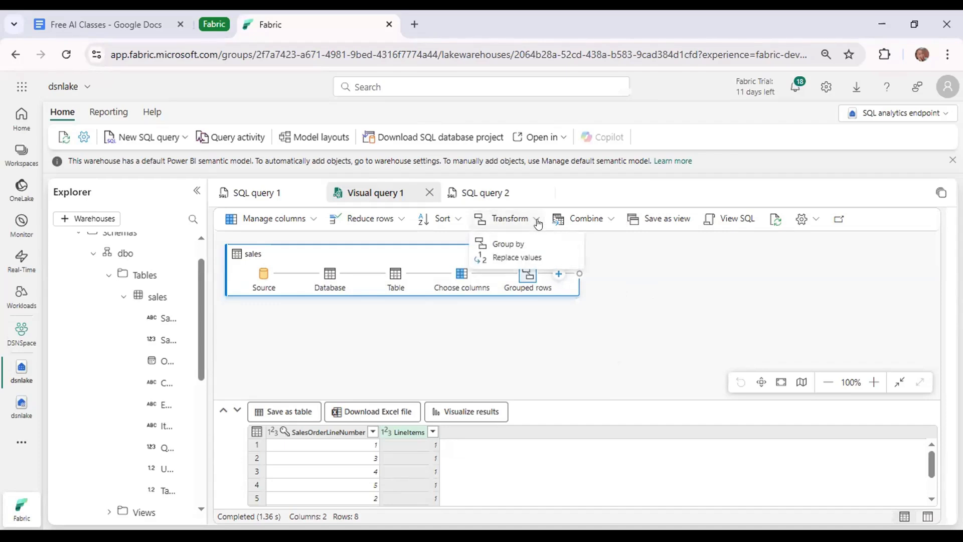
pyautogui.click(608, 222)
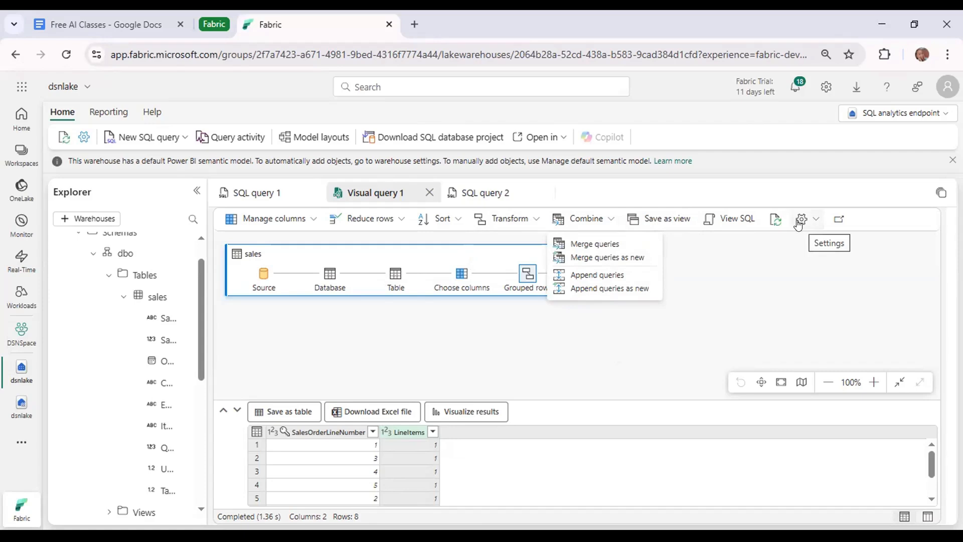
pyautogui.click(662, 331)
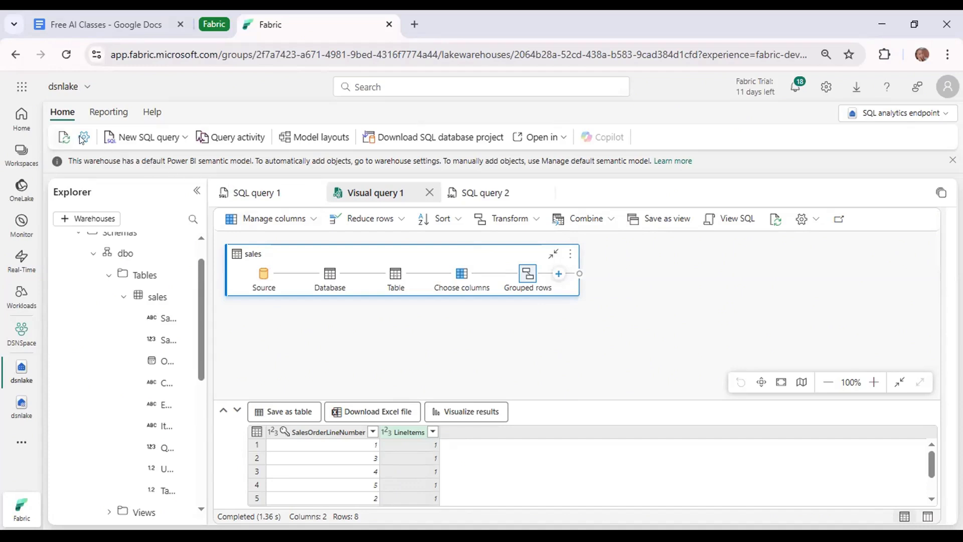
pyautogui.click(185, 138)
pyautogui.click(151, 162)
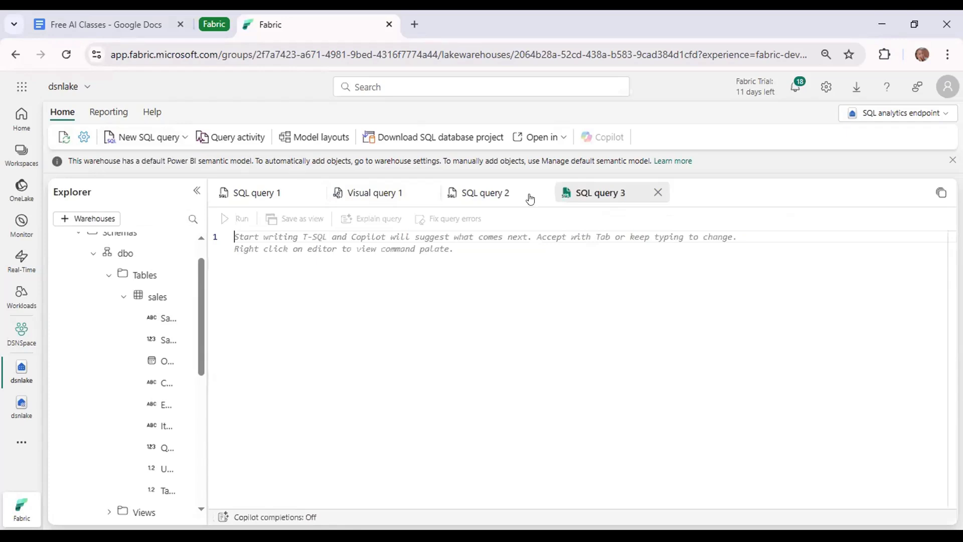
pyautogui.click(658, 192)
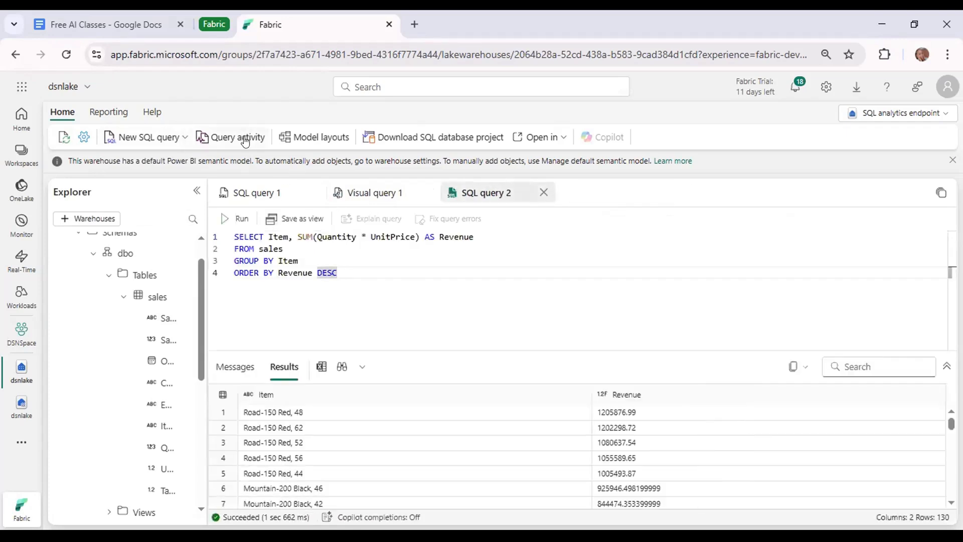
pyautogui.click(185, 136)
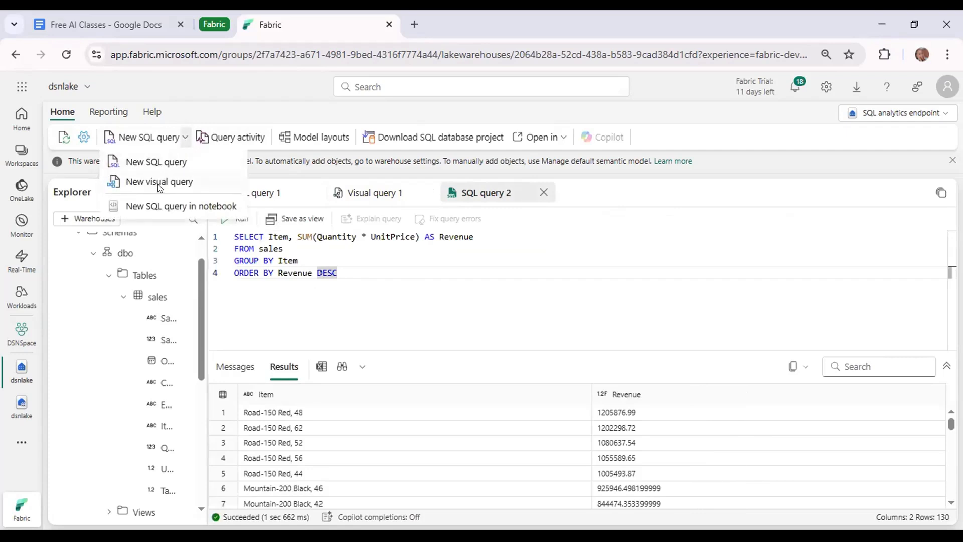
pyautogui.click(375, 193)
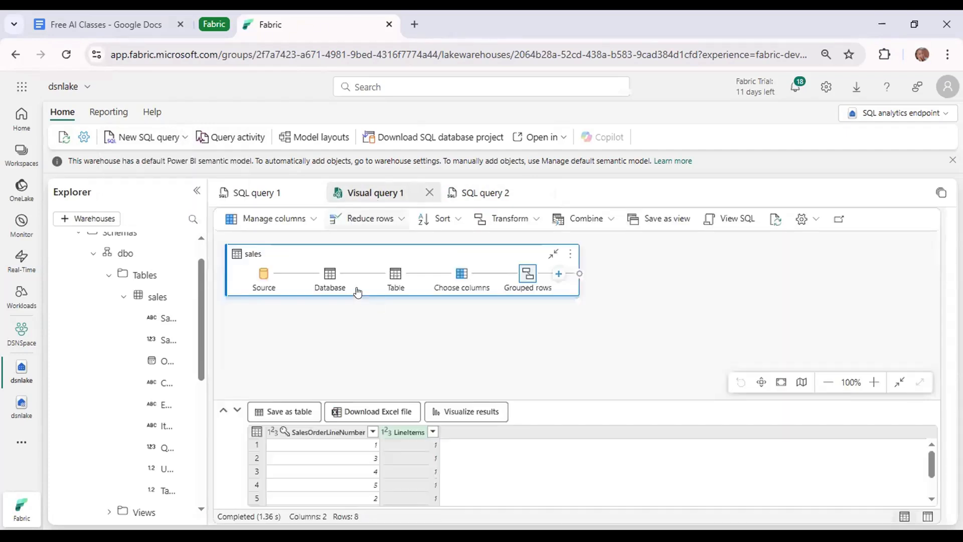
pyautogui.click(394, 220)
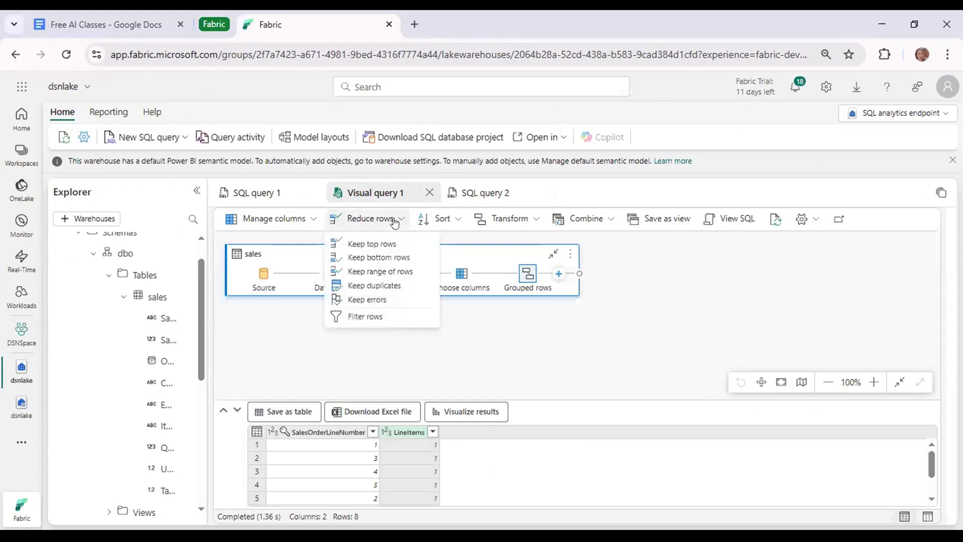
pyautogui.click(648, 287)
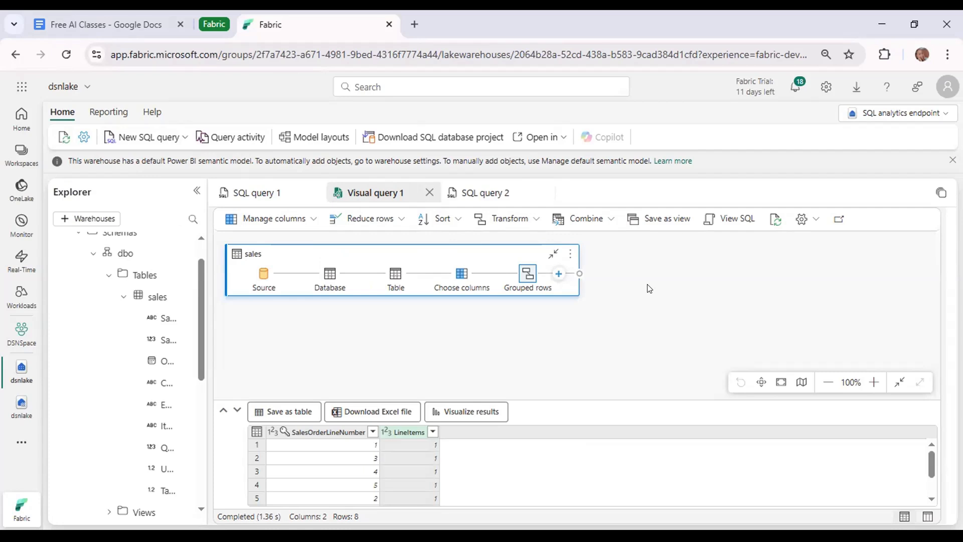
# Open the warehouse's model layouts and look through the table cards up to the sales table's details
pyautogui.click(312, 138)
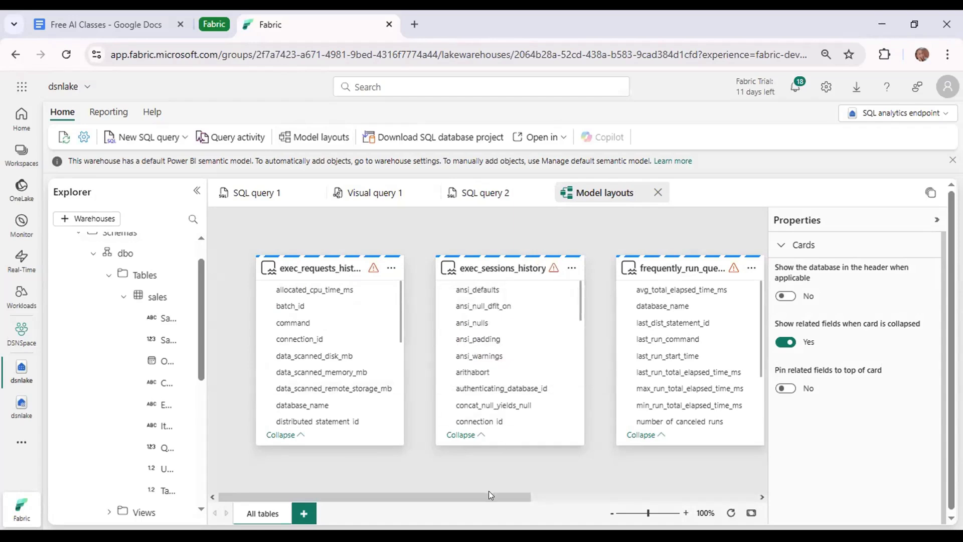
pyautogui.moveTo(513, 495); pyautogui.dragTo(659, 498)
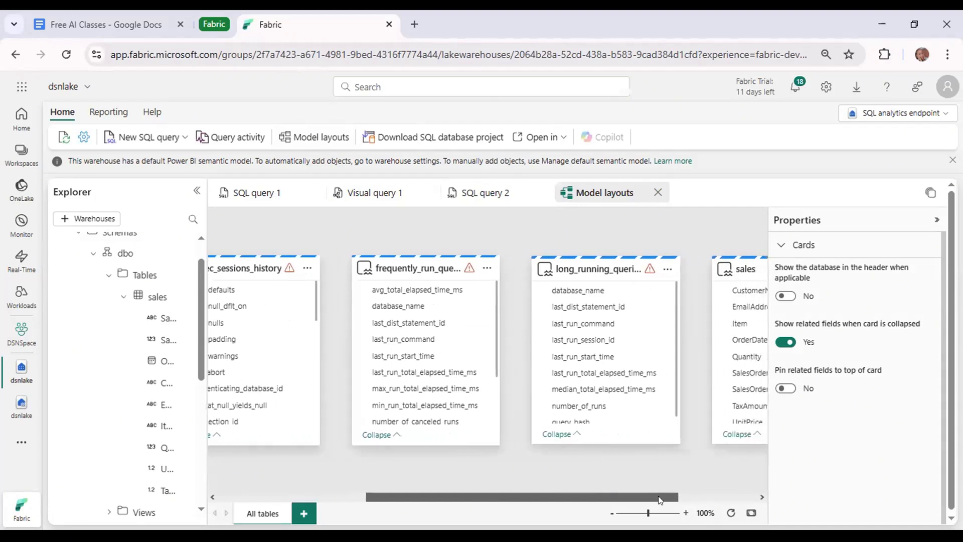
pyautogui.moveTo(659, 498); pyautogui.dragTo(638, 499)
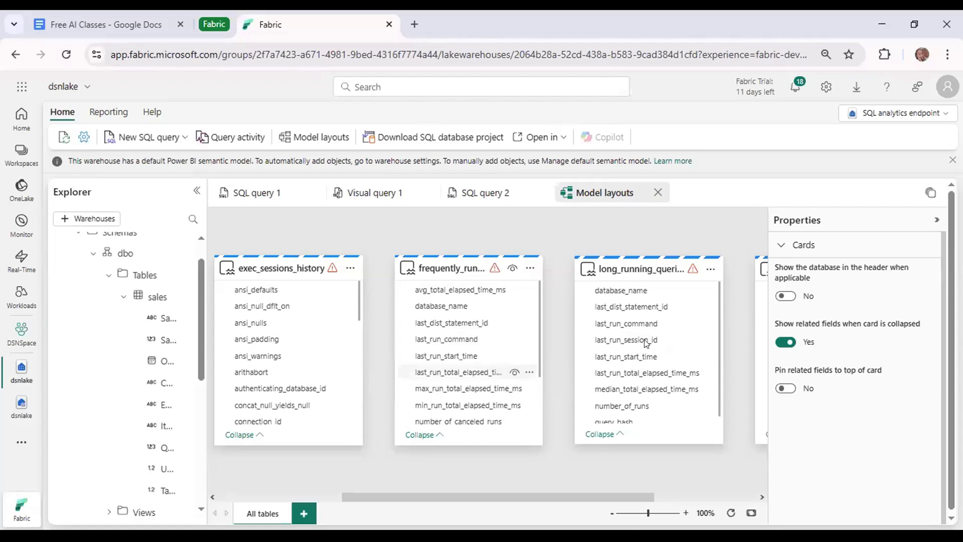
pyautogui.moveTo(565, 498); pyautogui.dragTo(703, 487)
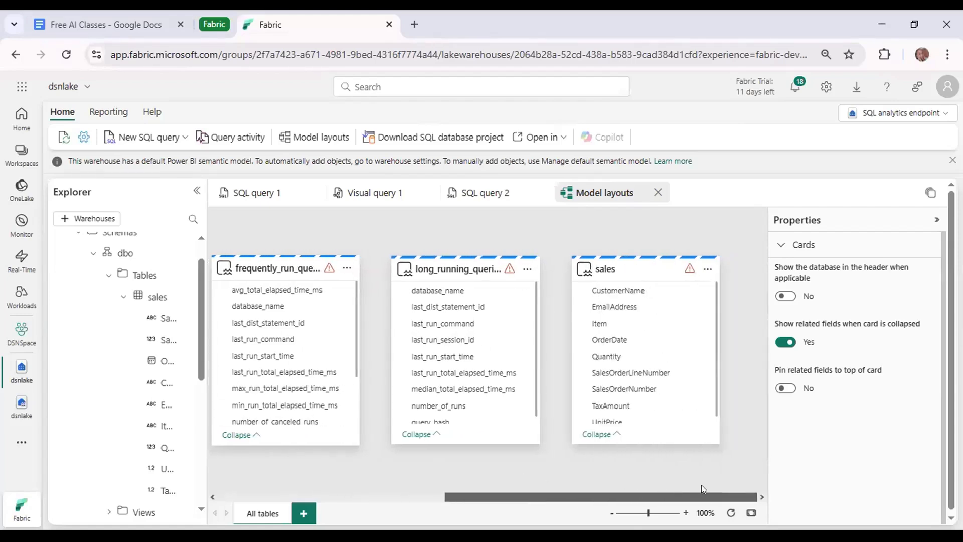
pyautogui.moveTo(638, 274)
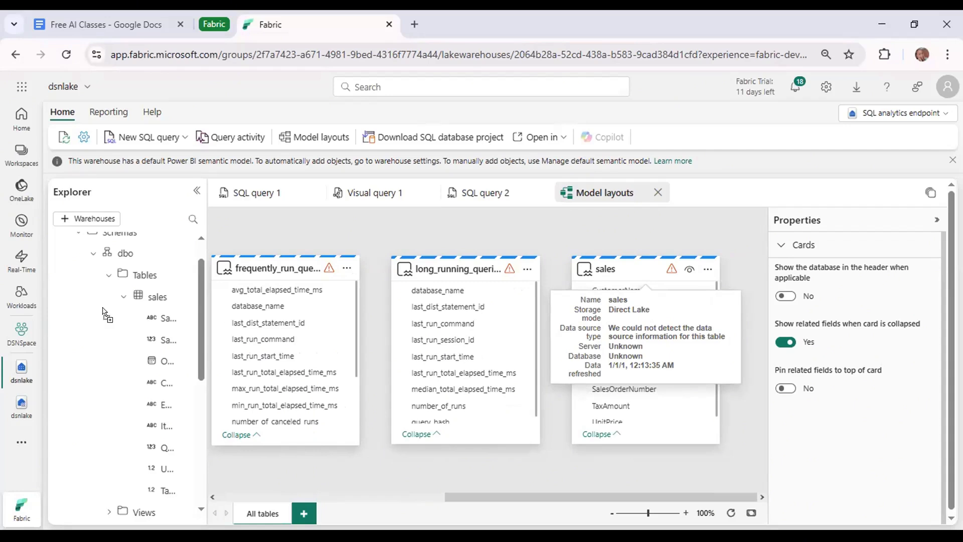
# Rearrange the model layout so the sales card stands first in the row and the exec_requests_history card sits below the row
pyautogui.moveTo(102, 312); pyautogui.dragTo(307, 354)
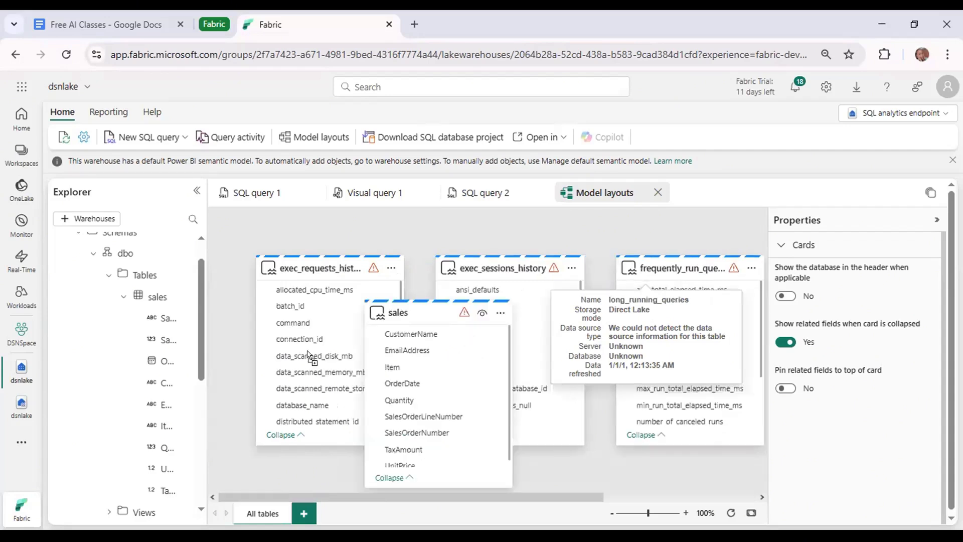
pyautogui.moveTo(367, 269); pyautogui.dragTo(648, 399)
pyautogui.moveTo(437, 311); pyautogui.dragTo(329, 468)
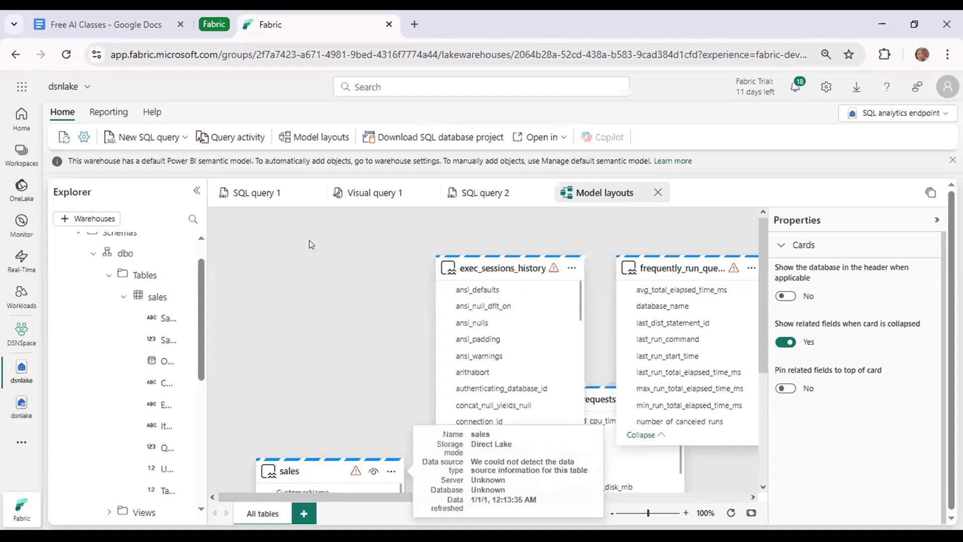
pyautogui.moveTo(321, 471); pyautogui.dragTo(319, 278)
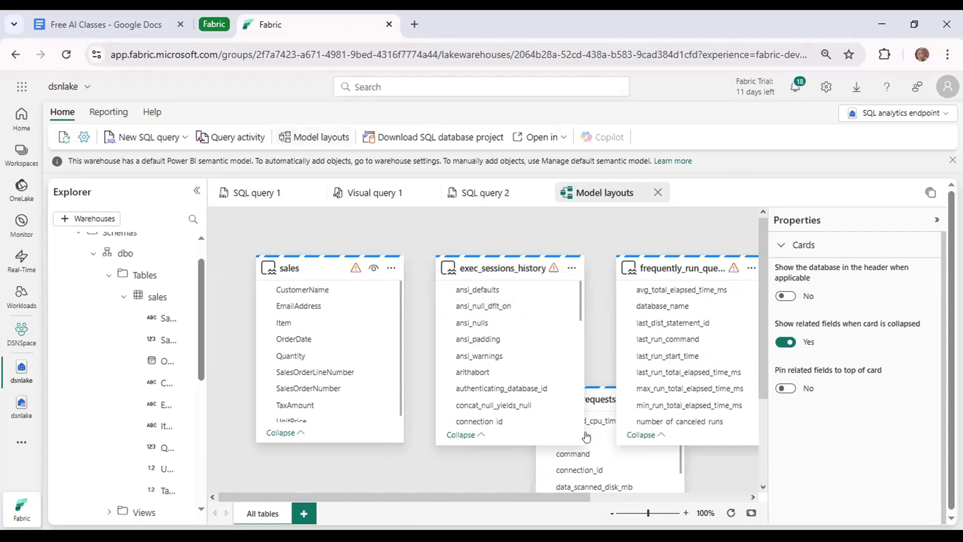
pyautogui.moveTo(607, 407); pyautogui.dragTo(464, 474)
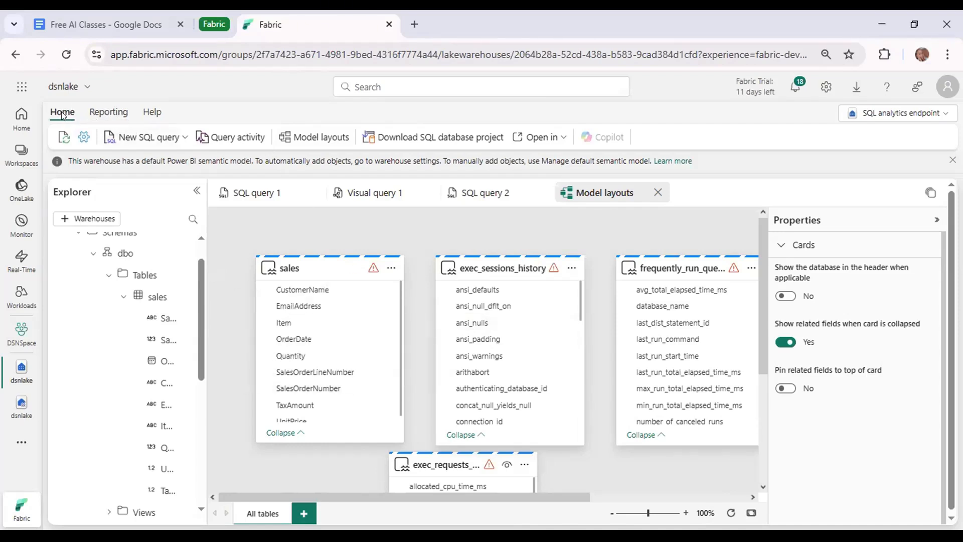
# Create a new report with all available data, adding the sales table to the default semantic model
pyautogui.click(108, 112)
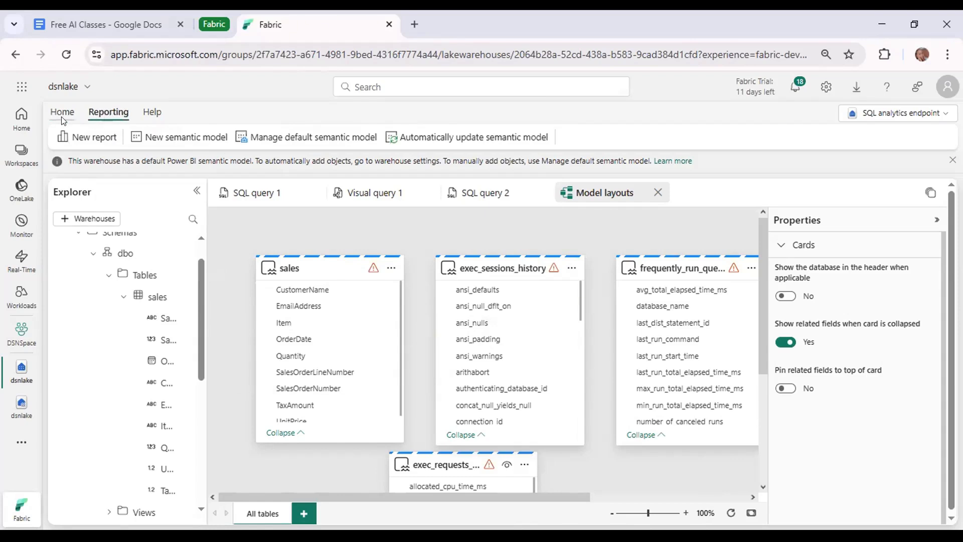
pyautogui.click(61, 115)
pyautogui.click(109, 112)
pyautogui.click(90, 140)
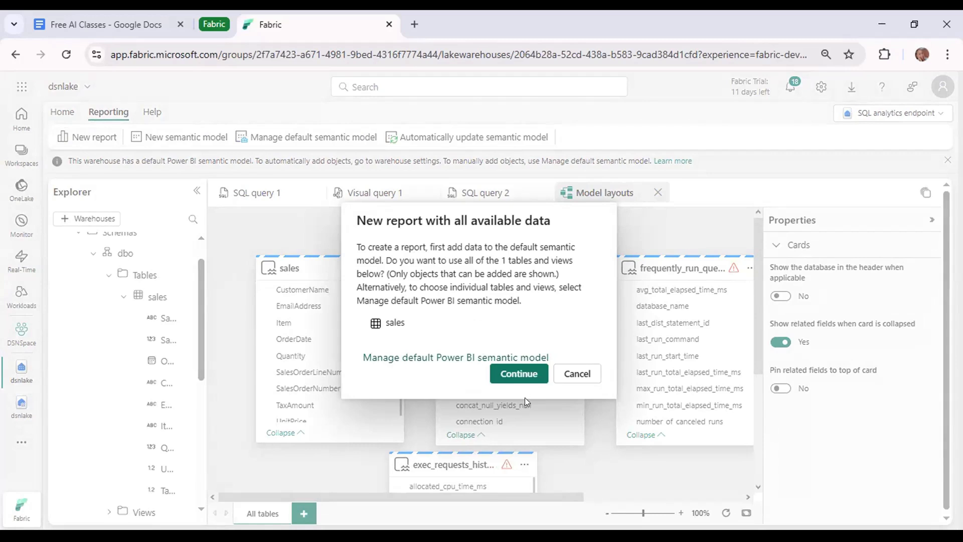
pyautogui.click(525, 374)
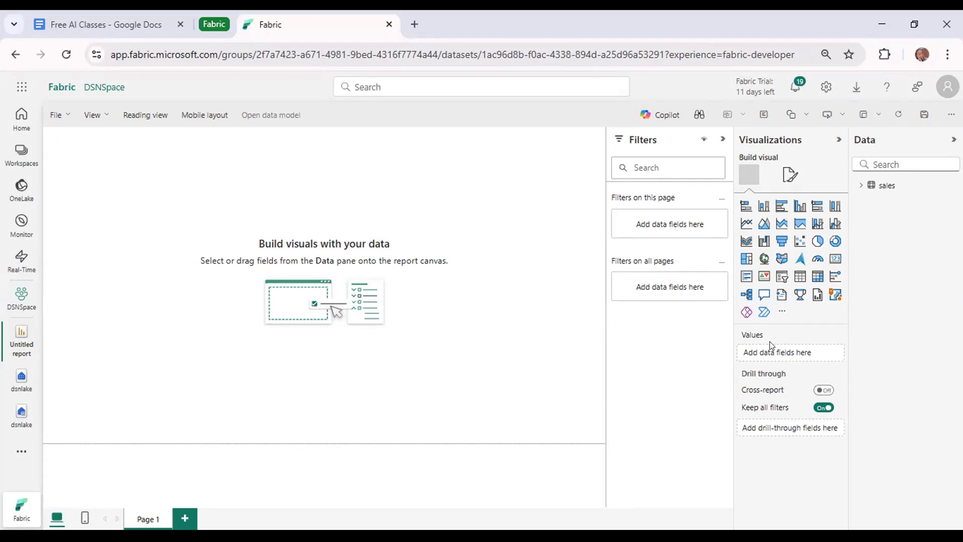
# Add a clustered bar chart to the report with Item on the Y-axis and the sum of Quantity on the X-axis
pyautogui.click(859, 185)
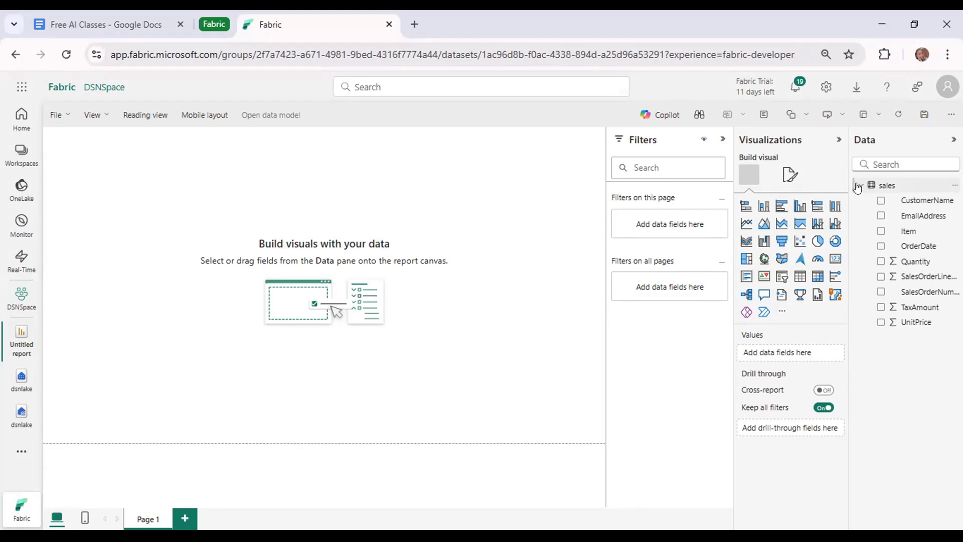
pyautogui.click(782, 207)
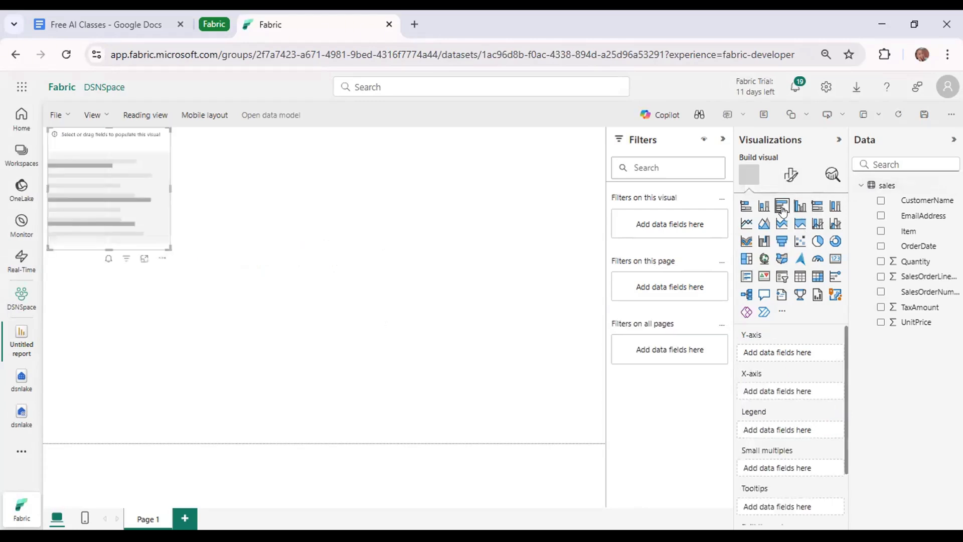
pyautogui.click(879, 231)
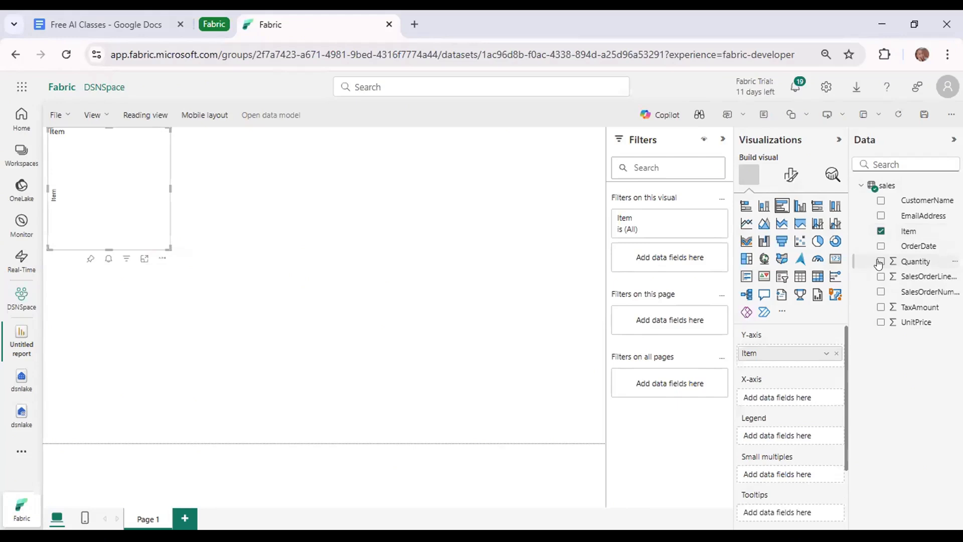
pyautogui.click(880, 262)
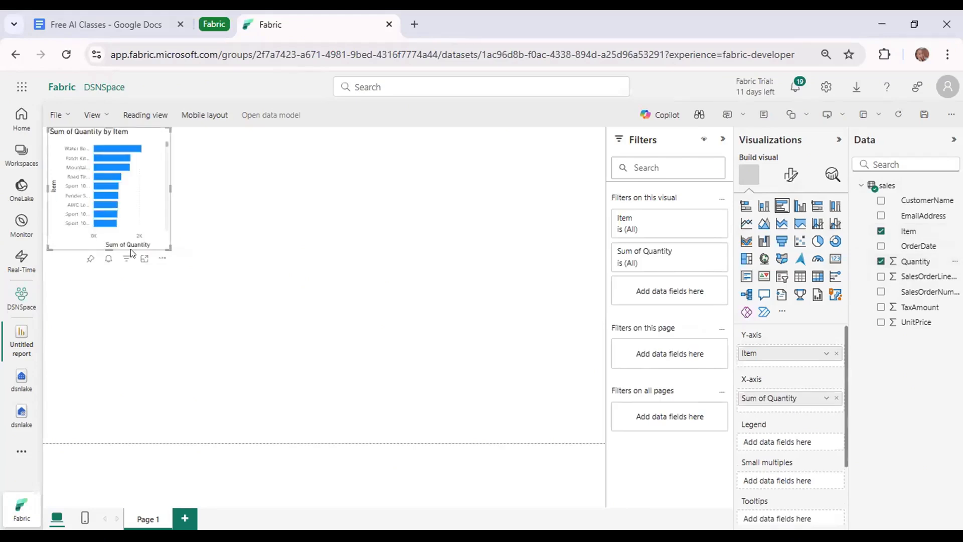
# Enlarge the chart in focus mode, try it as a matrix and restore the clustered bar chart type
pyautogui.click(145, 258)
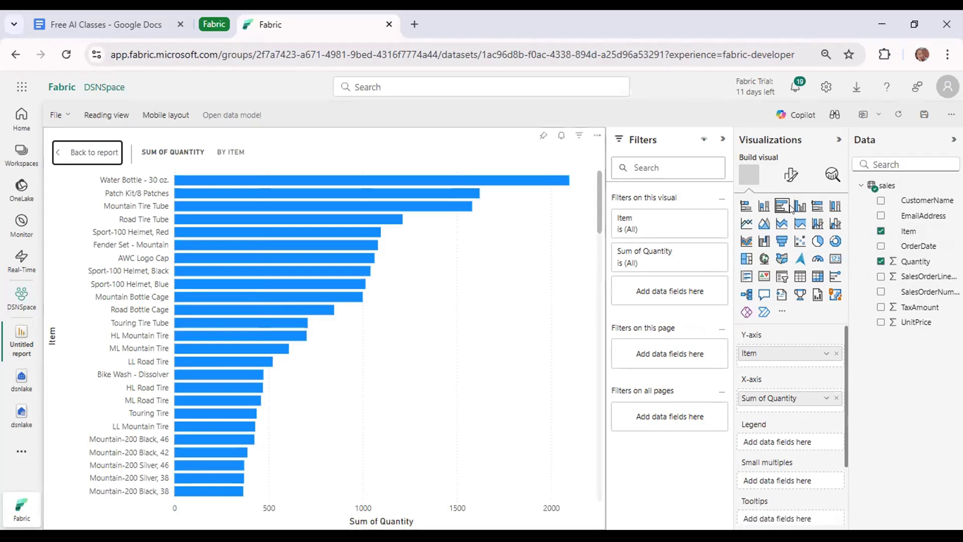
pyautogui.click(817, 276)
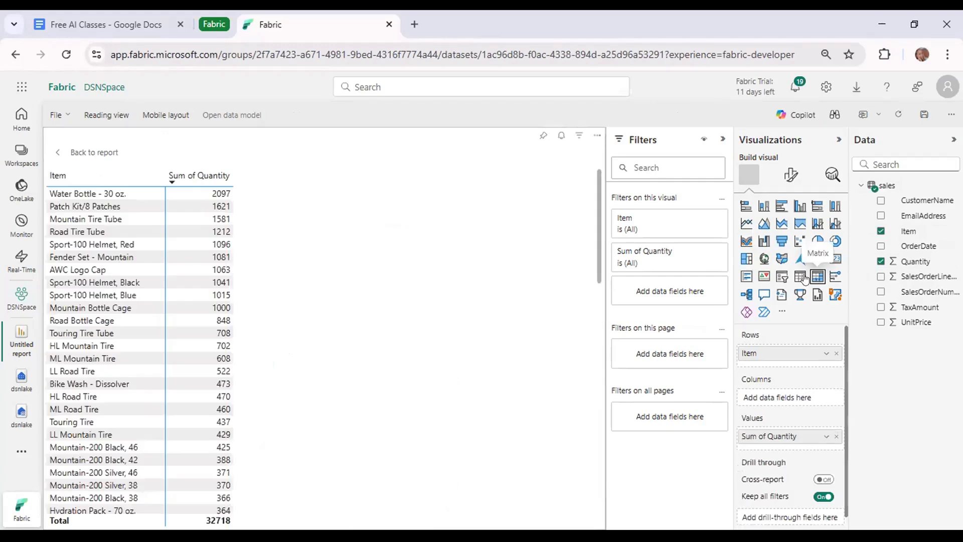
pyautogui.click(783, 208)
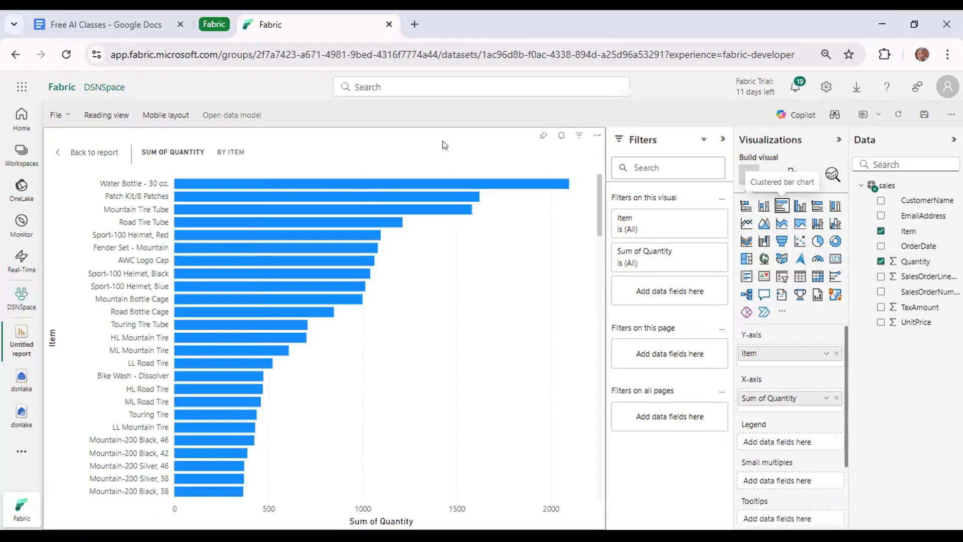
# Save the report as "item sales report" in the DSNSpace workspace without assigning it to a task
pyautogui.click(67, 118)
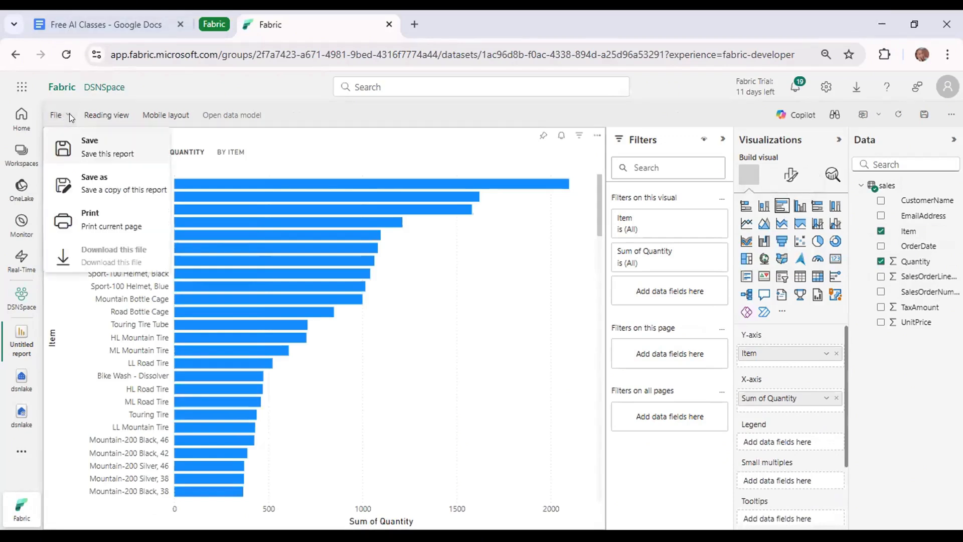
pyautogui.click(108, 153)
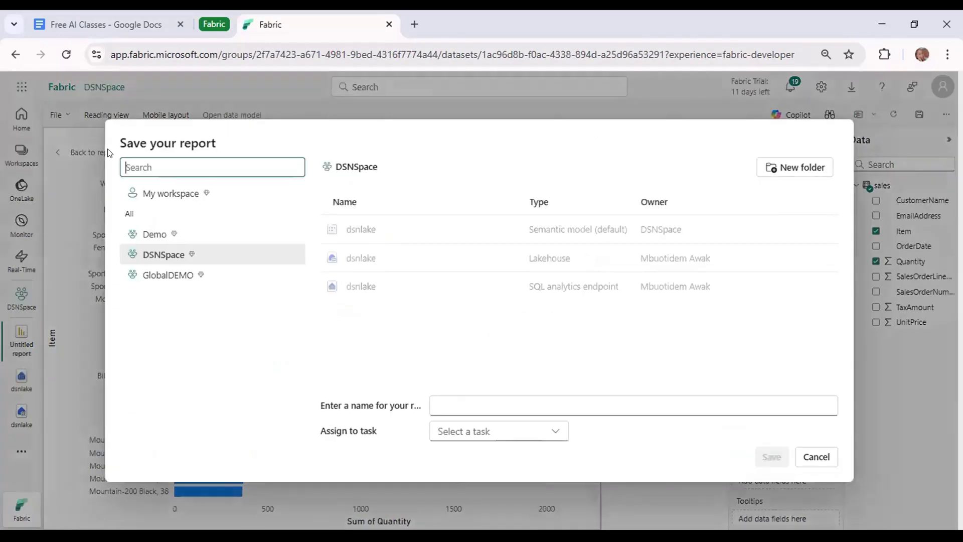
pyautogui.click(446, 402)
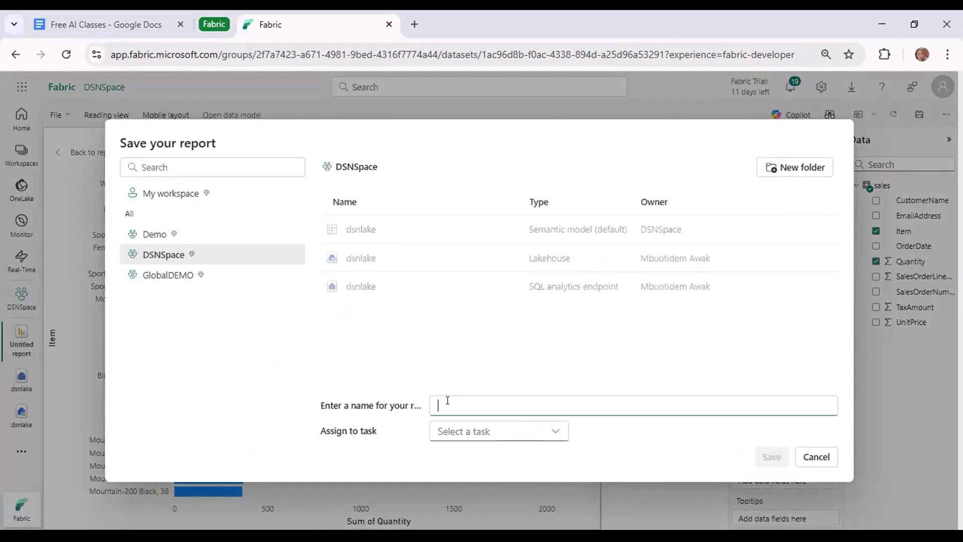
pyautogui.click(556, 444)
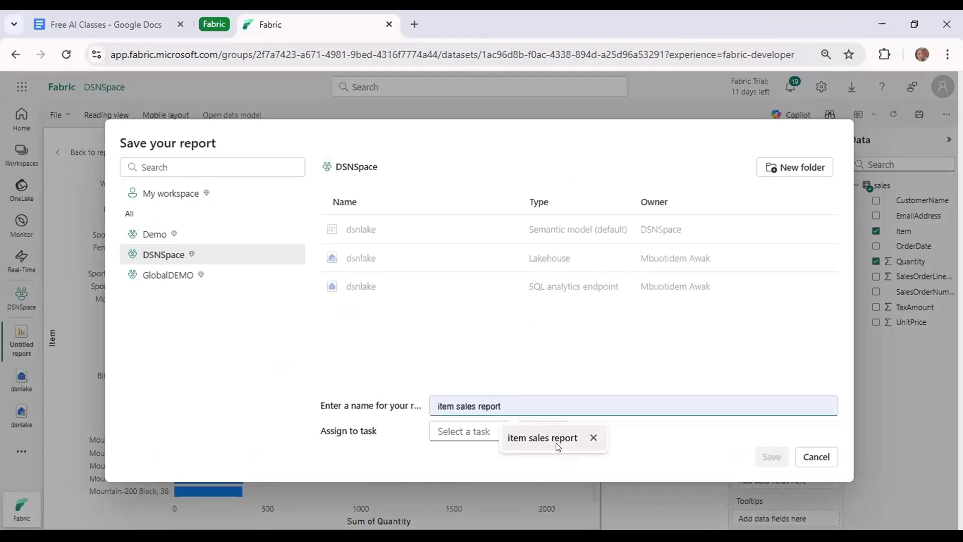
pyautogui.click(555, 430)
pyautogui.click(556, 431)
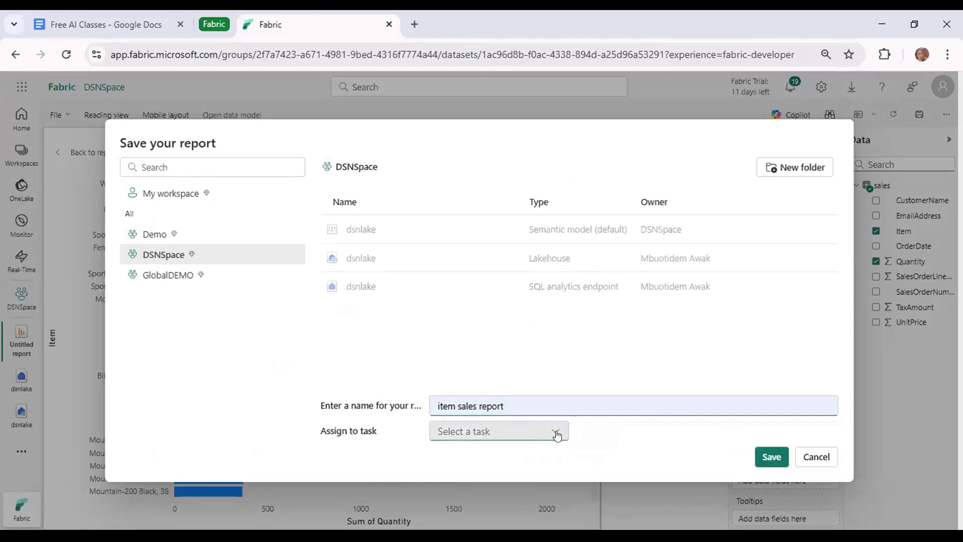
pyautogui.click(767, 457)
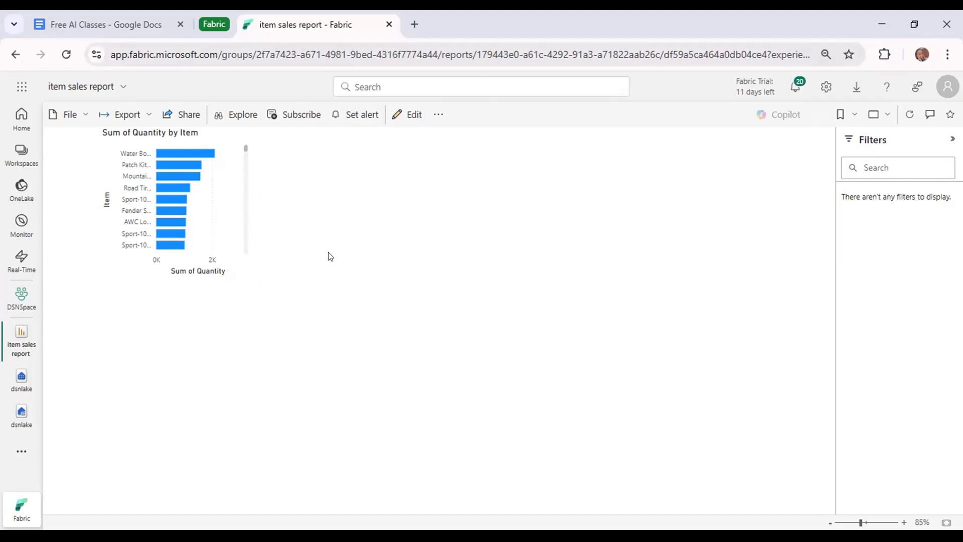
# Check the saved report's link sharing options, close them, and return to SQL query 1 in the dsnlake SQL analytics endpoint
pyautogui.click(170, 115)
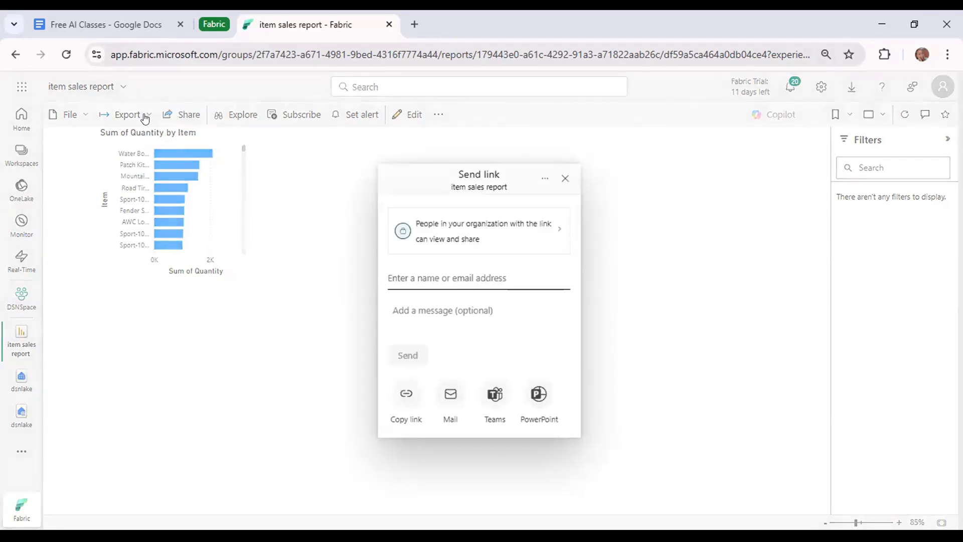
pyautogui.click(564, 179)
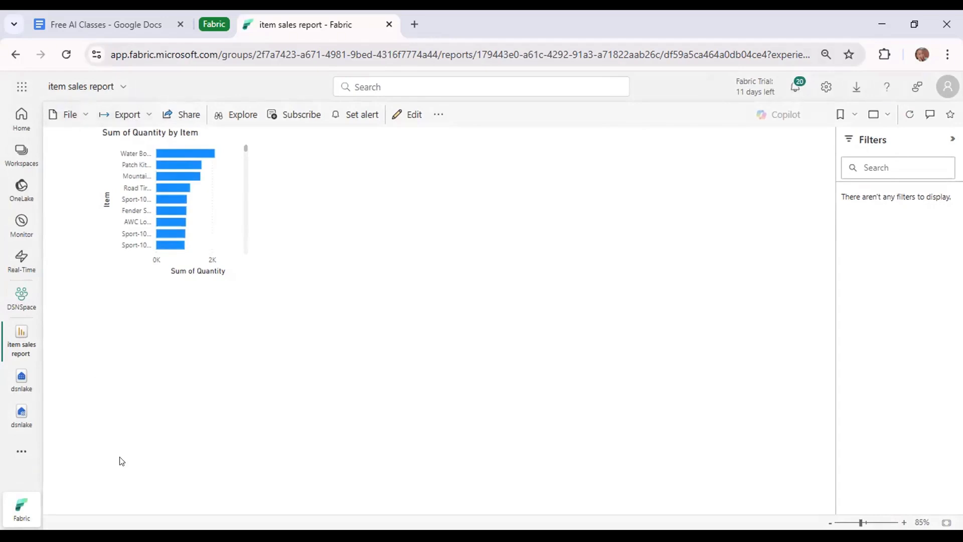
pyautogui.click(11, 383)
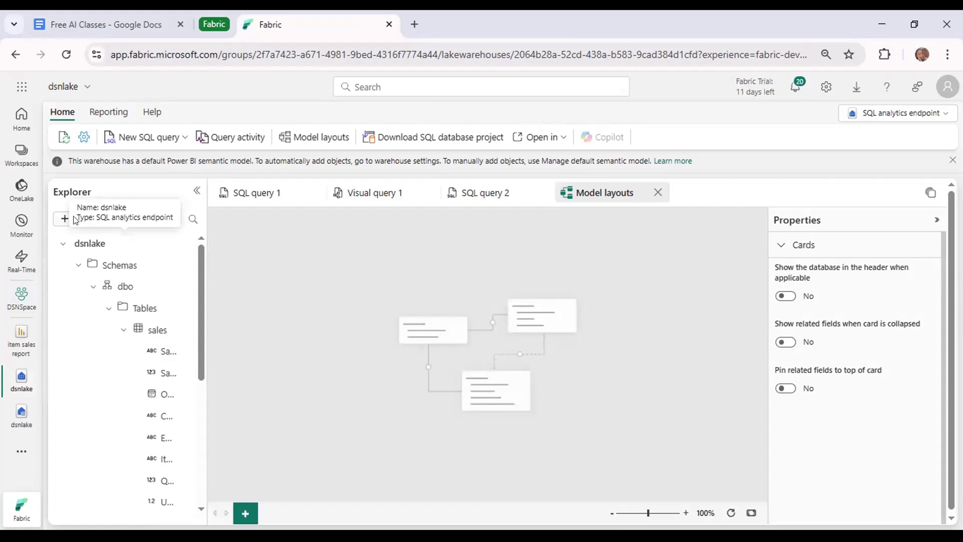
pyautogui.click(258, 192)
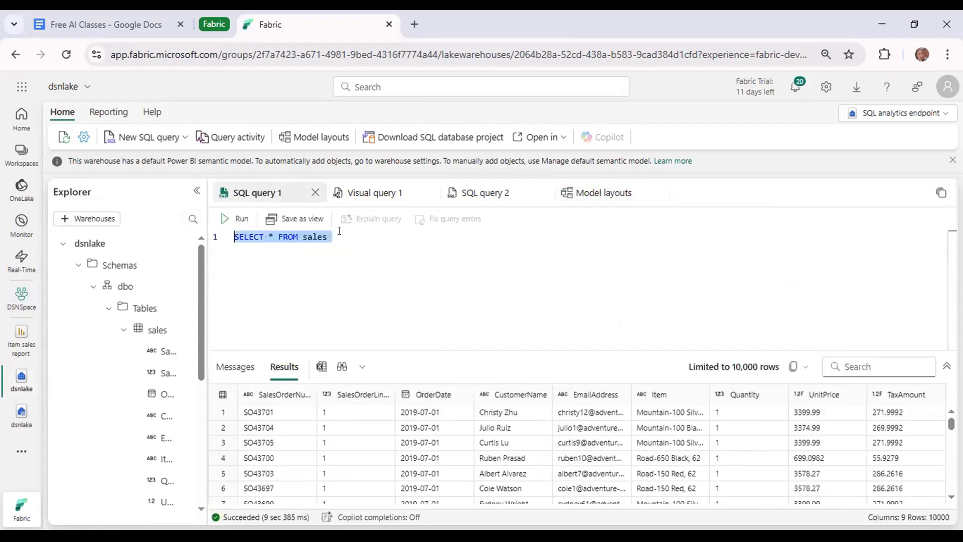
# Review Visual query 1 and SQL query 2, open the item sales report and view its bar chart in focus mode
pyautogui.click(367, 197)
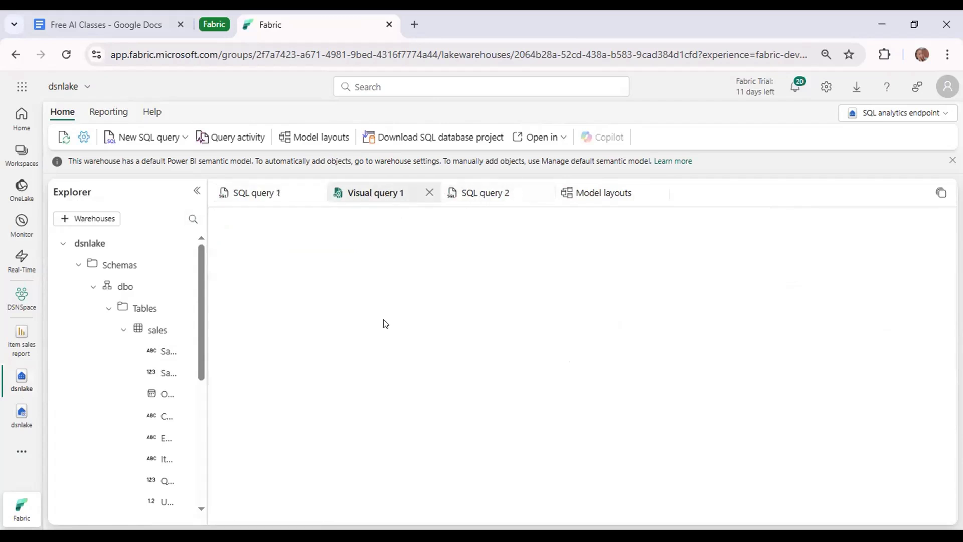
pyautogui.click(491, 197)
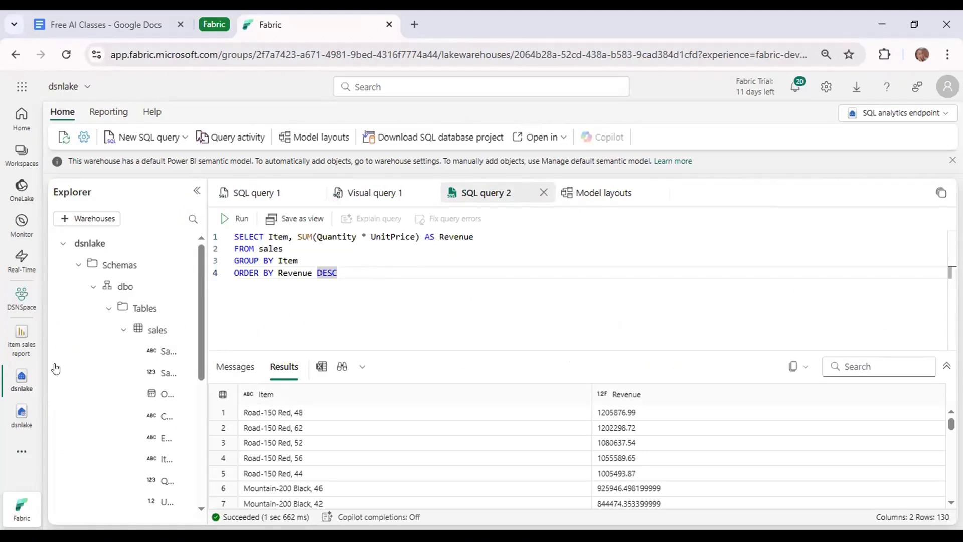
pyautogui.click(19, 335)
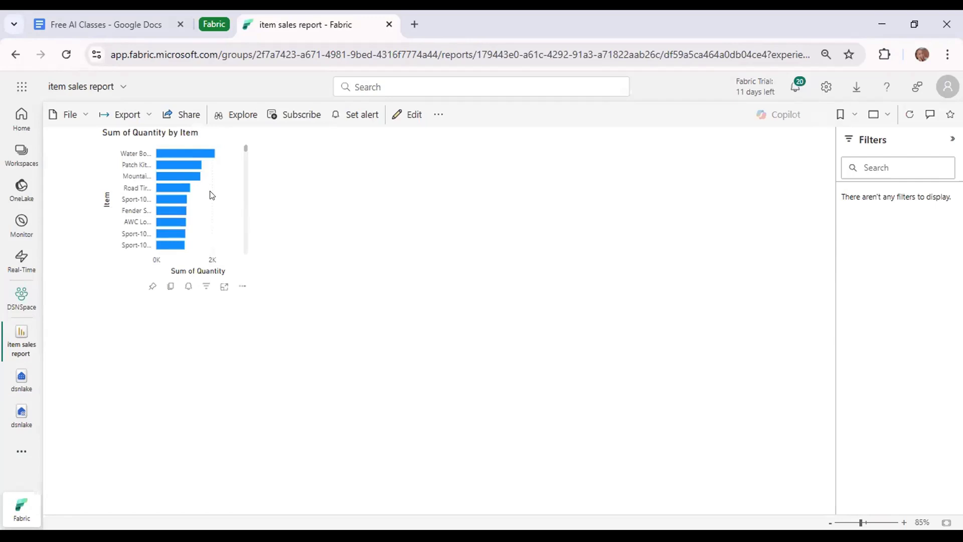
pyautogui.click(222, 286)
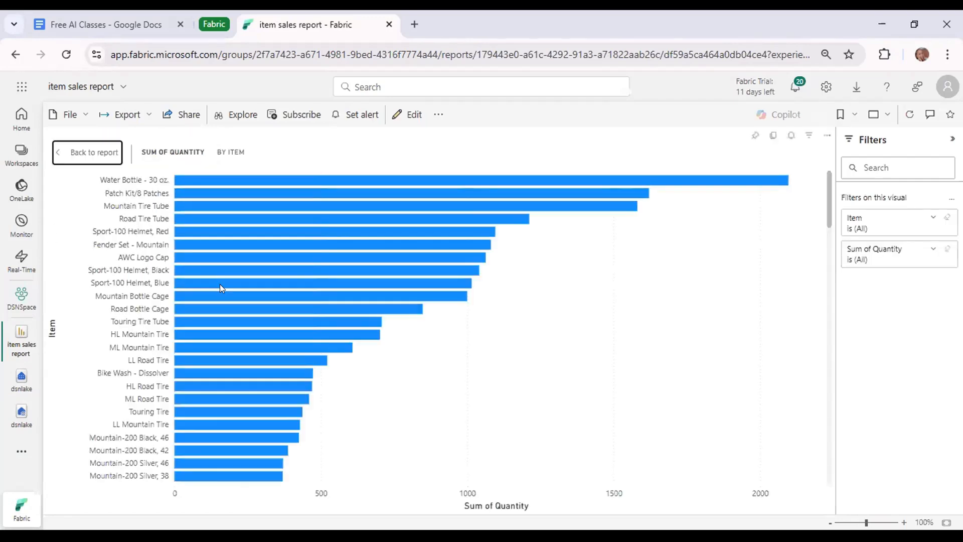
pyautogui.click(86, 156)
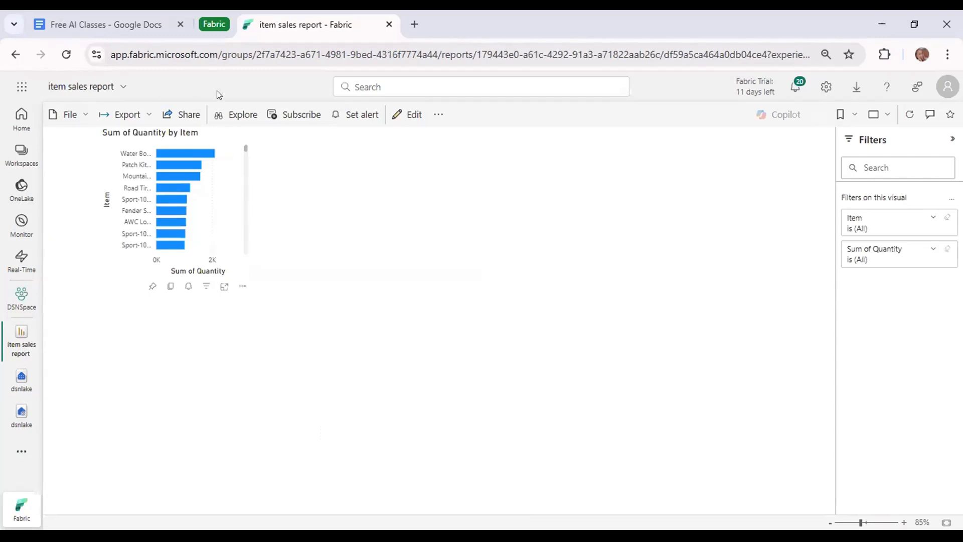
# Edit the report and try the chart as a matrix, funnel, and line and stacked column chart, restoring the clustered bar type
pyautogui.click(410, 116)
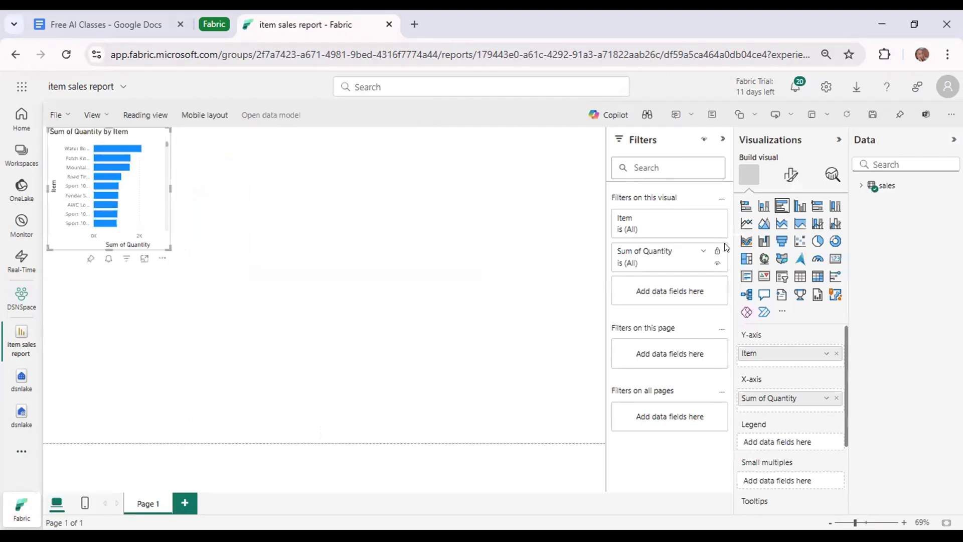
pyautogui.click(818, 276)
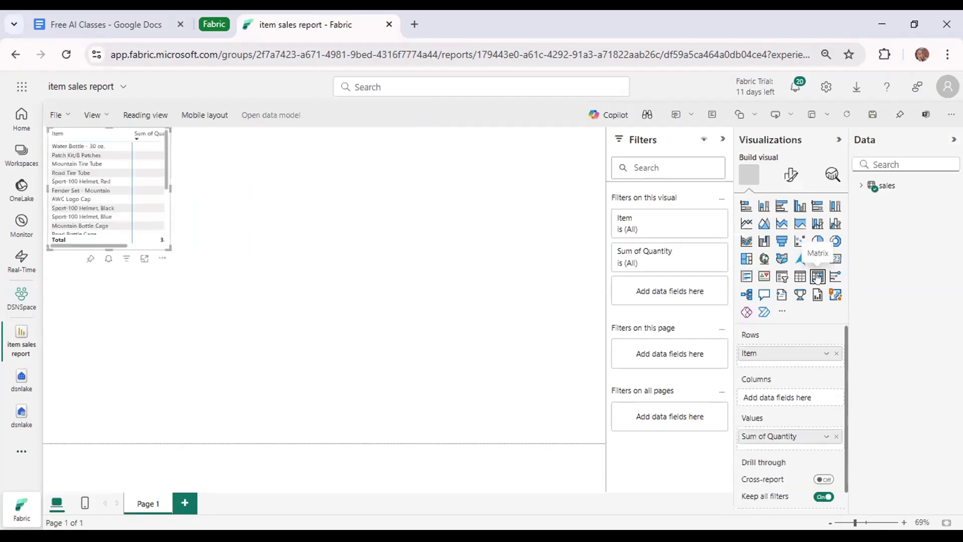
pyautogui.click(781, 240)
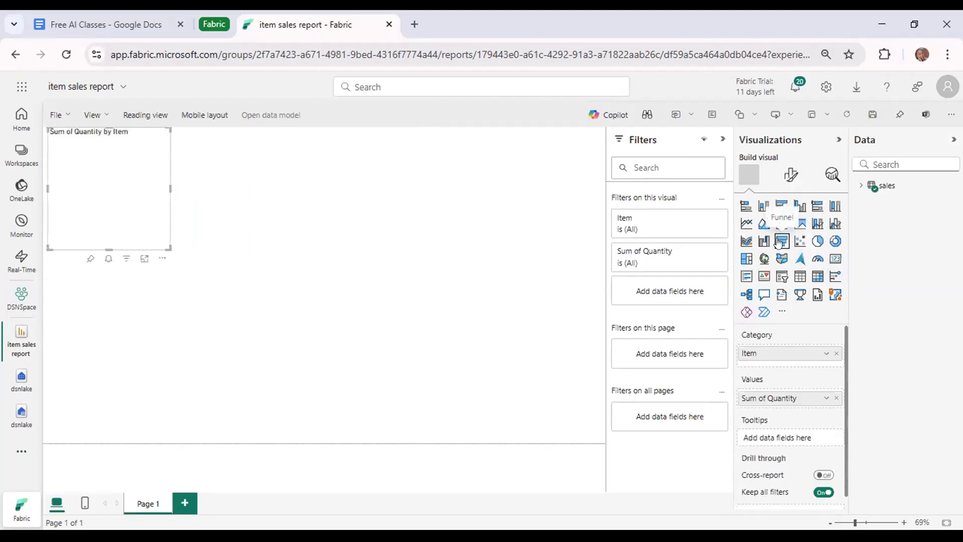
pyautogui.click(817, 225)
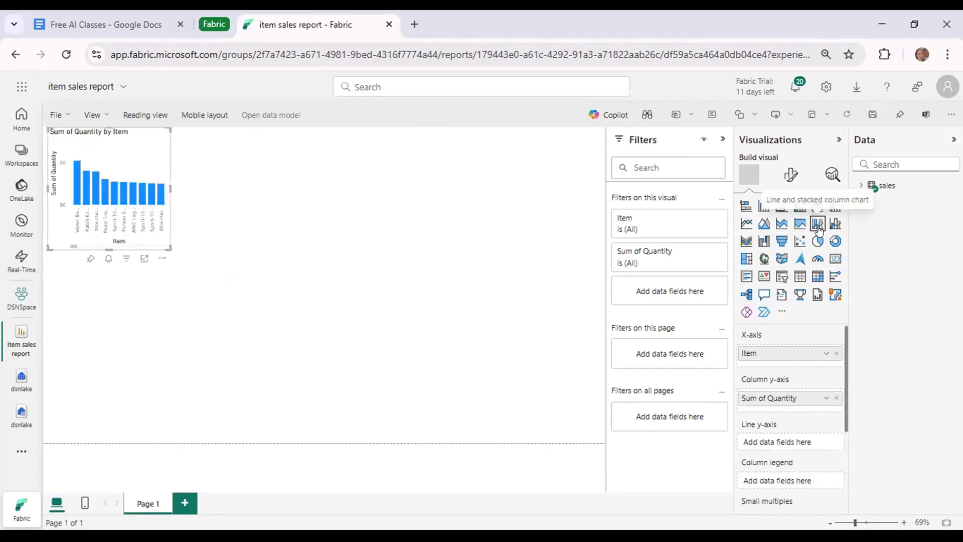
pyautogui.click(782, 207)
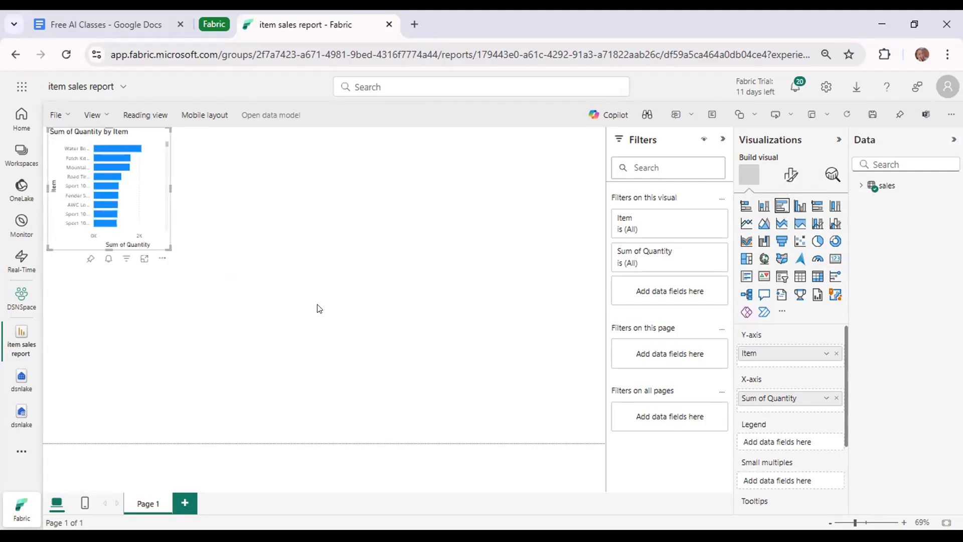
# Reload the report page without saving and view the item list of the DSNSpace workspace
pyautogui.click(11, 303)
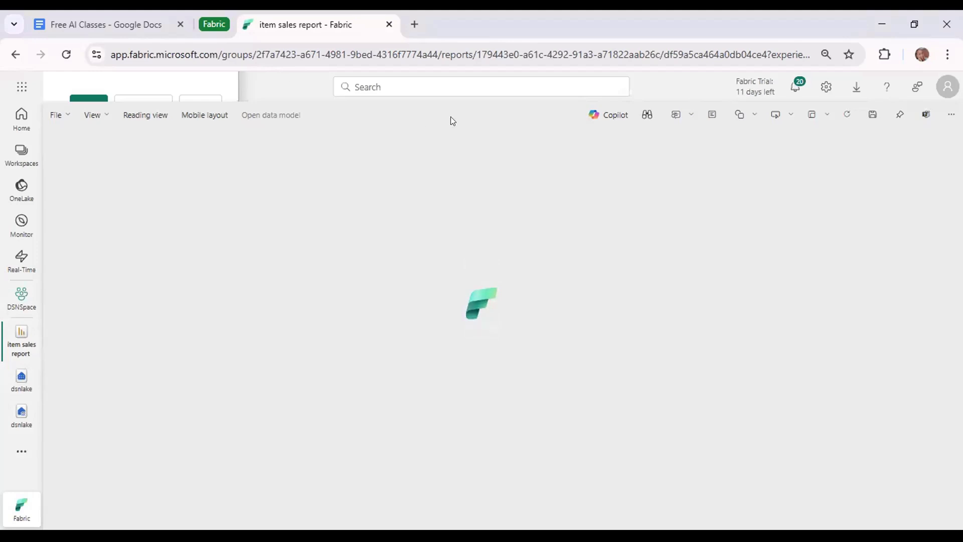
pyautogui.click(65, 51)
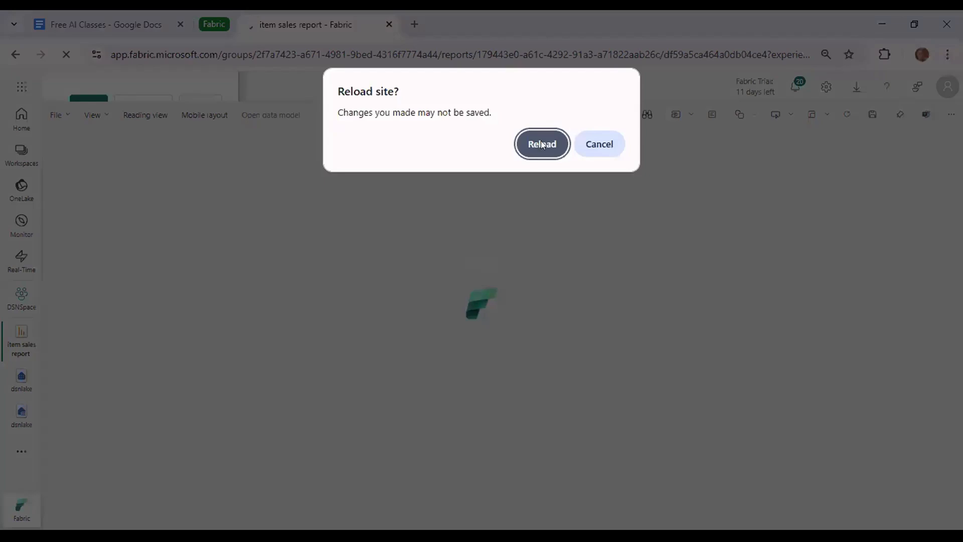
pyautogui.click(541, 145)
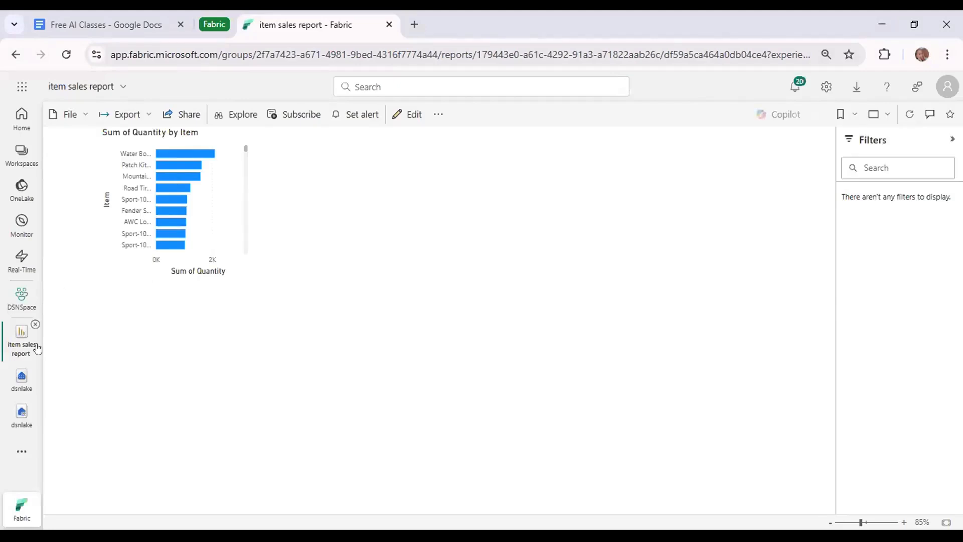
pyautogui.click(16, 349)
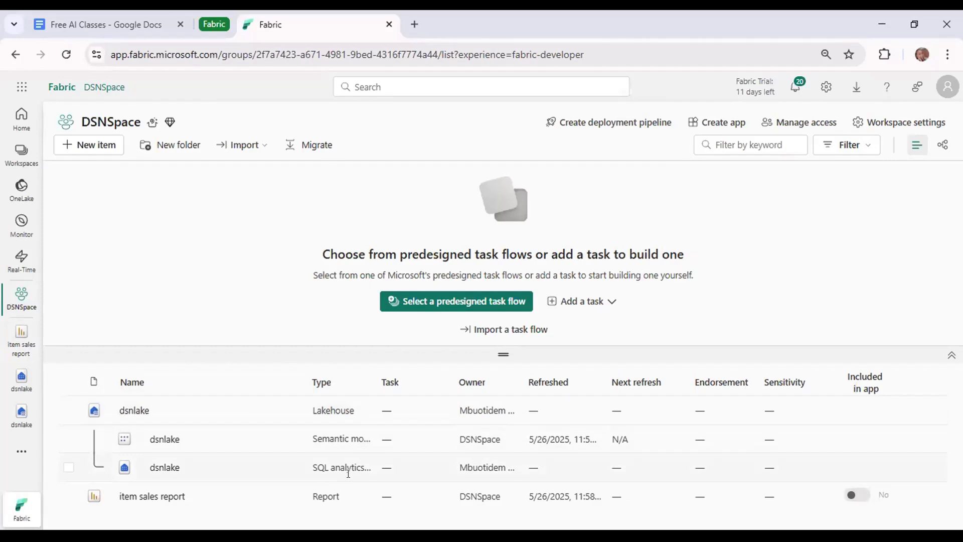
# Examine the actions available for sales.csv in the data folder and data.json in the json2 folder of the dsnlake lakehouse
pyautogui.click(19, 413)
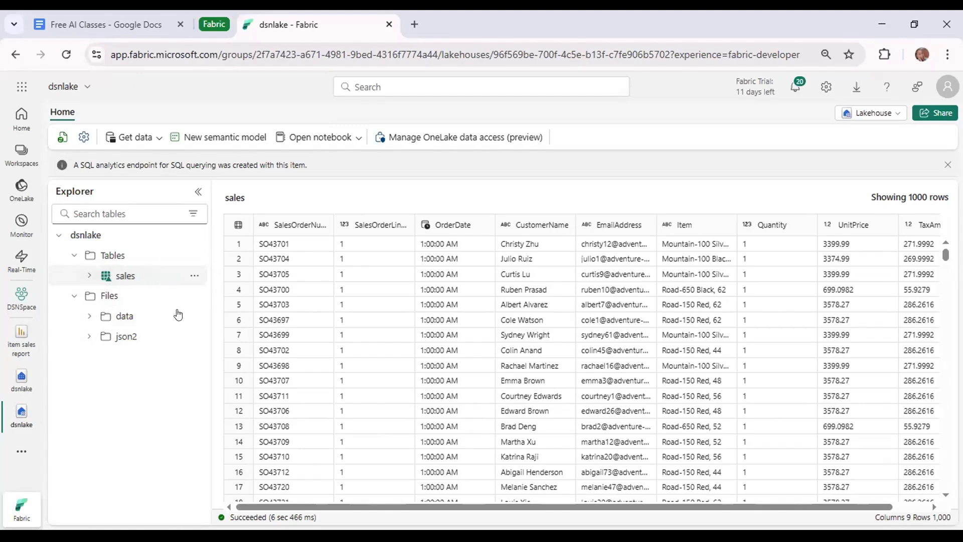
pyautogui.click(158, 321)
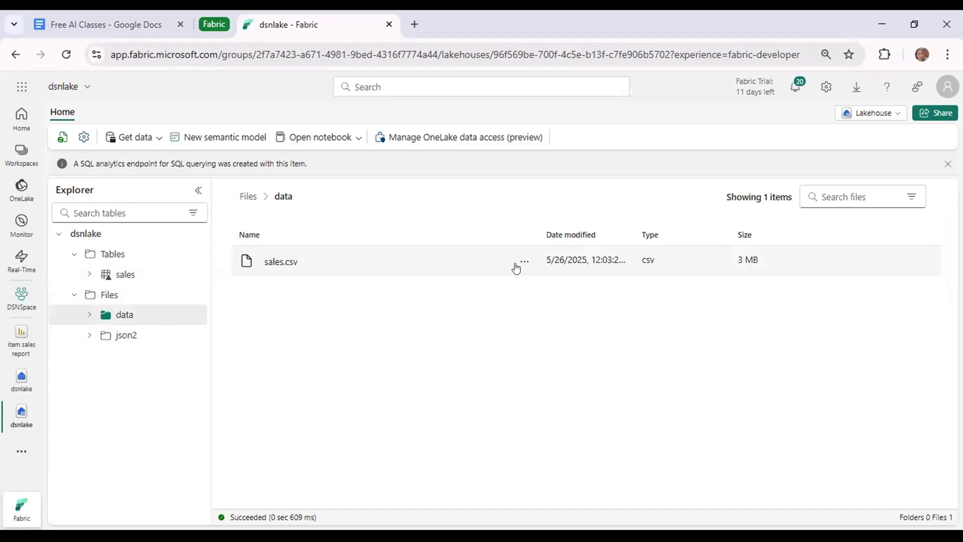
pyautogui.click(520, 262)
pyautogui.moveTo(604, 281)
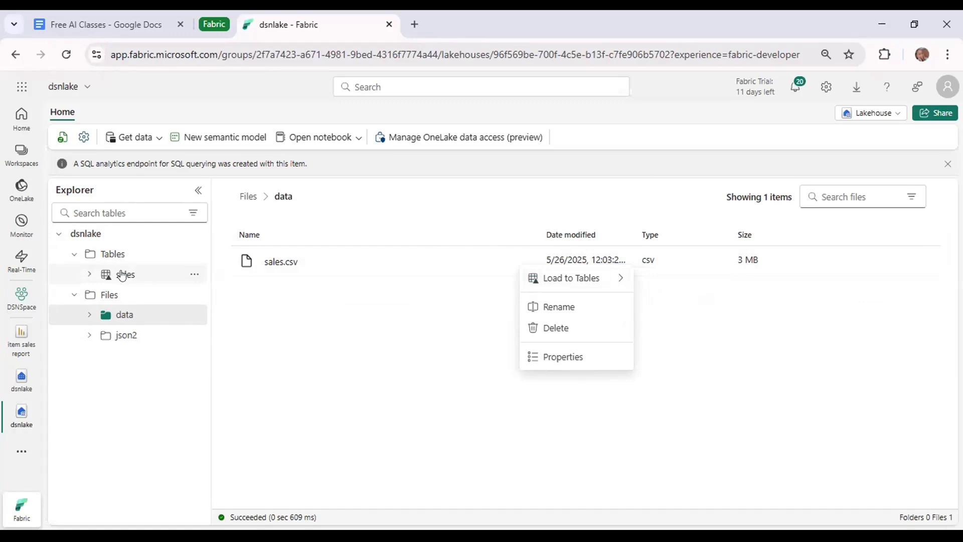
pyautogui.click(123, 335)
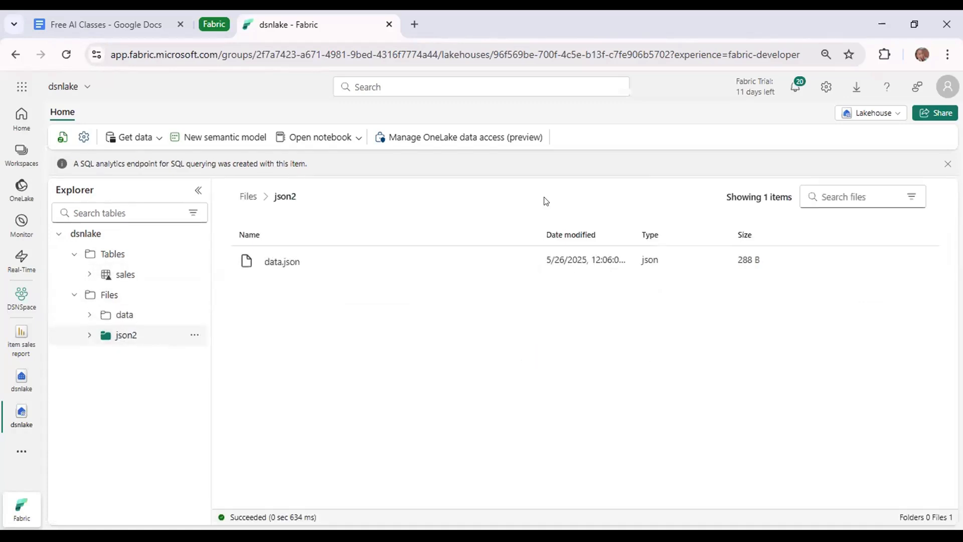
pyautogui.click(522, 259)
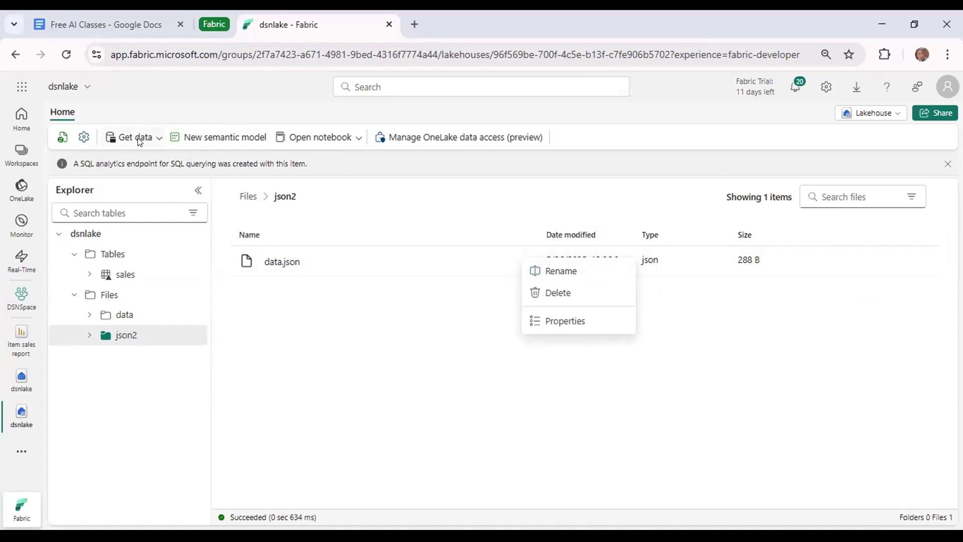
# Create a Dataflow Gen2 named Dataflow1 from the lakehouse, without Git integration, and open its full data source chooser
pyautogui.click(157, 141)
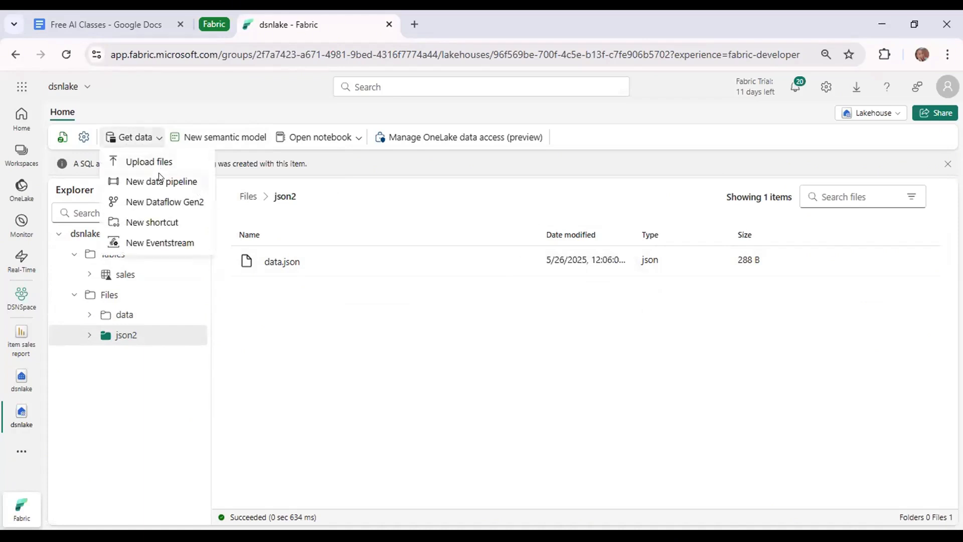
pyautogui.click(163, 201)
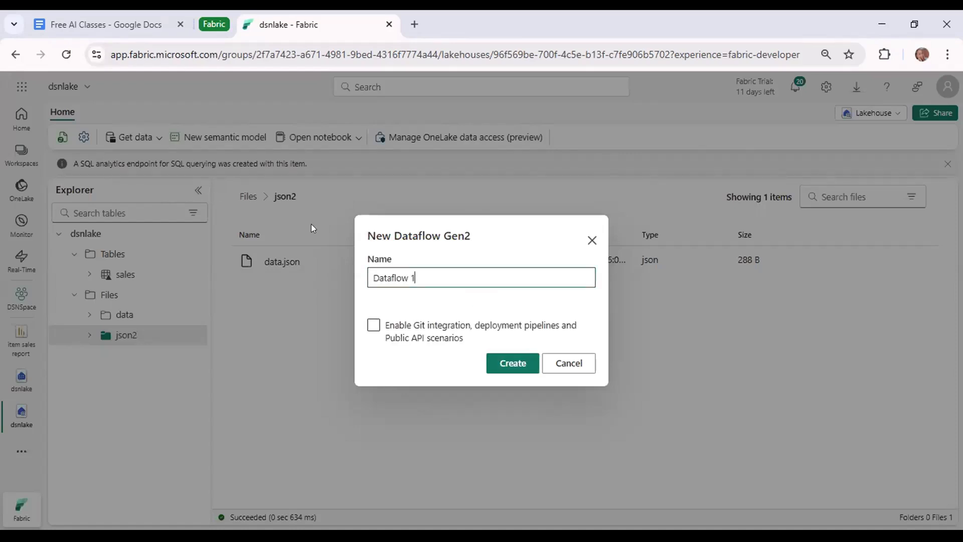
pyautogui.moveTo(415, 276); pyautogui.dragTo(408, 276)
pyautogui.press('BackSpace')
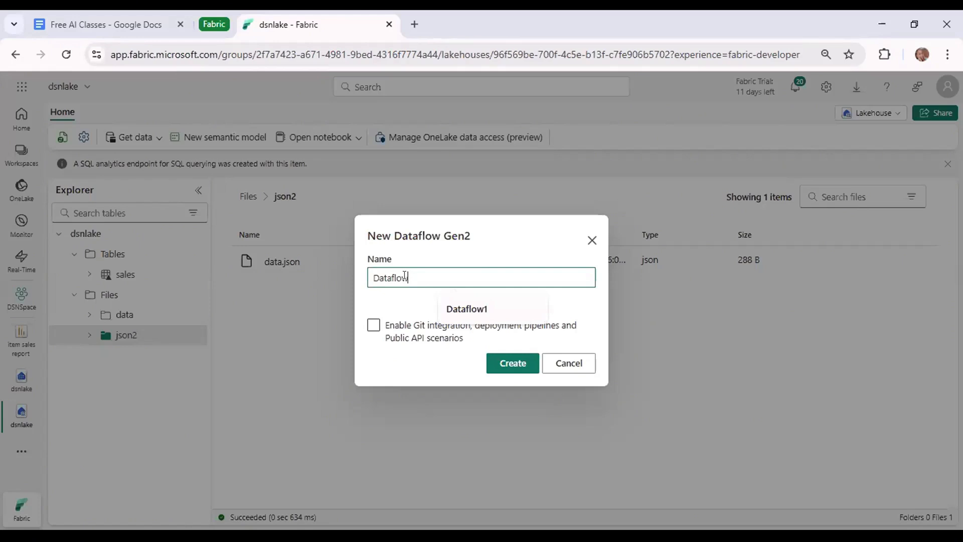
pyautogui.write('1')
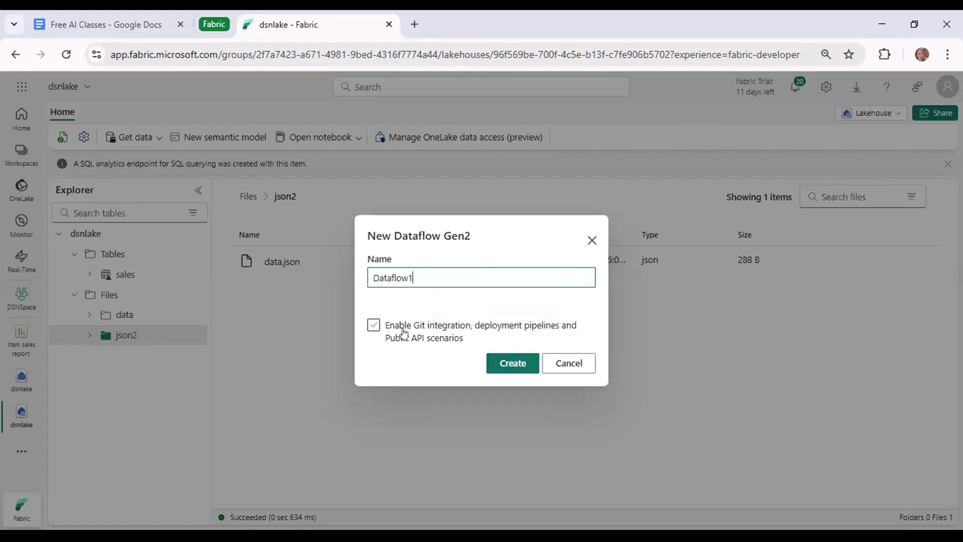
pyautogui.click(514, 362)
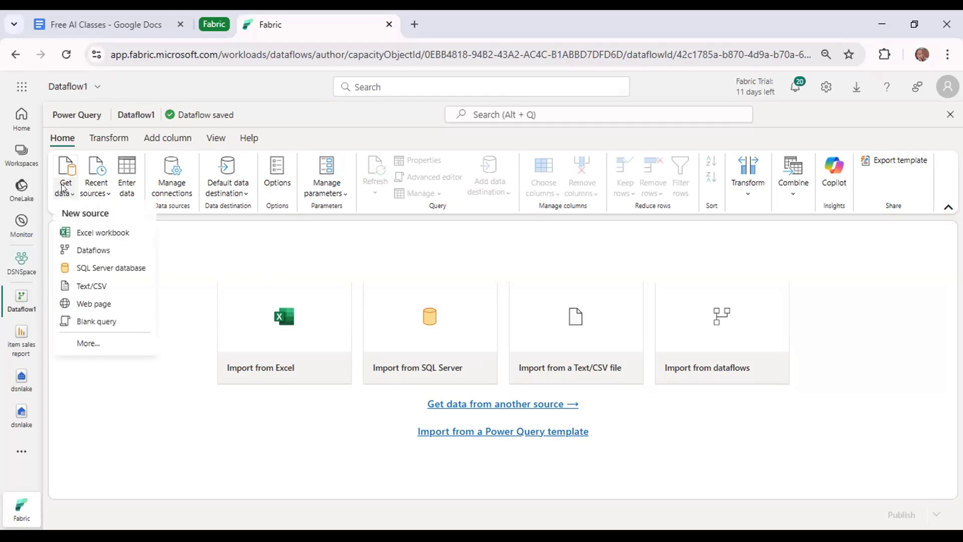
pyautogui.click(87, 345)
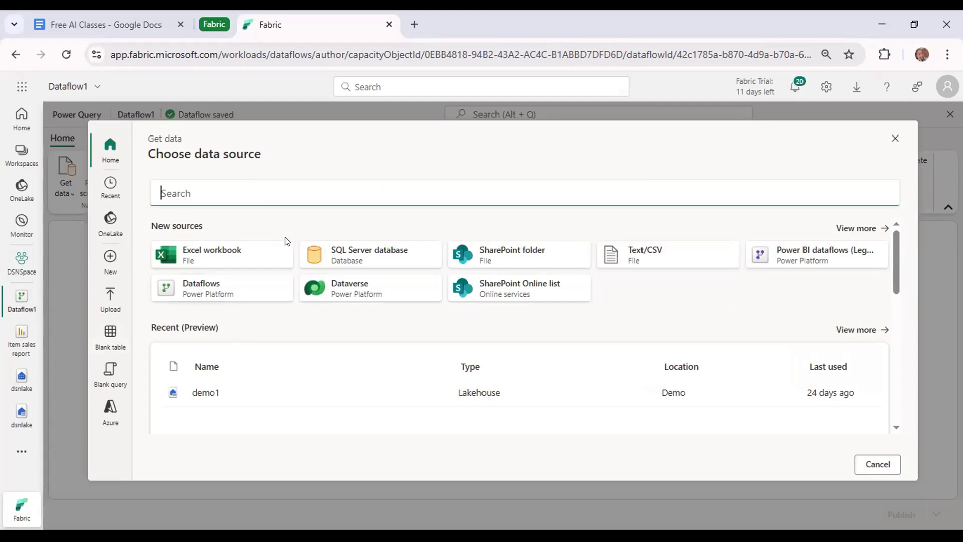
pyautogui.write('fabri')
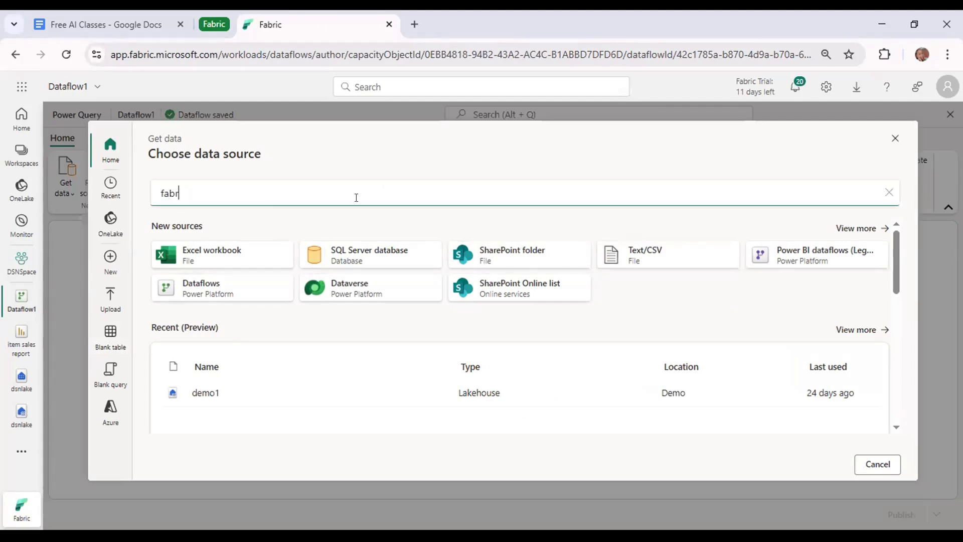
pyautogui.press('BackSpace')
pyautogui.press('BackSpace')
pyautogui.press('BackSpace')
pyautogui.press('BackSpace')
pyautogui.press('BackSpace')
# Choose Lakehouse from the Microsoft Fabric sources and connect with the Lakehouse (none) connection
pyautogui.click(856, 229)
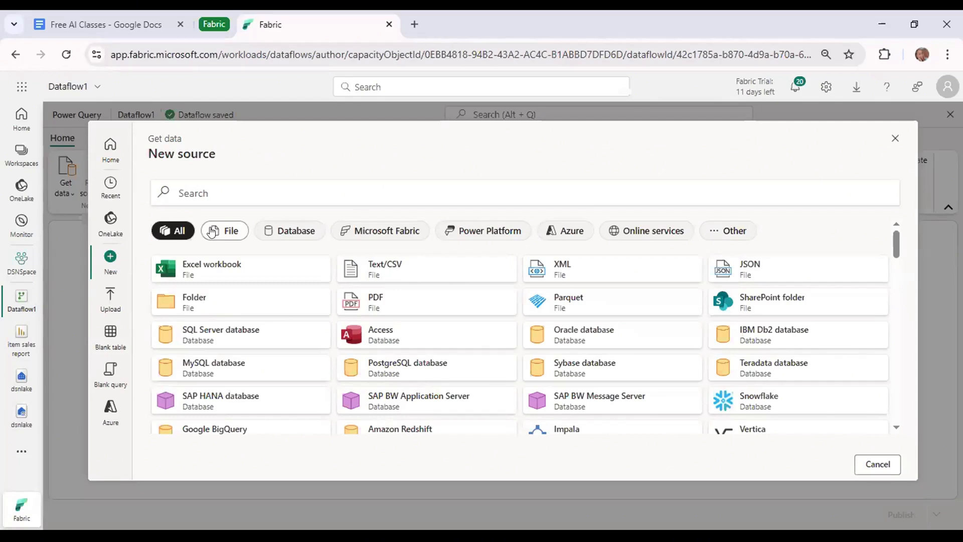
pyautogui.click(391, 232)
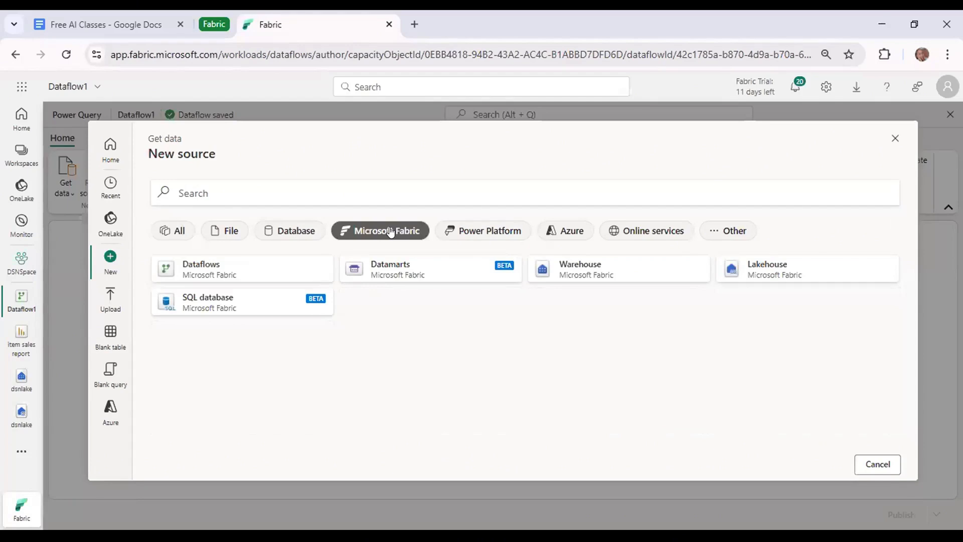
pyautogui.click(774, 274)
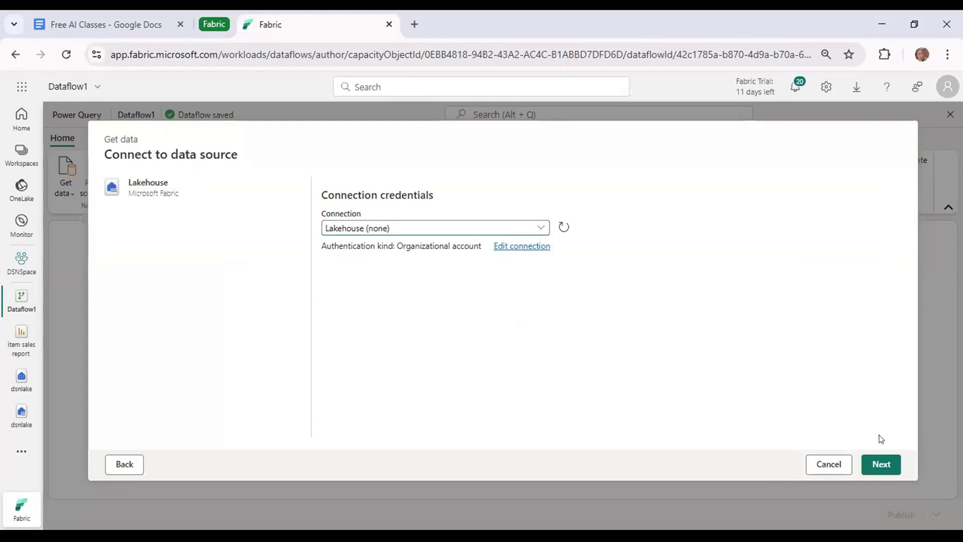
pyautogui.click(881, 467)
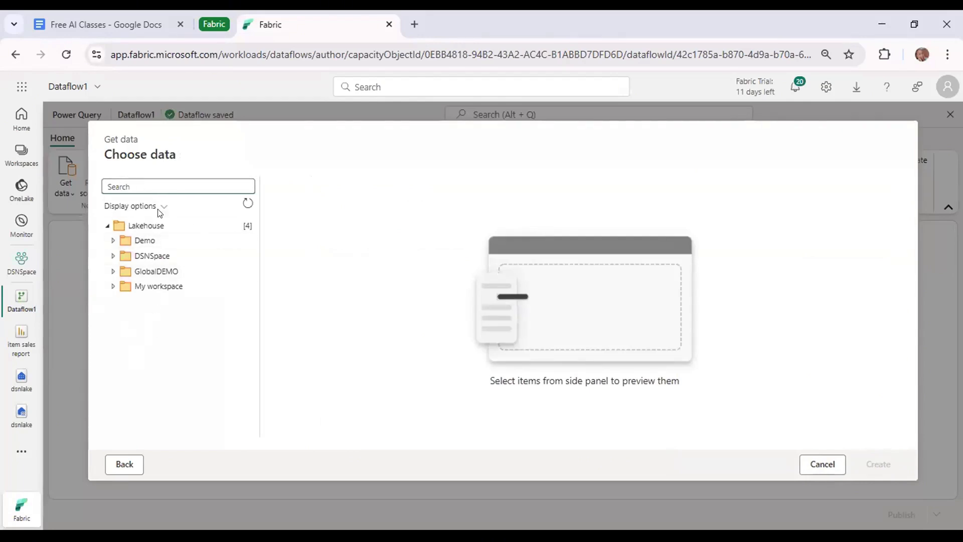
# Load data.json from the json2 folder under Files in the DSNSpace workspace's dsnlake lakehouse into the dataflow
pyautogui.click(113, 240)
pyautogui.click(112, 240)
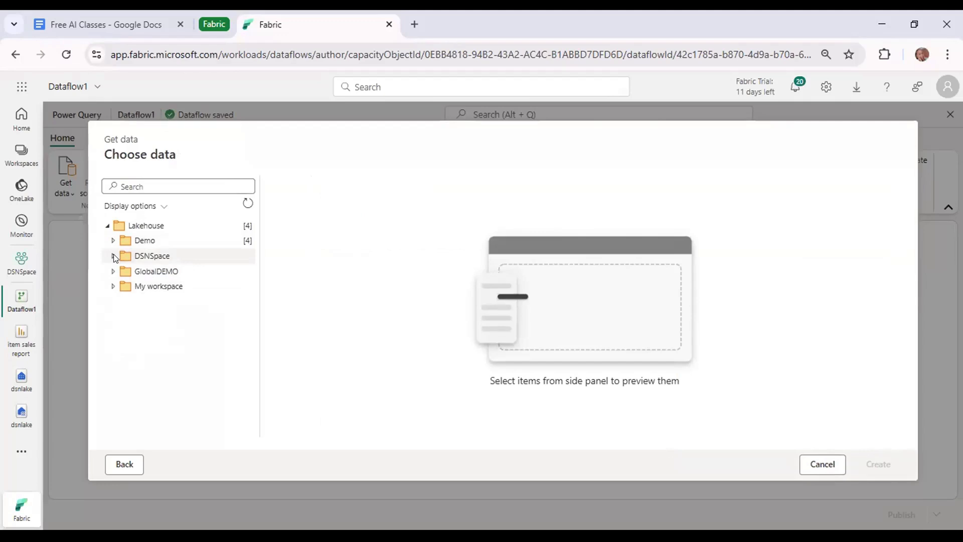
pyautogui.click(113, 255)
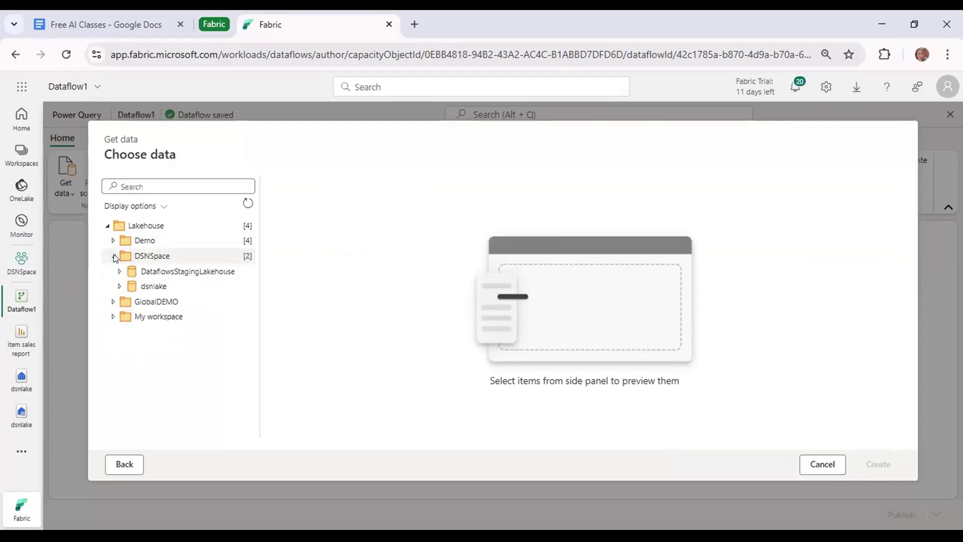
pyautogui.click(119, 286)
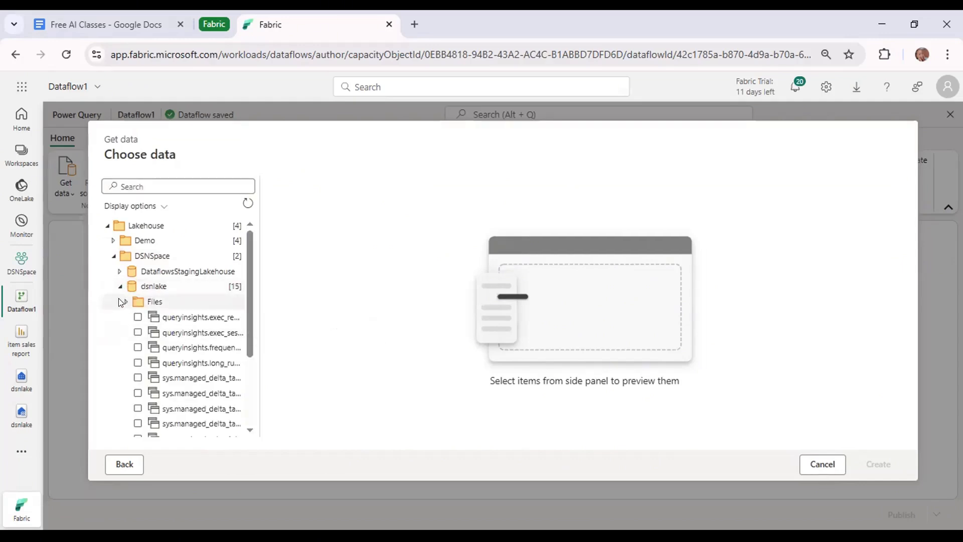
pyautogui.moveTo(252, 312)
pyautogui.mouseDown()
pyautogui.moveTo(251, 379)
pyautogui.moveTo(252, 351)
pyautogui.moveTo(200, 371)
pyautogui.moveTo(249, 337)
pyautogui.moveTo(249, 327)
pyautogui.mouseUp()
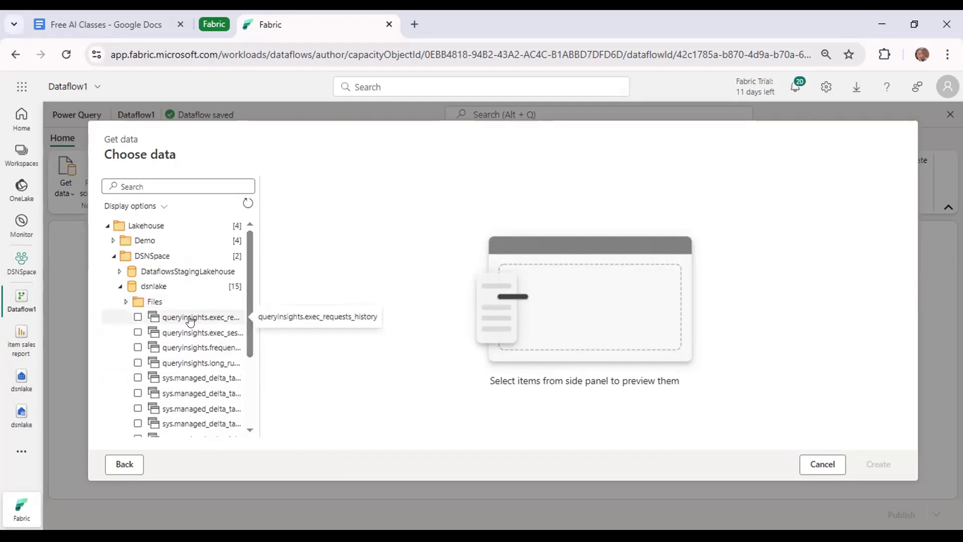
pyautogui.click(126, 302)
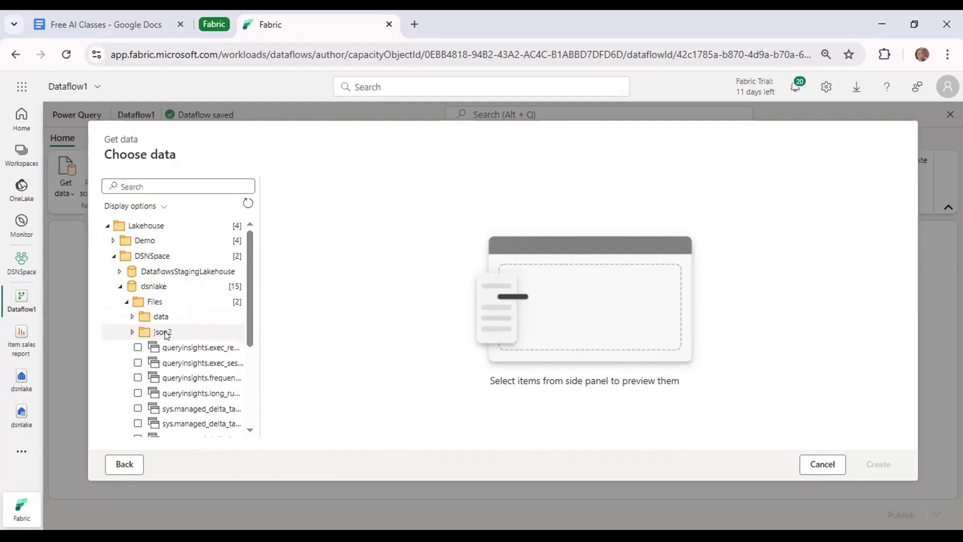
pyautogui.click(132, 333)
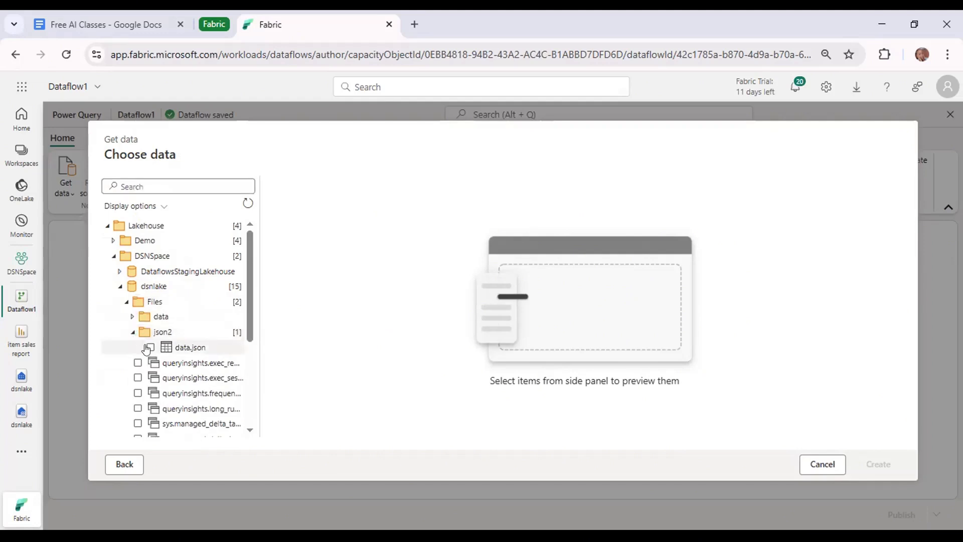
pyautogui.click(147, 348)
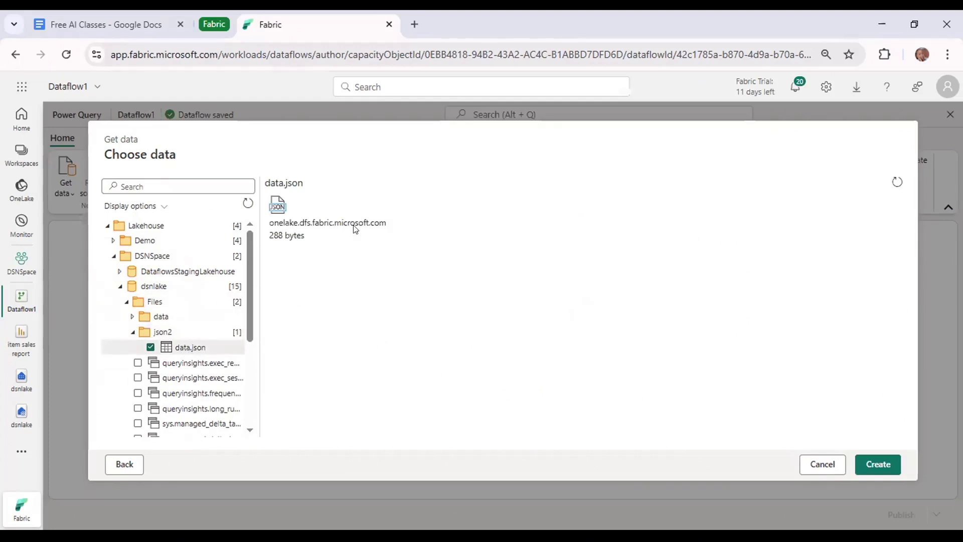
pyautogui.click(877, 461)
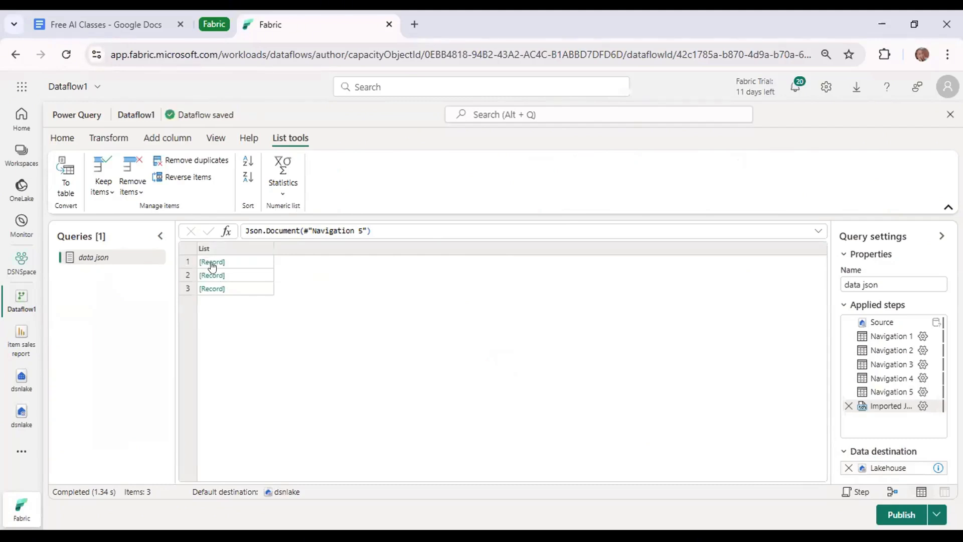
# Inspect the first record of the JSON list, drill into it and remove the added Navigation step
pyautogui.click(226, 262)
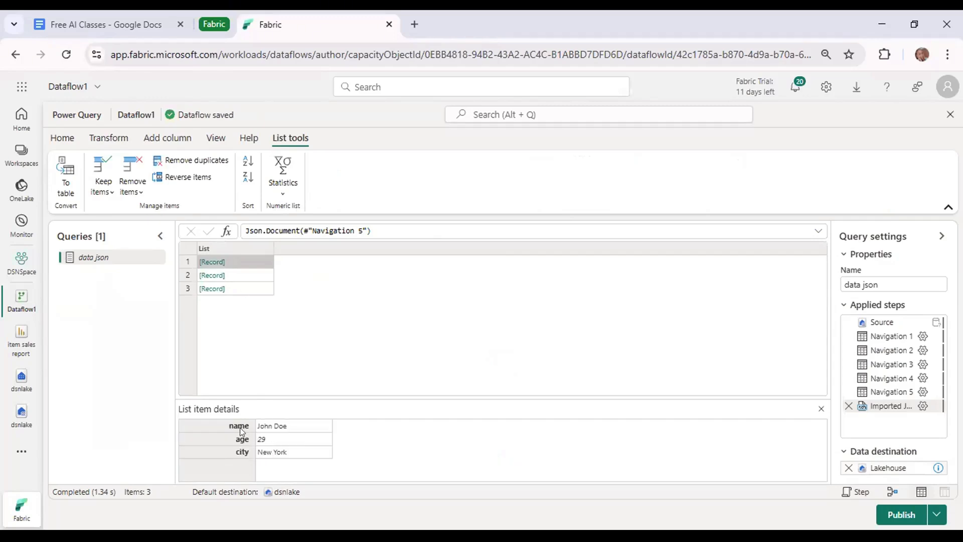
pyautogui.click(264, 246)
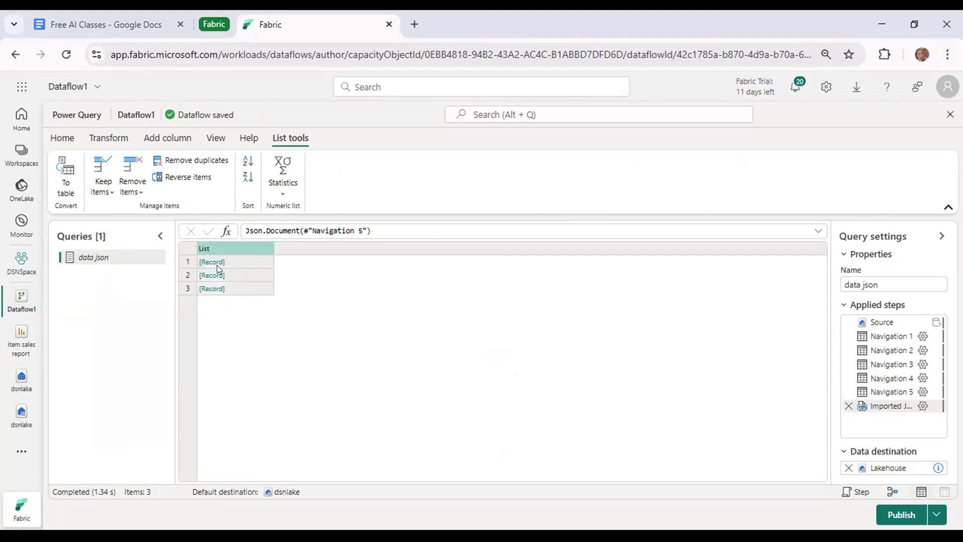
pyautogui.click(211, 263)
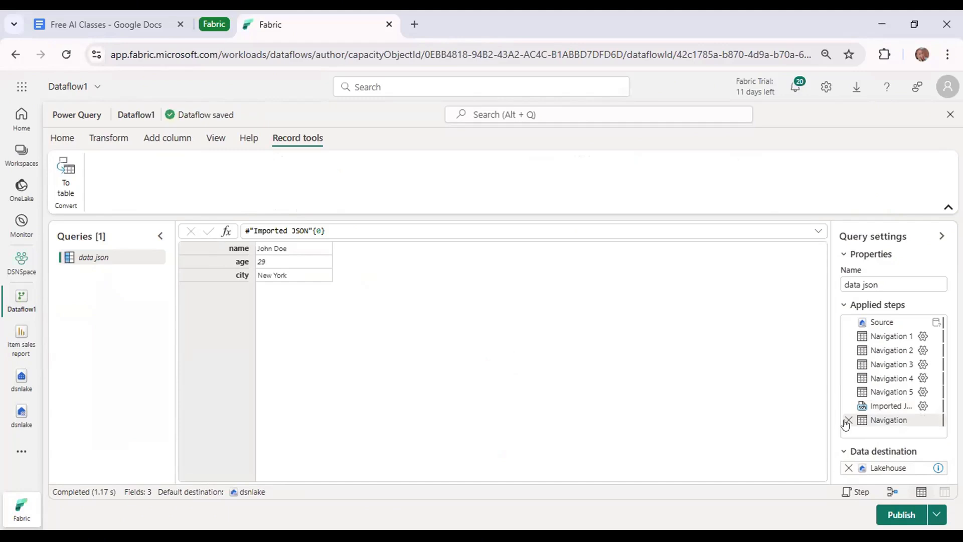
pyautogui.moveTo(843, 424)
pyautogui.click(848, 420)
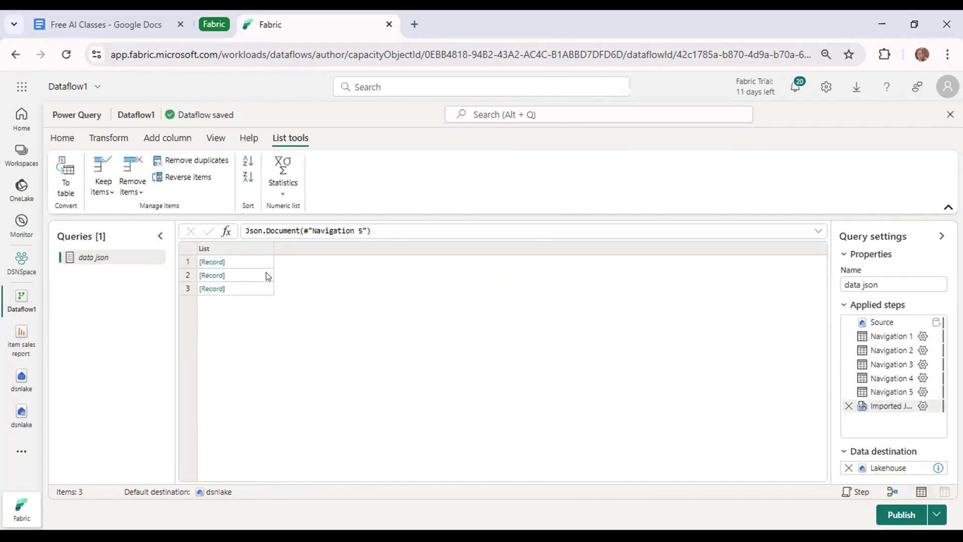
# Convert the whole list of records to a table with no delimiter and extra columns shown as errors
pyautogui.hotkey('ctrl', 'a')
pyautogui.click(255, 246)
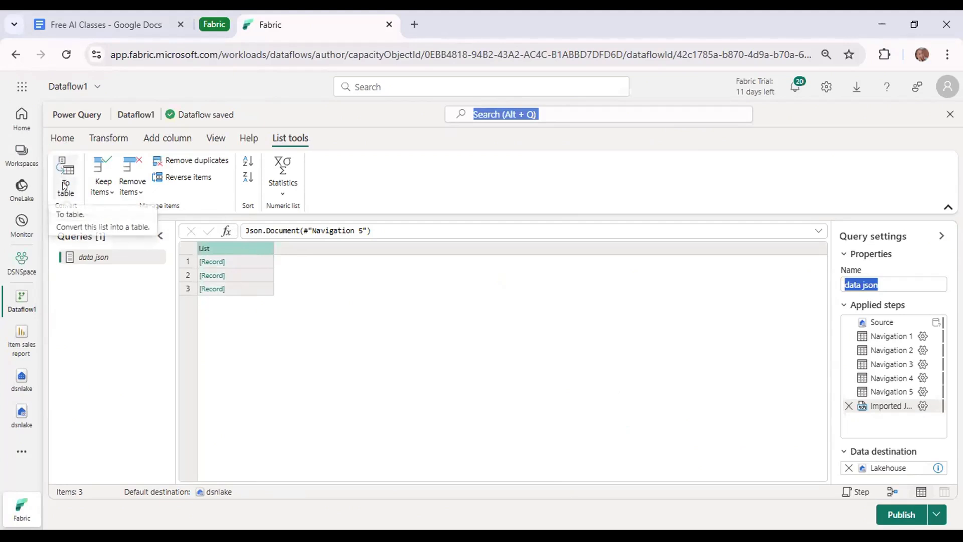
pyautogui.click(63, 162)
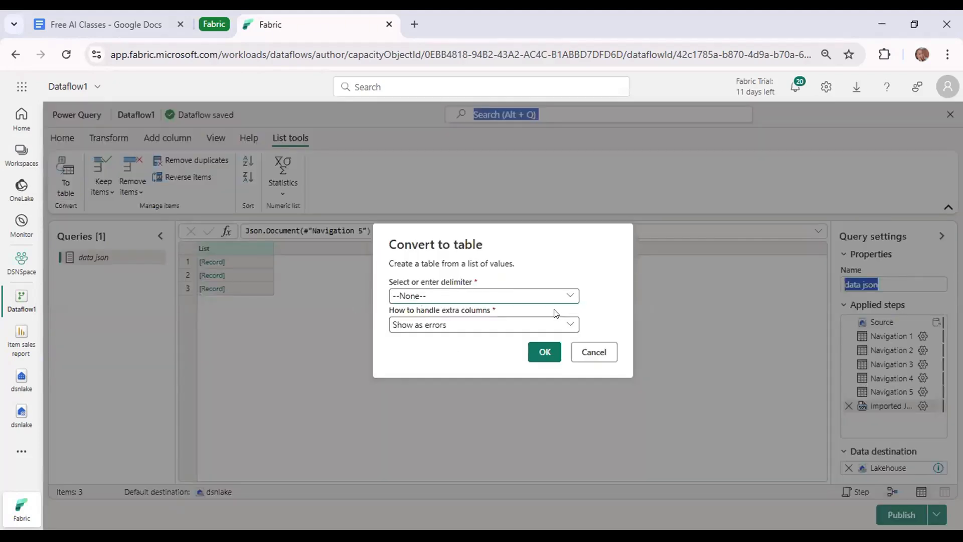
pyautogui.click(541, 350)
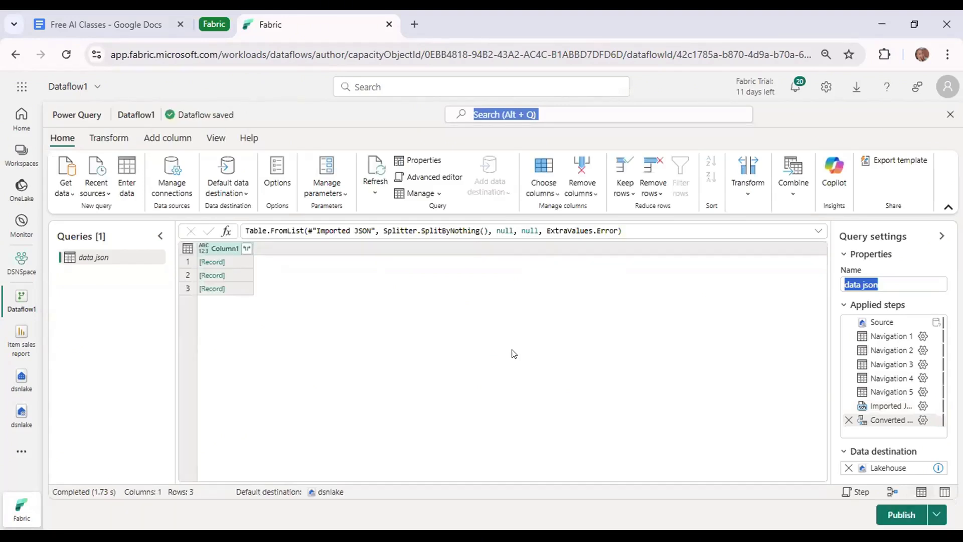
# Expand Column1 into the name, age and city fields without using the original column name as prefix
pyautogui.click(246, 248)
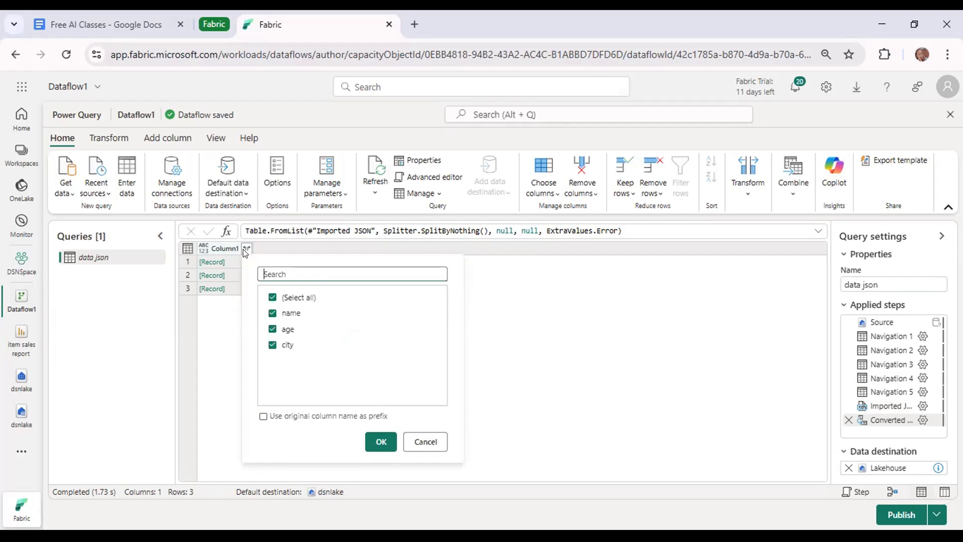
pyautogui.click(273, 297)
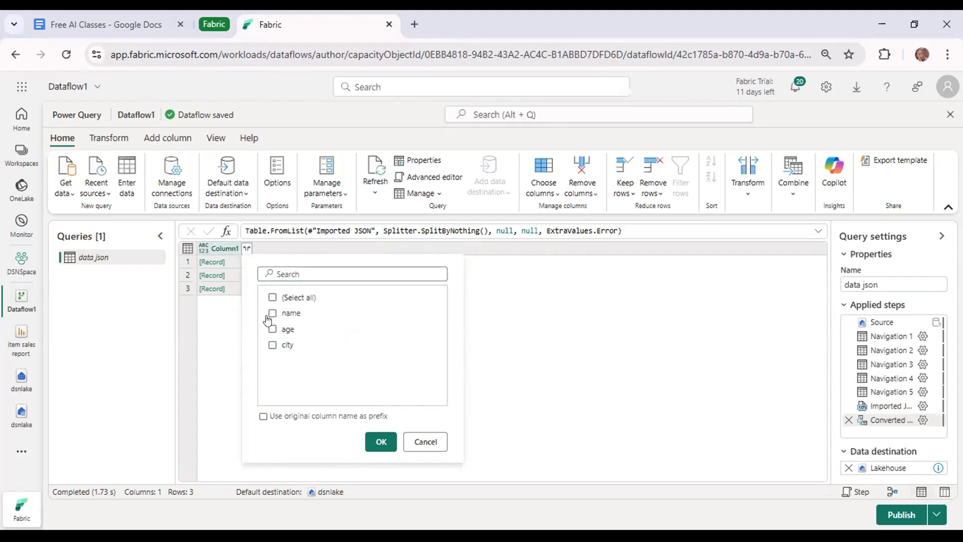
pyautogui.click(271, 314)
pyautogui.click(271, 328)
pyautogui.click(272, 346)
pyautogui.click(380, 441)
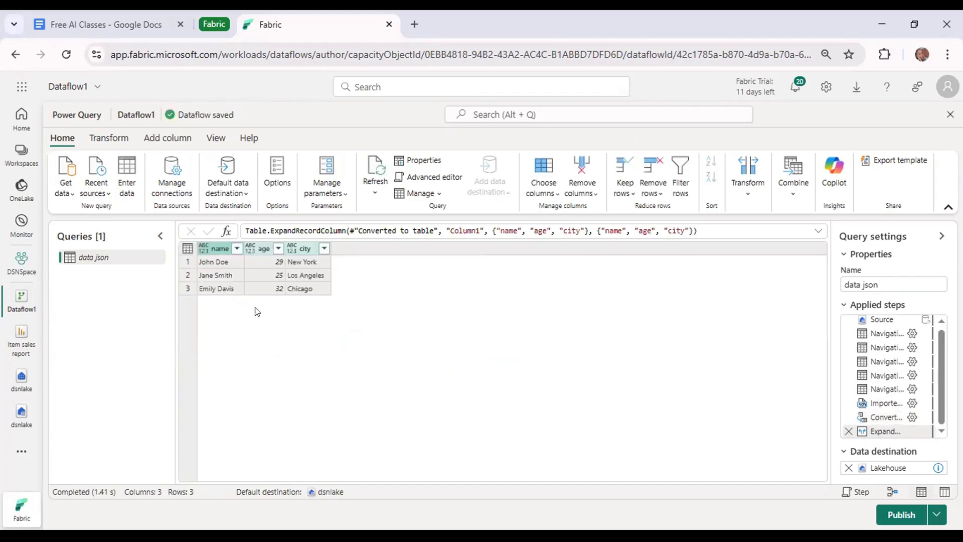
# Set the data types of the name and city columns to Text and of the age column to Whole number
pyautogui.click(204, 250)
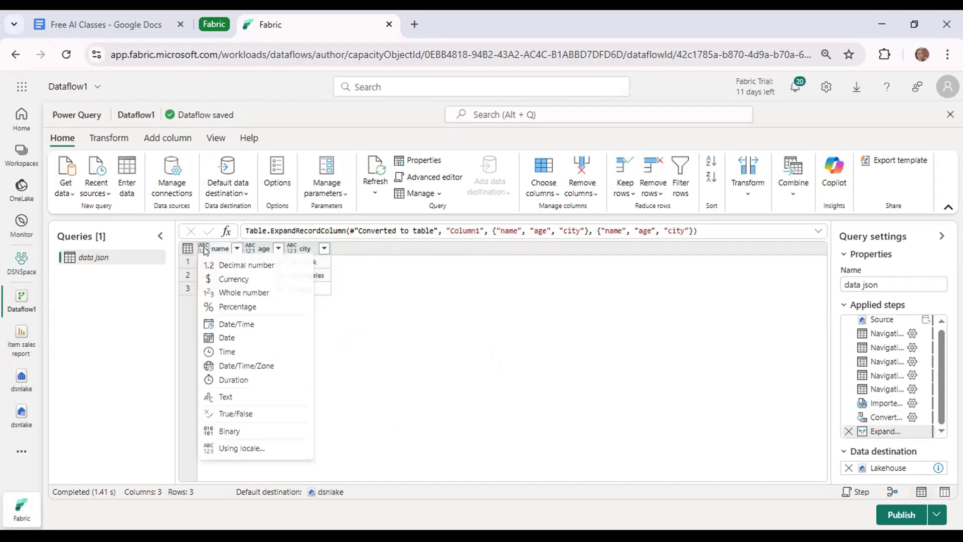
pyautogui.click(392, 338)
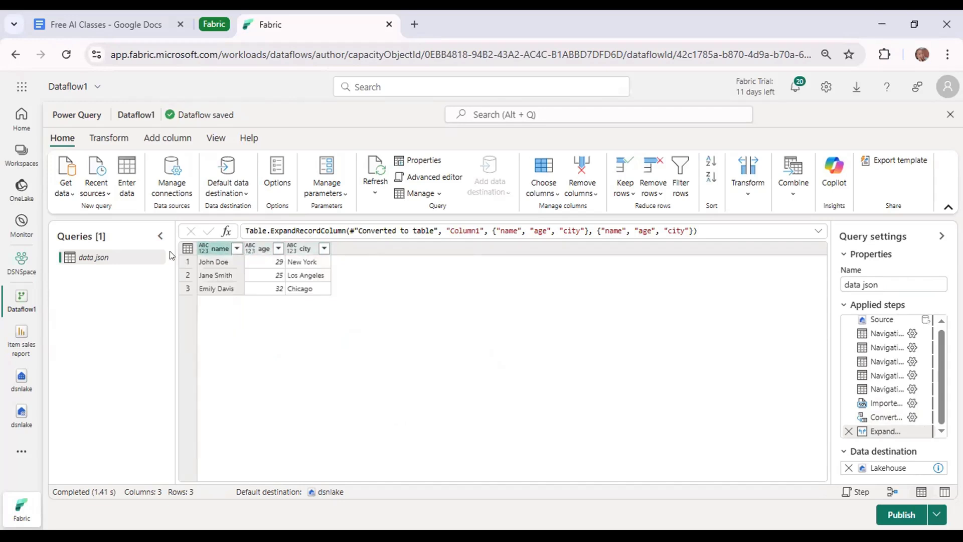
pyautogui.click(204, 250)
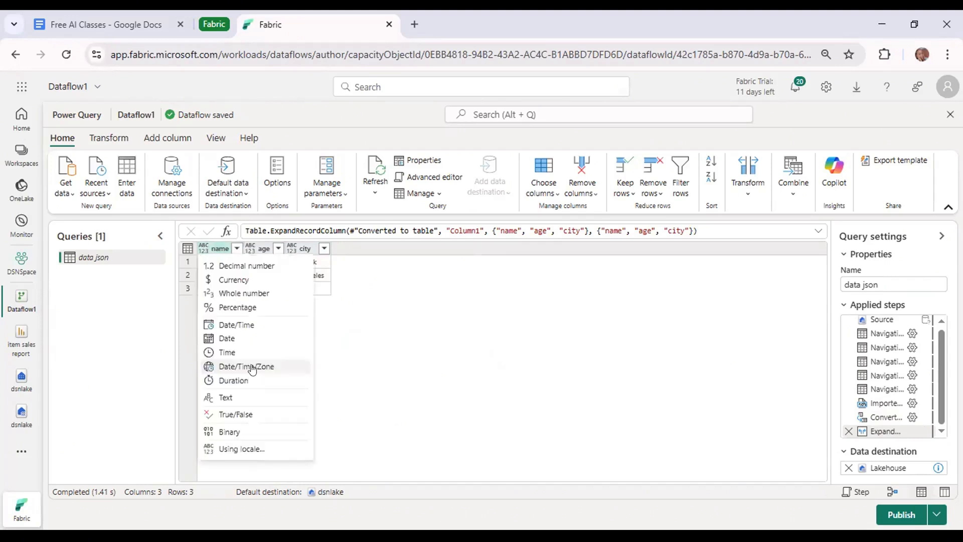
pyautogui.click(248, 400)
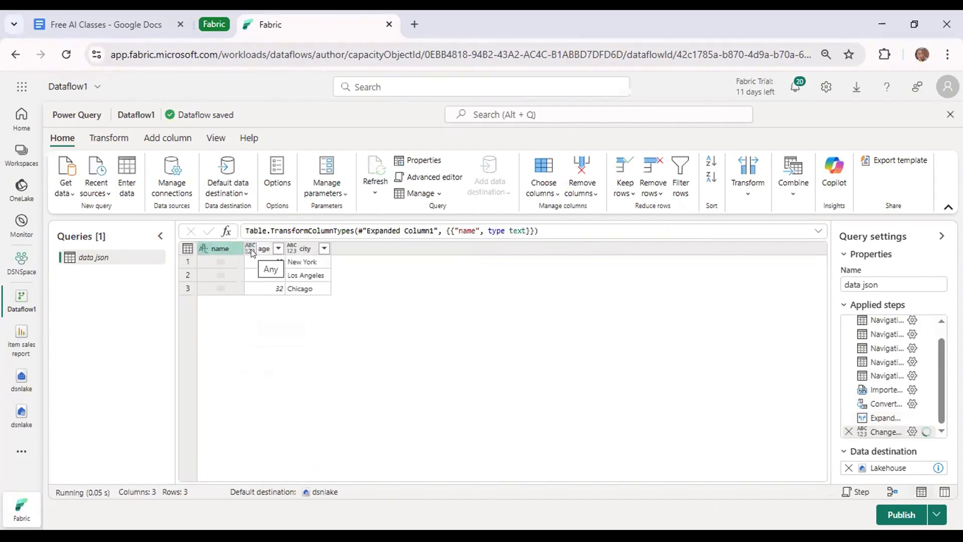
pyautogui.click(250, 249)
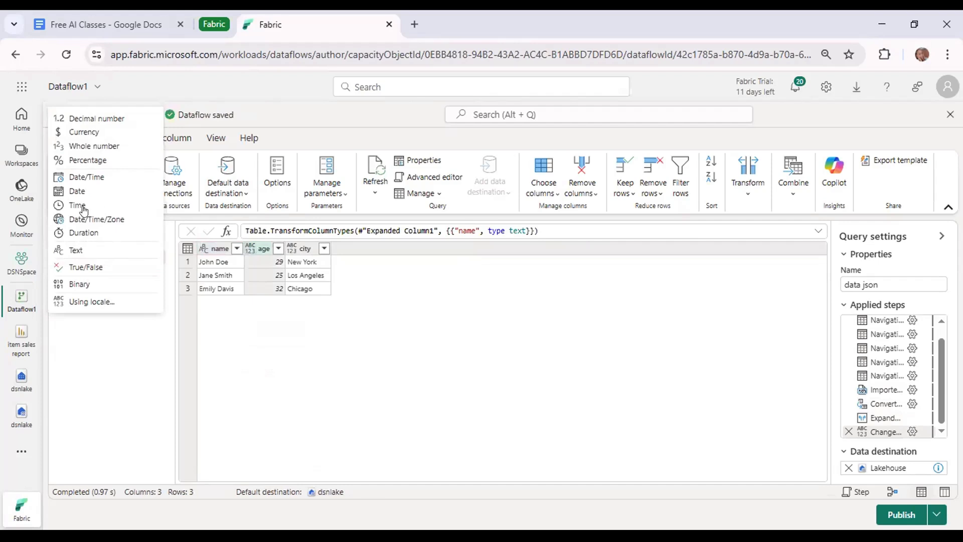
pyautogui.click(89, 143)
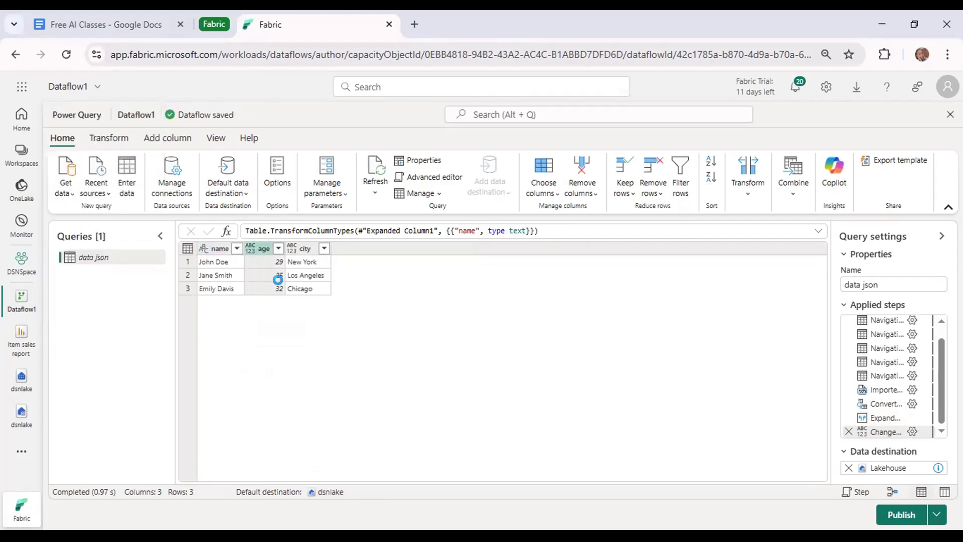
pyautogui.click(290, 250)
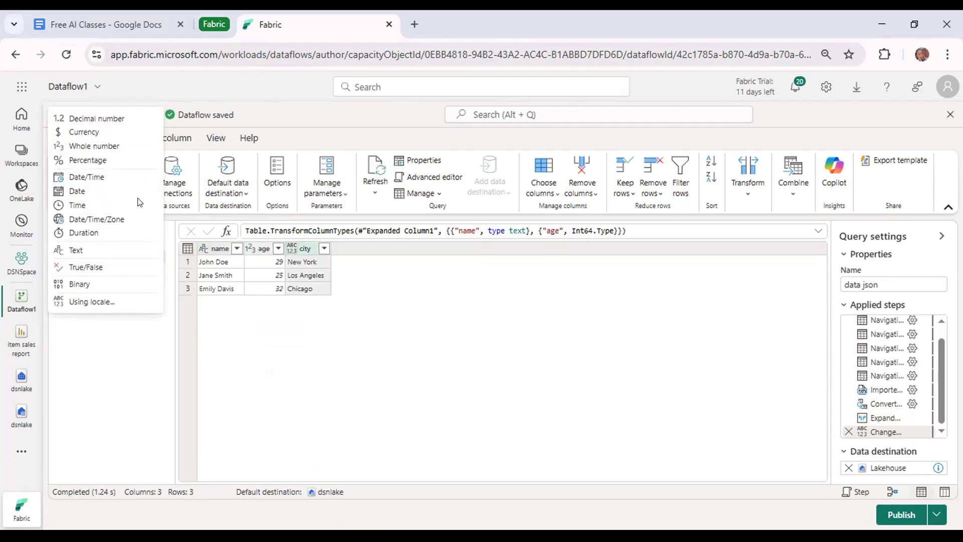
pyautogui.click(91, 246)
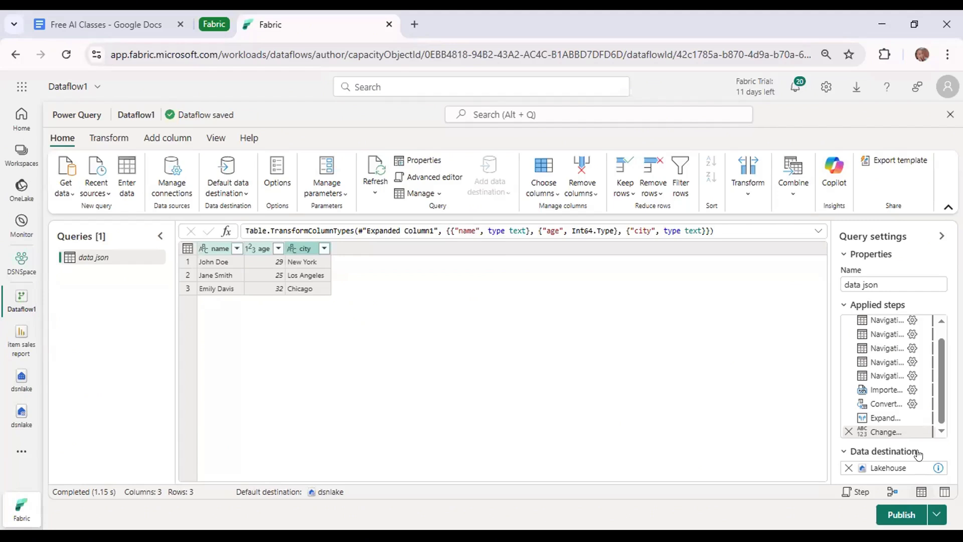
# Review the publishing options and transform commands, and publish the dataflow
pyautogui.moveTo(904, 466)
pyautogui.click(932, 515)
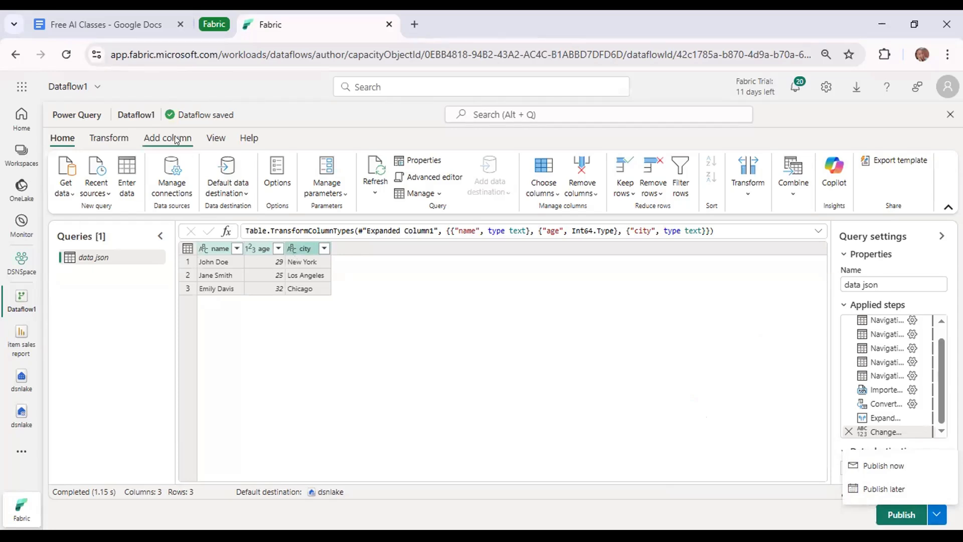
pyautogui.click(108, 138)
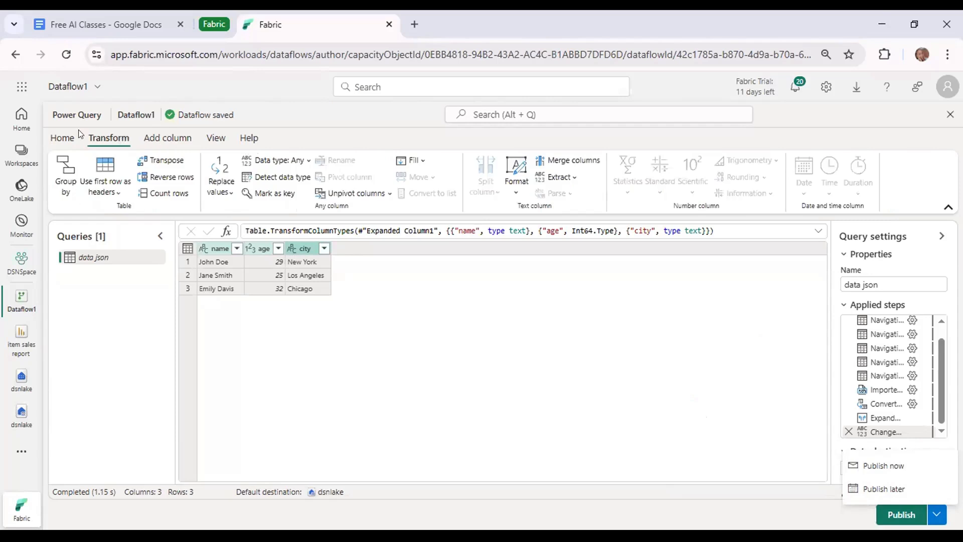
pyautogui.click(61, 130)
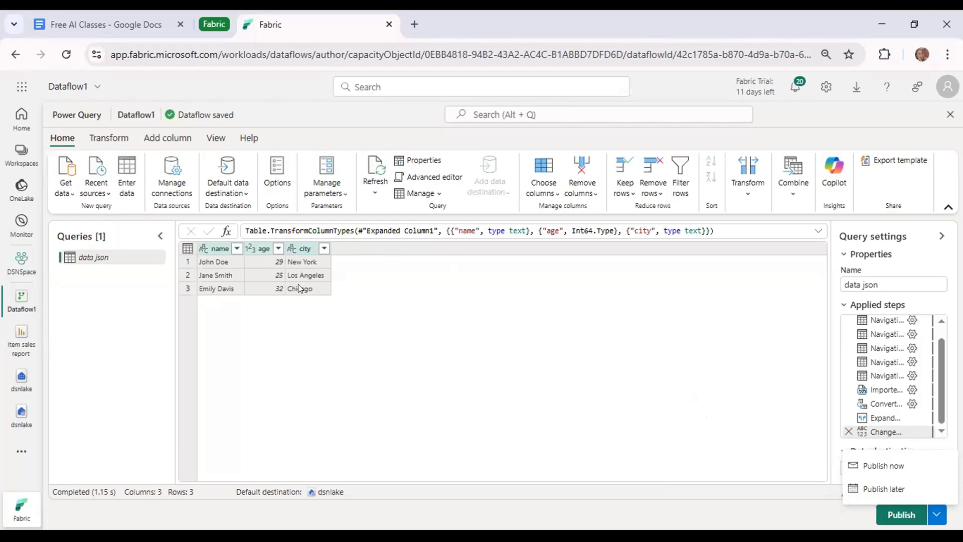
pyautogui.click(897, 517)
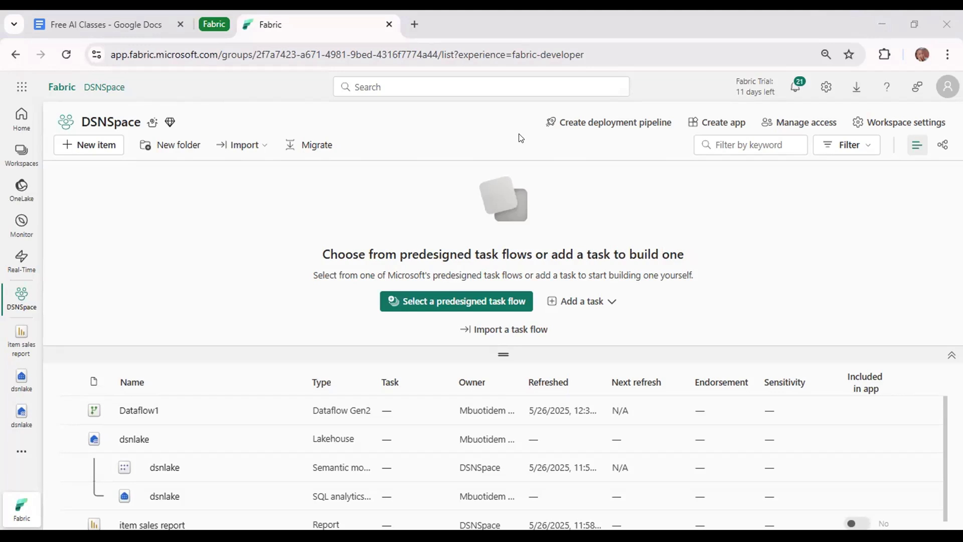
# Create a new Notebook item in the DSNSpace workspace and place the cursor on line 3 of its first code cell
pyautogui.click(793, 15)
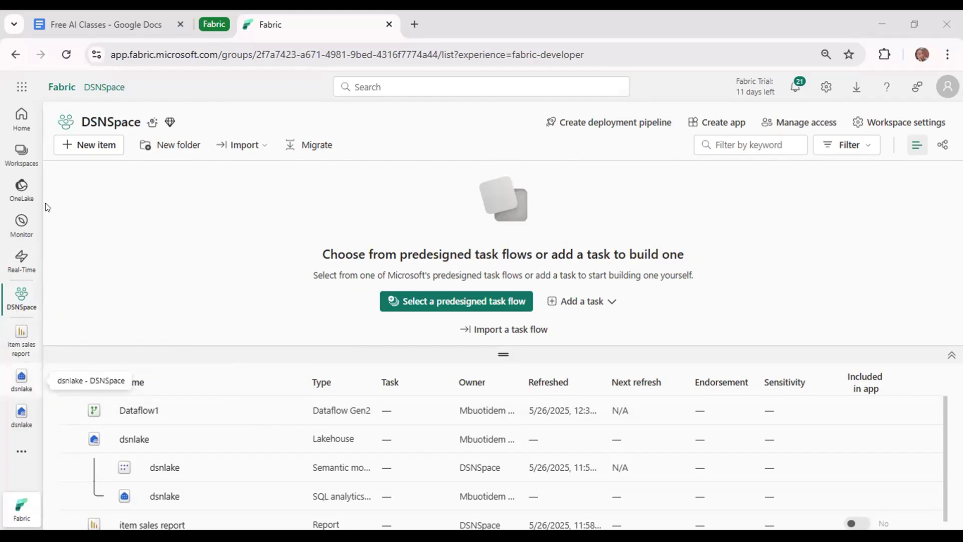
pyautogui.click(83, 145)
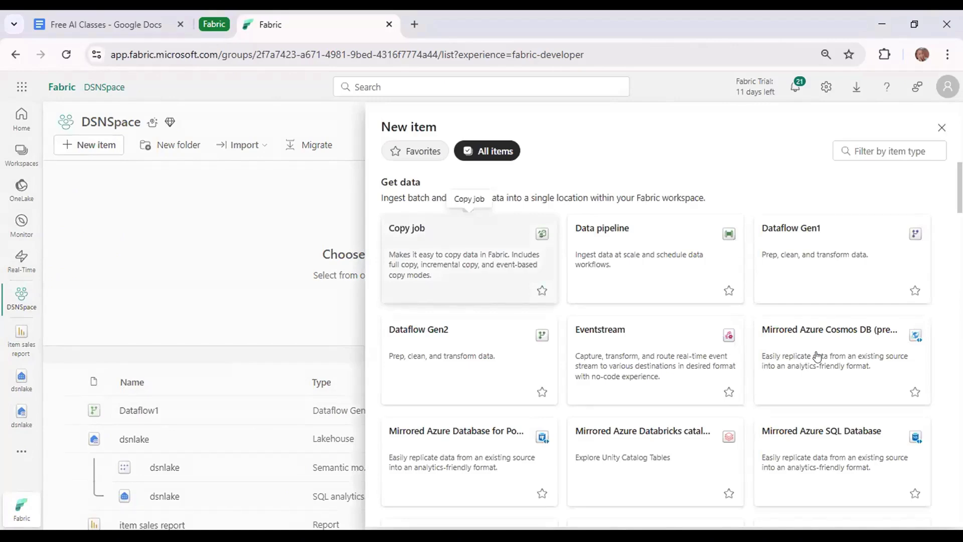
pyautogui.scroll(-7, 777, 351)
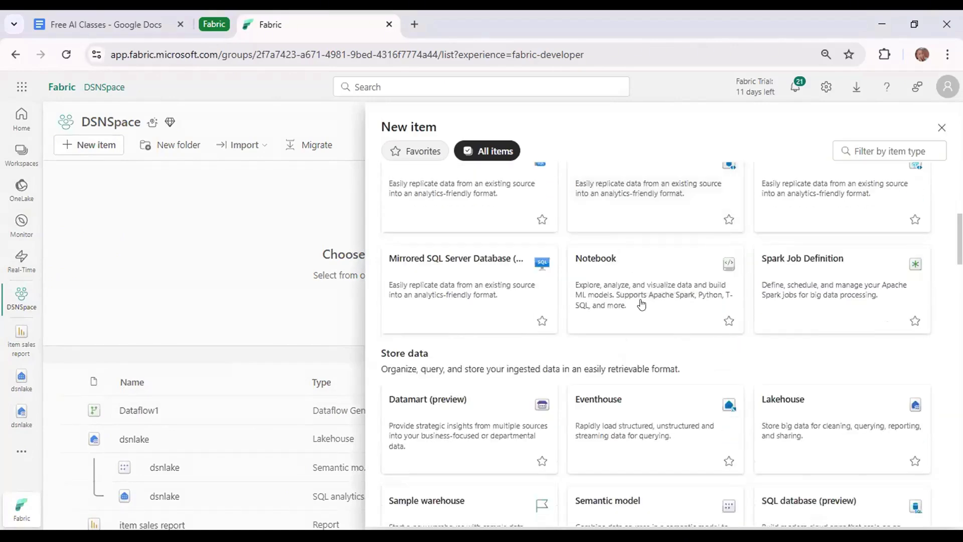
pyautogui.click(664, 300)
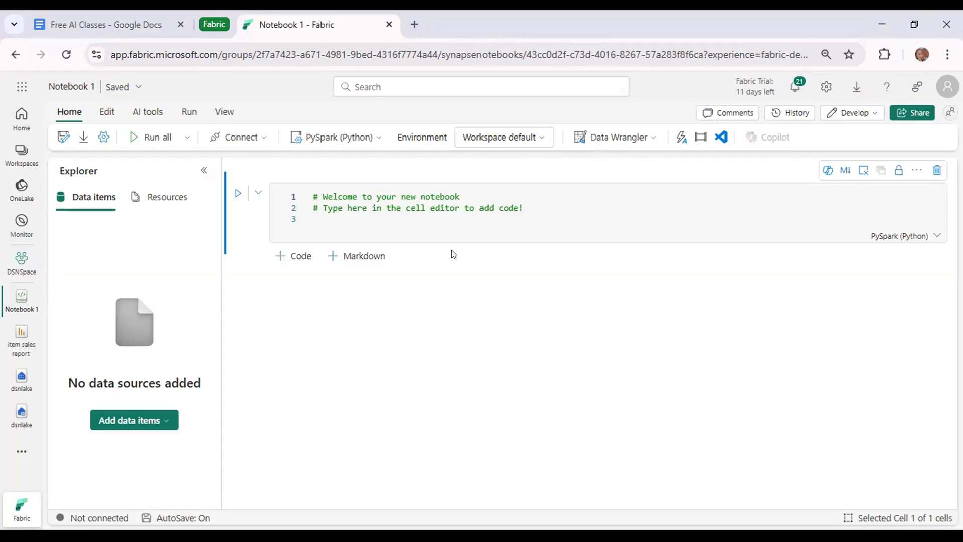
pyautogui.click(358, 219)
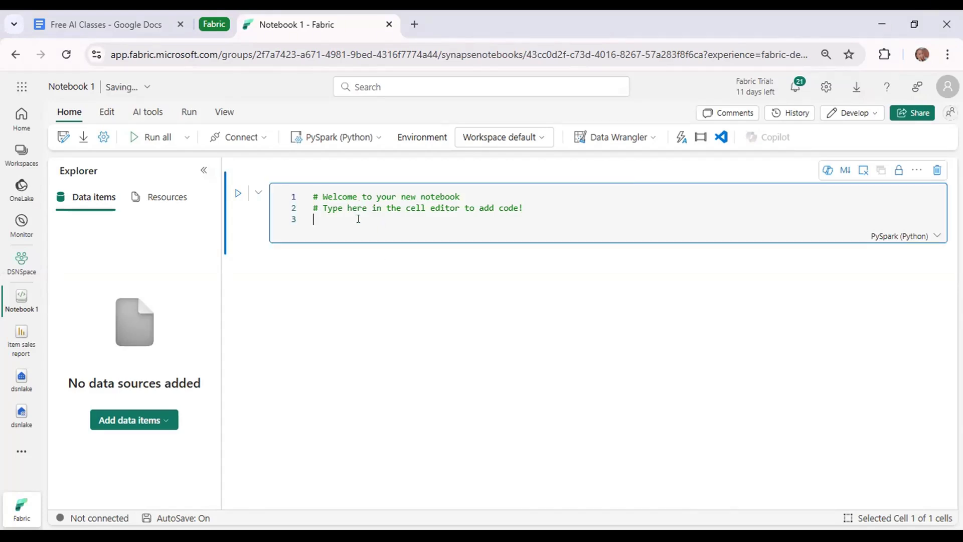
# Check the available options for adding data items to the notebook
pyautogui.click(164, 421)
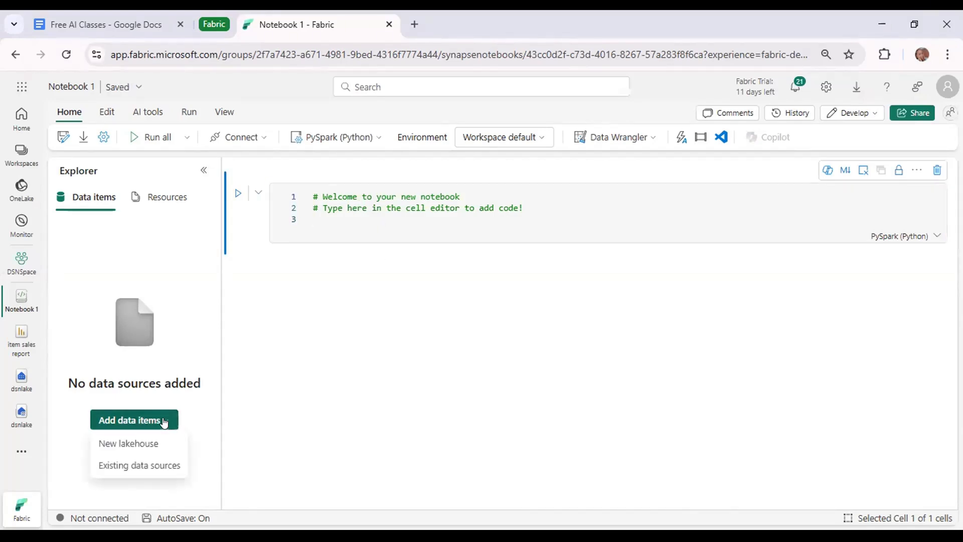
pyautogui.click(164, 422)
pyautogui.click(164, 421)
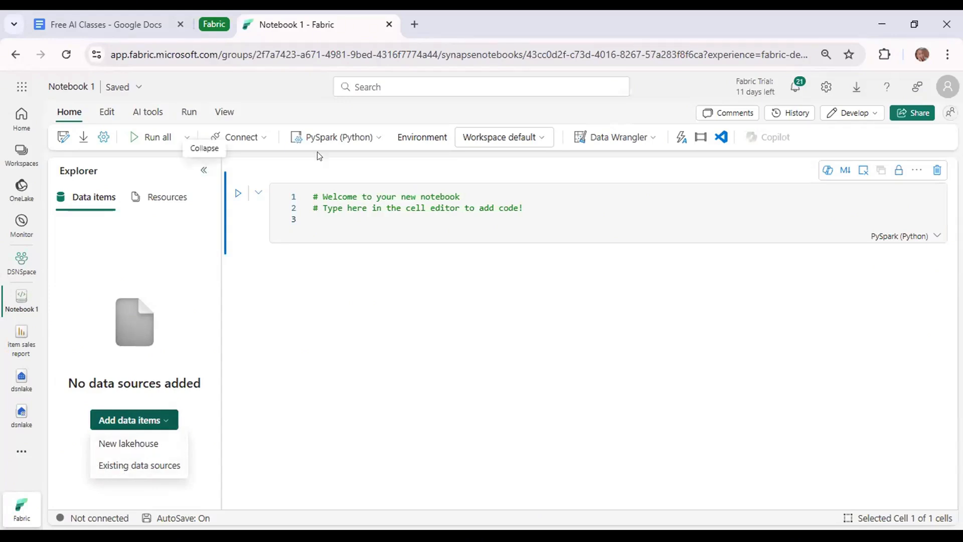
# Switch the notebook's language from the Spark group to plain Python and review the other available languages
pyautogui.click(375, 142)
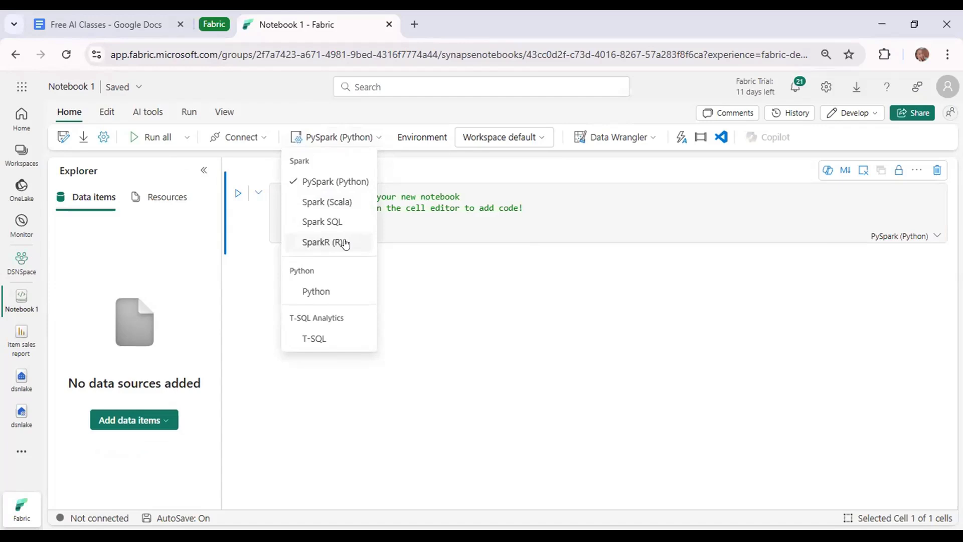
pyautogui.click(316, 291)
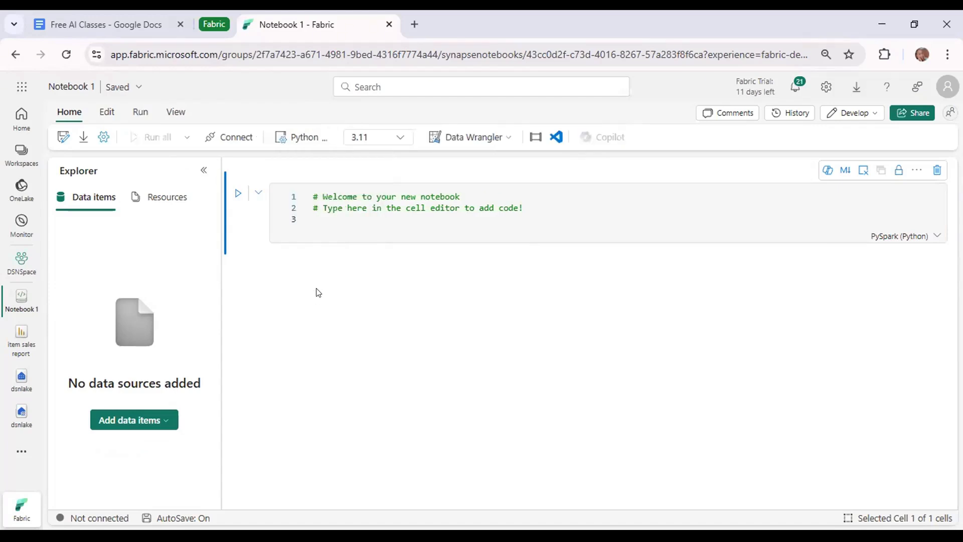
pyautogui.click(319, 138)
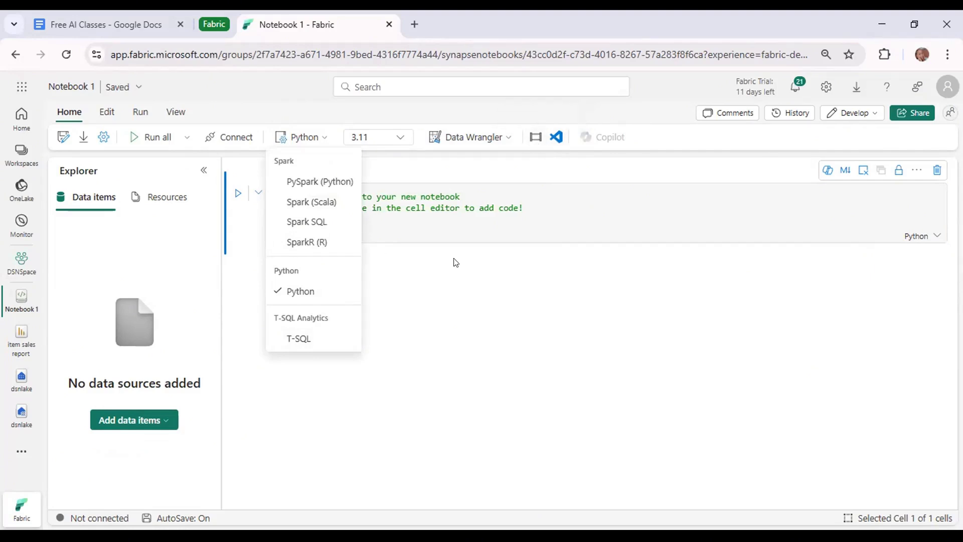
pyautogui.click(463, 208)
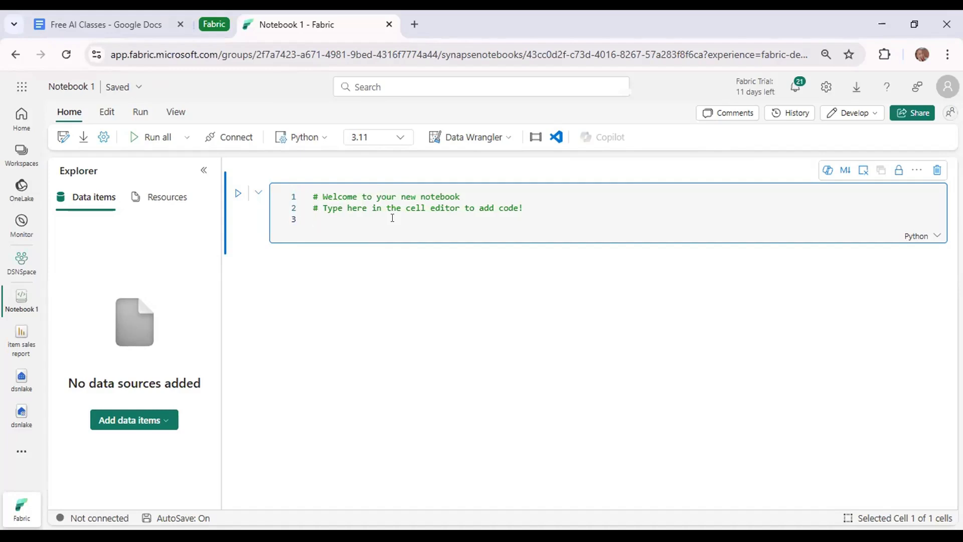
# Look through the notebook's built-in resources and return to its data items
pyautogui.click(175, 210)
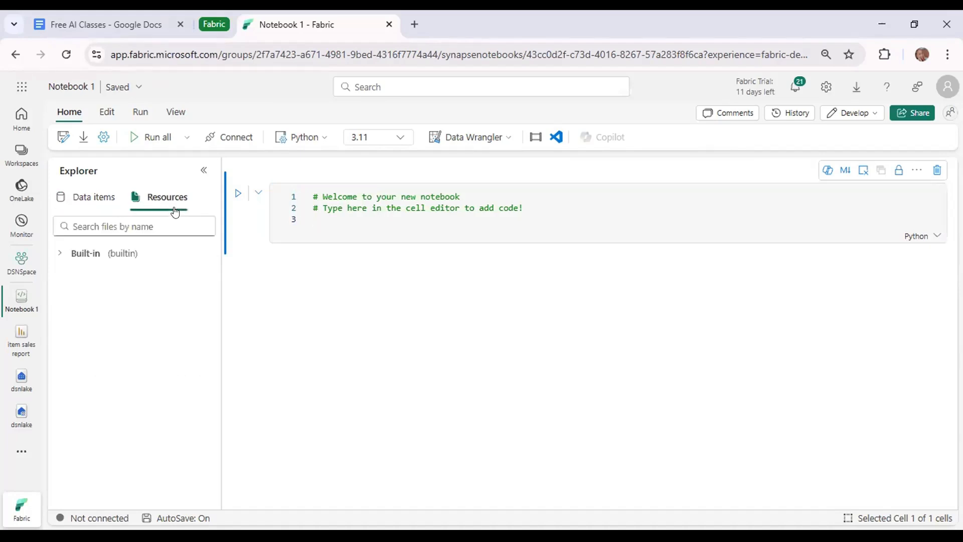
pyautogui.click(75, 255)
pyautogui.click(75, 255)
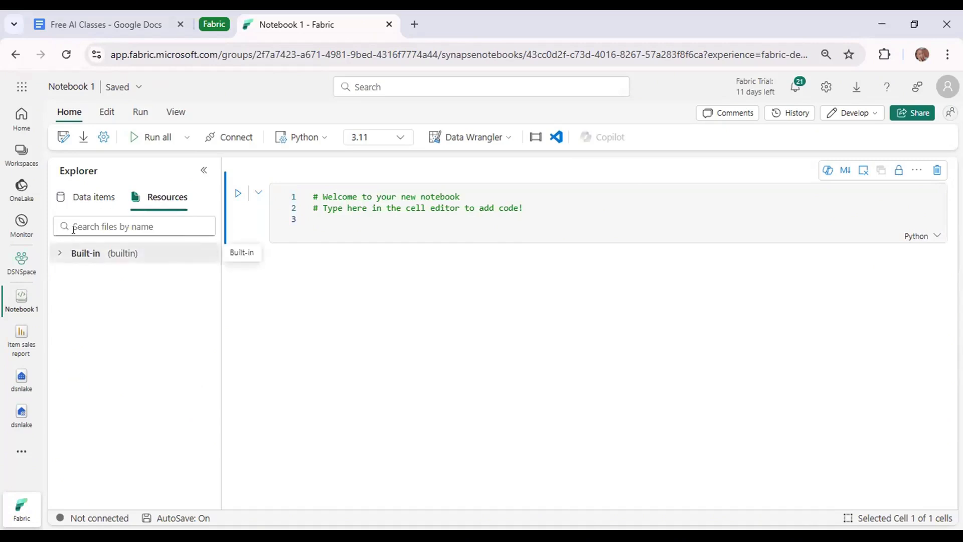
pyautogui.click(87, 222)
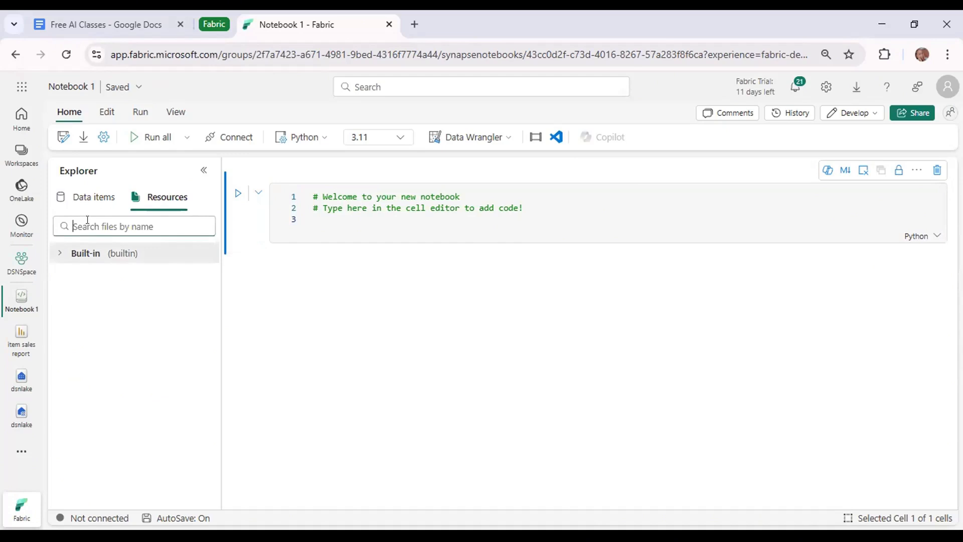
pyautogui.click(94, 198)
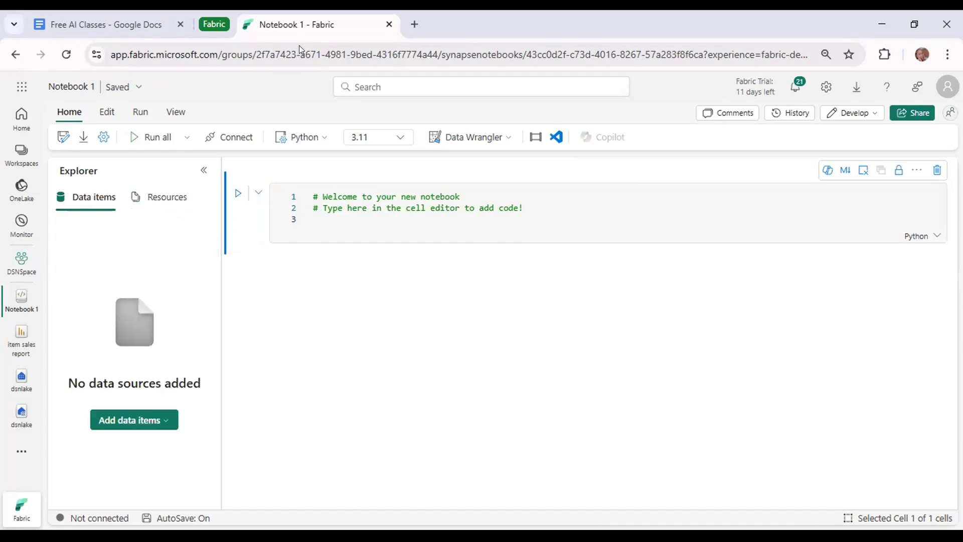